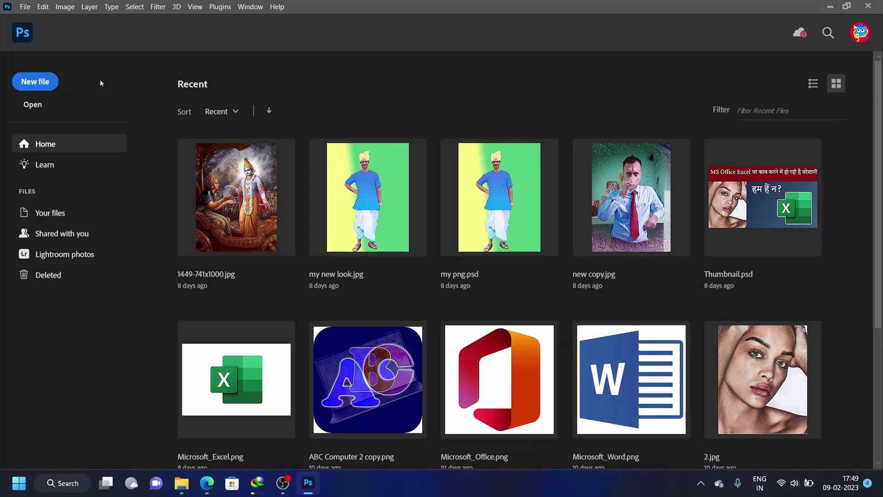
# - Browse the Windows Start menu's full app list, then return to Photoshop
pyautogui.click(19, 483)
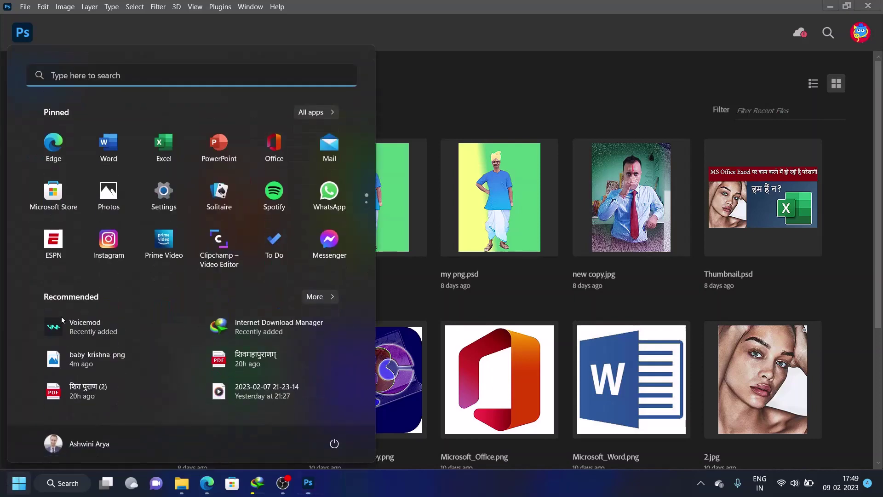
pyautogui.click(315, 112)
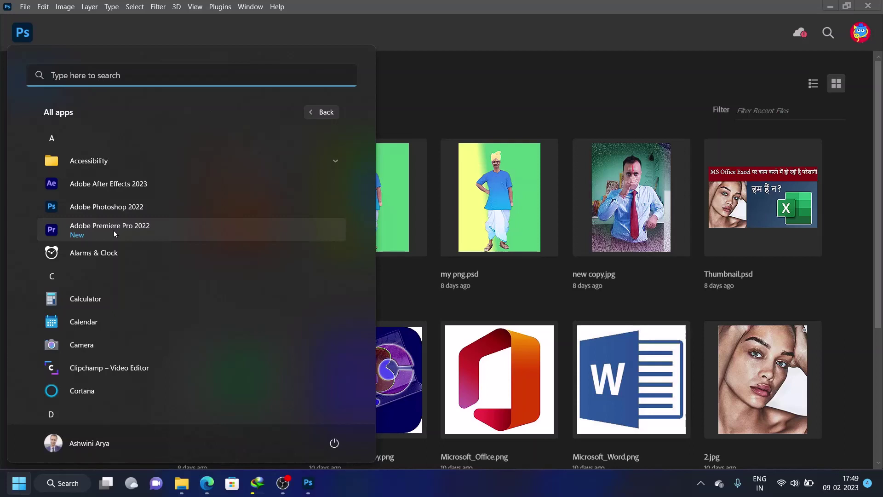
pyautogui.moveTo(106, 206)
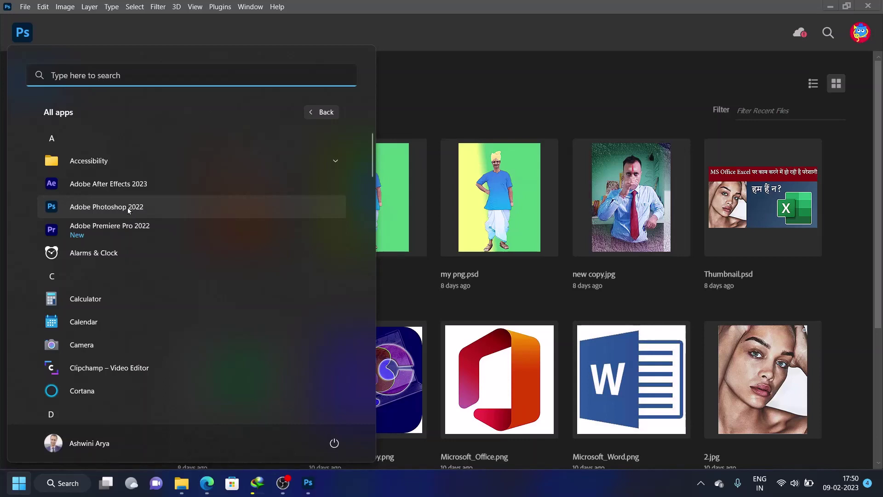
pyautogui.click(397, 76)
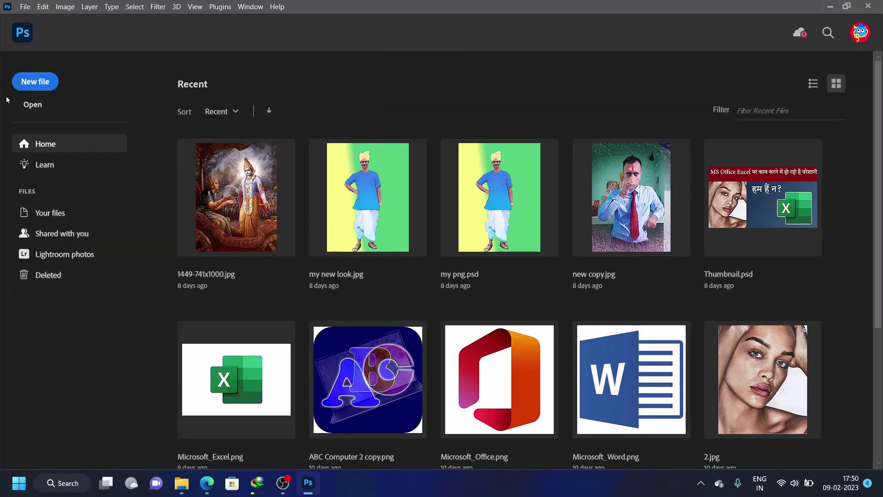
# - Create a blank 1920 x 1080 document from the Film & Video HDTV 1080p preset
pyautogui.click(30, 87)
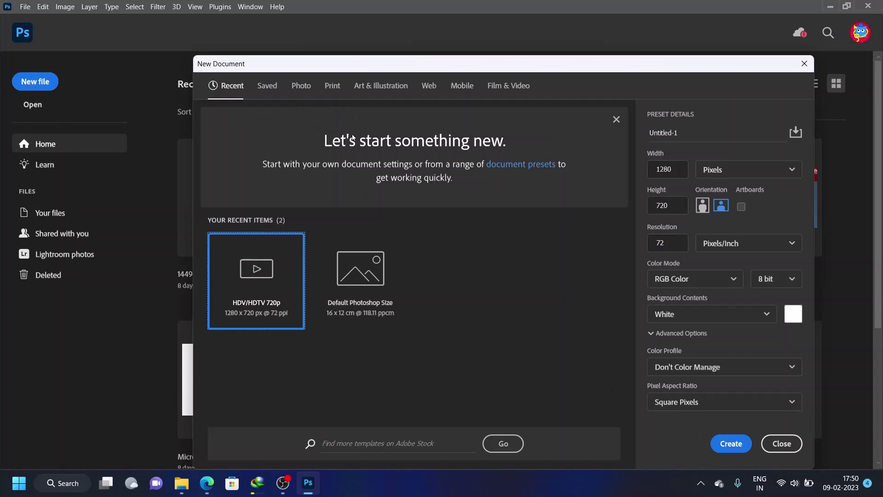
pyautogui.click(509, 87)
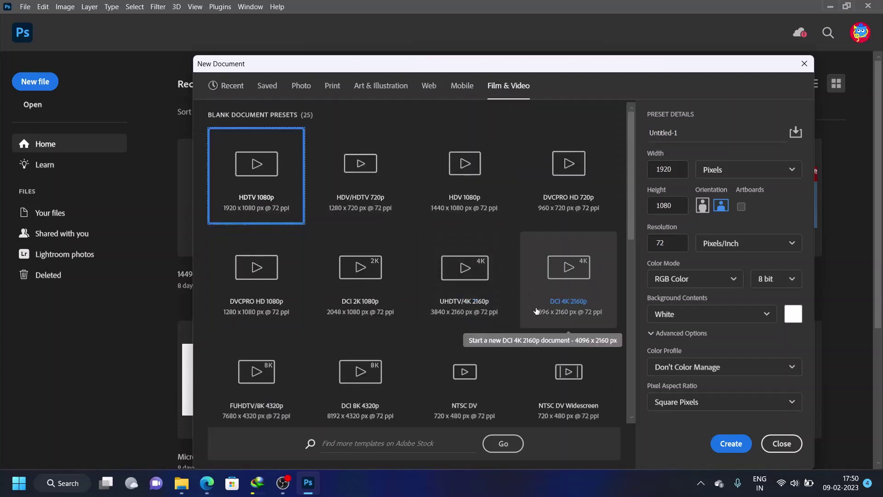
pyautogui.scroll(-1, 536, 314)
pyautogui.scroll(-1, 536, 314)
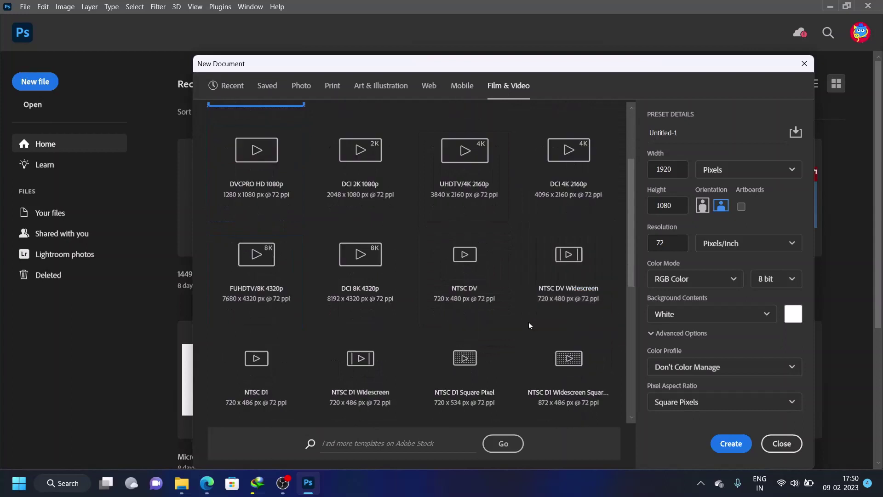
pyautogui.scroll(-1, 529, 322)
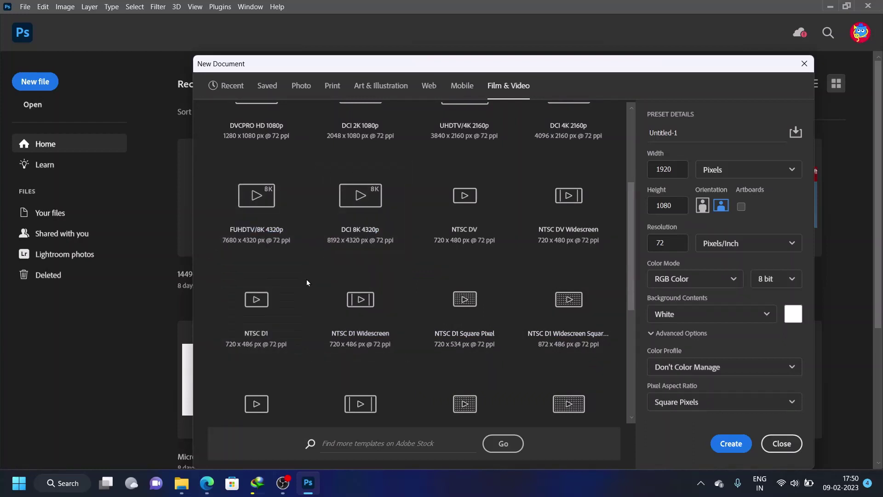
pyautogui.scroll(2, 574, 272)
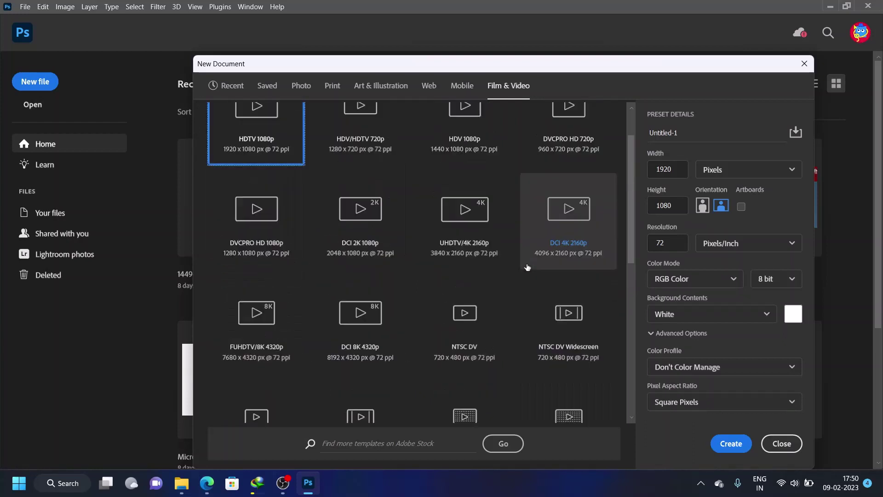
pyautogui.scroll(2, 526, 266)
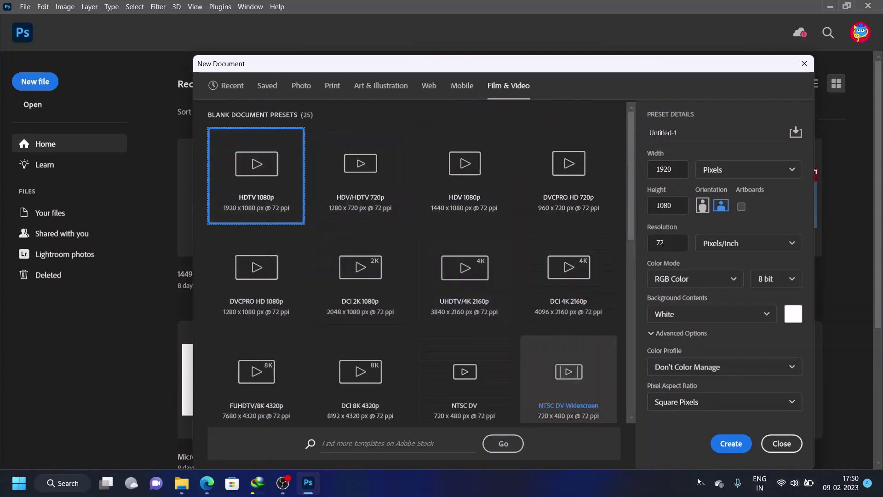
pyautogui.click(731, 444)
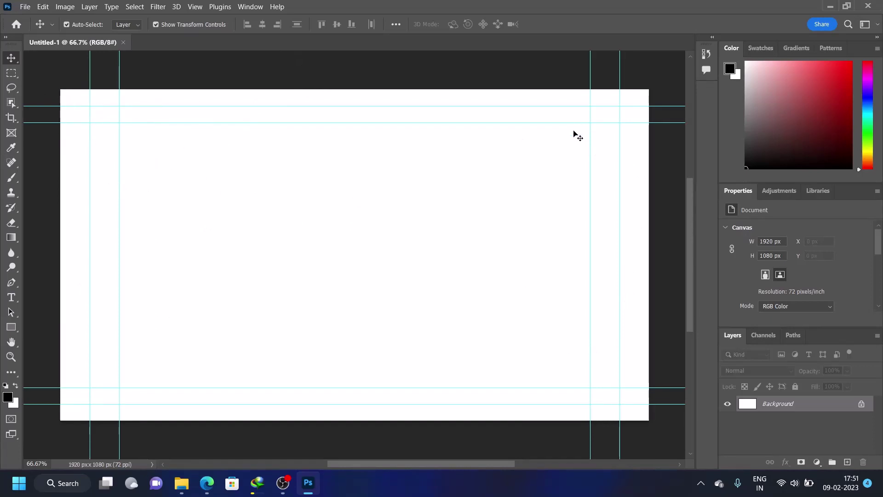
# - Open baby-krishna-png and drag it onto the Untitled-1 canvas
pyautogui.click(26, 7)
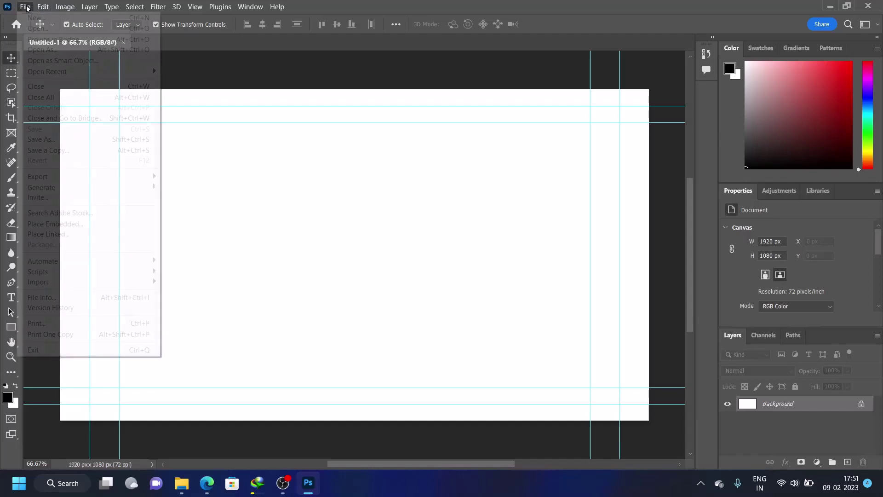
pyautogui.click(38, 29)
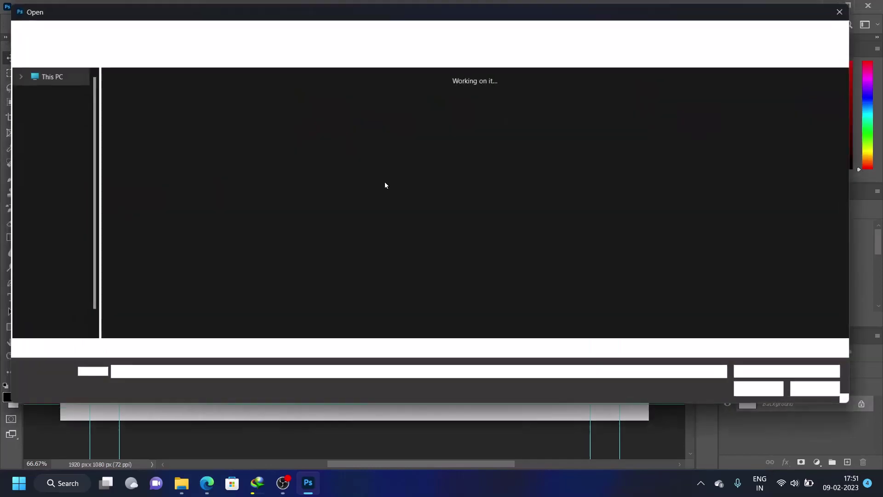
pyautogui.doubleClick(262, 137)
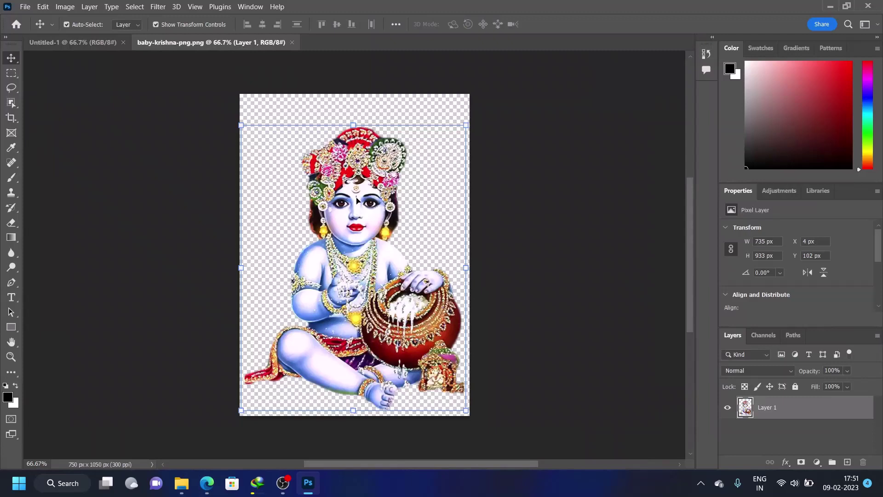
pyautogui.moveTo(354, 213)
pyautogui.mouseDown()
pyautogui.moveTo(96, 44)
pyautogui.moveTo(359, 258)
pyautogui.moveTo(358, 244)
pyautogui.moveTo(366, 244)
pyautogui.mouseUp()
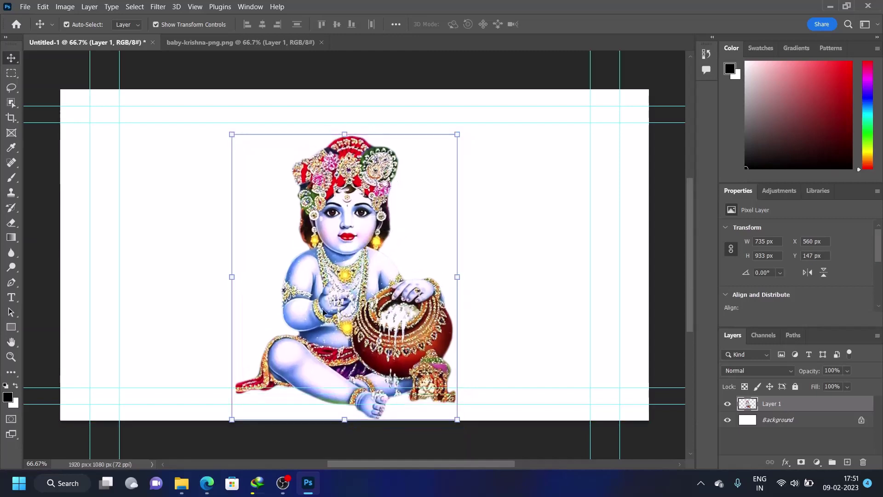
# - Open chakra.png from the Ornaments folder and drag it onto Untitled-1
pyautogui.click(25, 7)
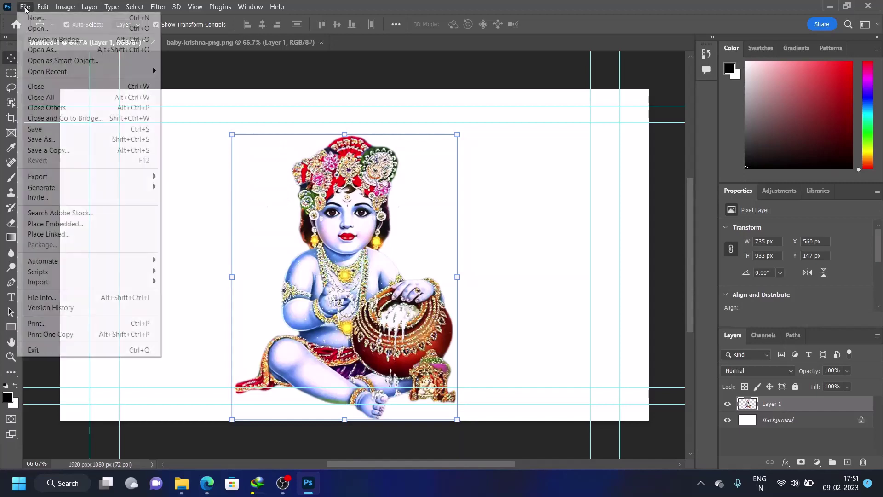
pyautogui.click(32, 27)
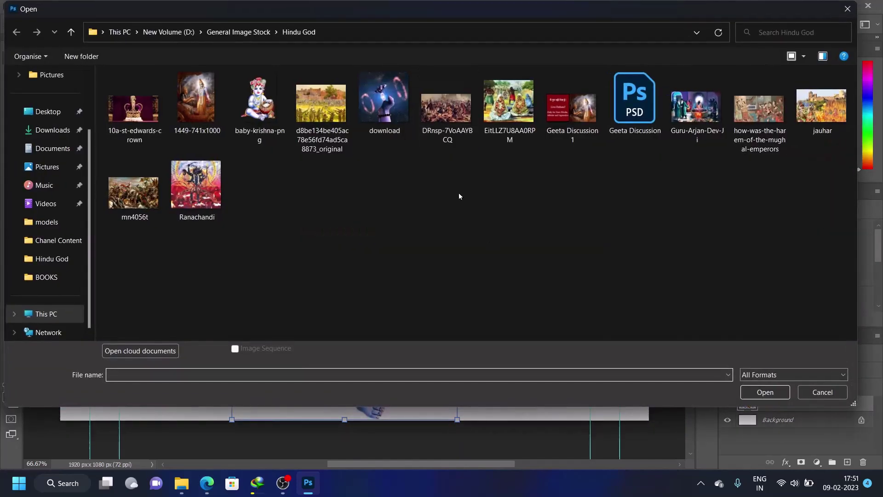
pyautogui.click(233, 32)
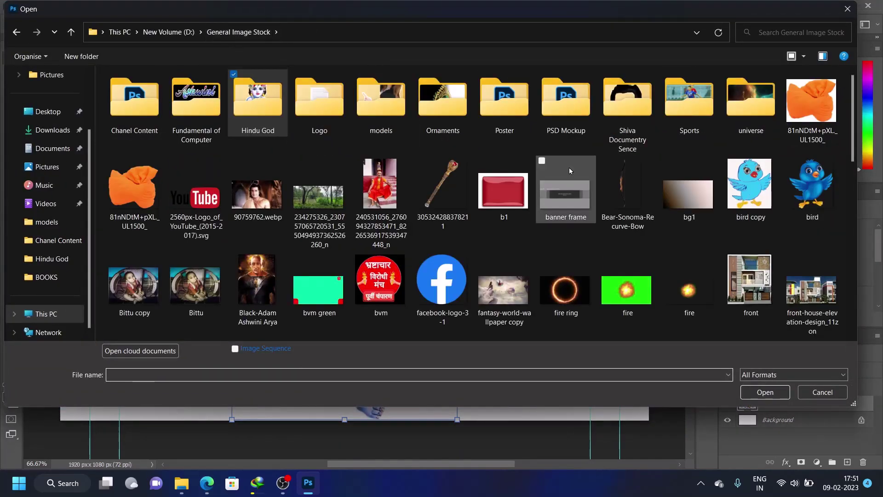
pyautogui.doubleClick(442, 101)
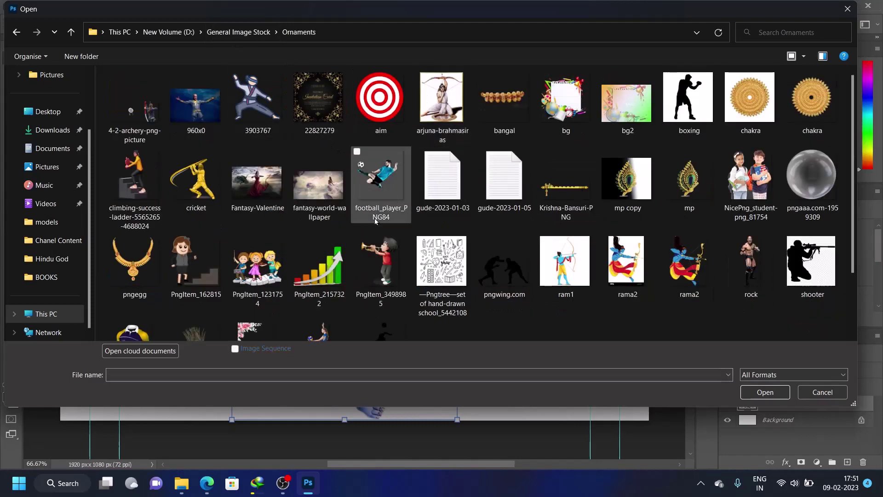
pyautogui.doubleClick(813, 98)
pyautogui.moveTo(459, 151)
pyautogui.mouseDown()
pyautogui.moveTo(188, 46)
pyautogui.moveTo(375, 209)
pyautogui.moveTo(386, 238)
pyautogui.mouseUp()
# - Scale the chakra down to halo size and send it behind Krishna
pyautogui.hotkey('ctrl', 't')
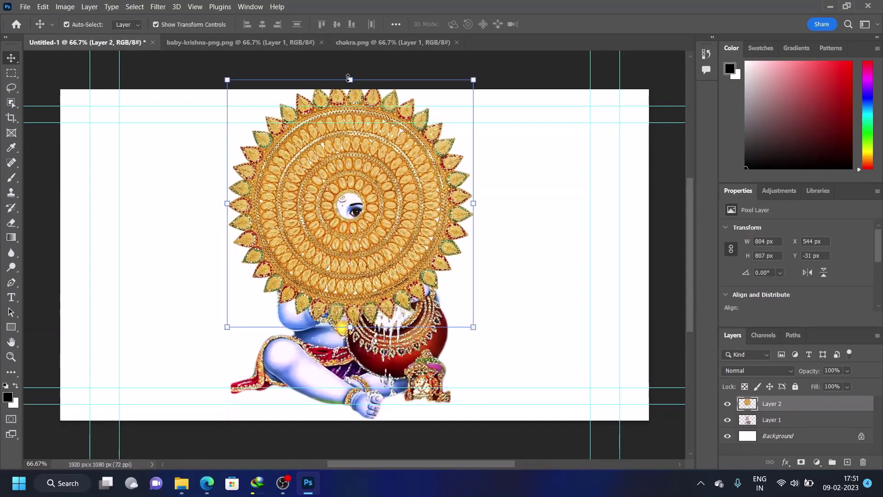
pyautogui.moveTo(350, 79); pyautogui.dragTo(340, 126)
pyautogui.press('Return')
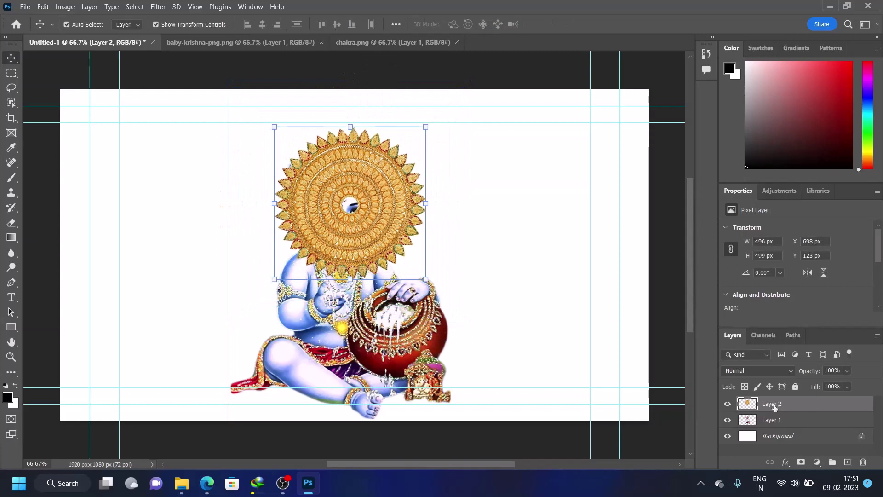
pyautogui.hotkey('ctrl', '[')
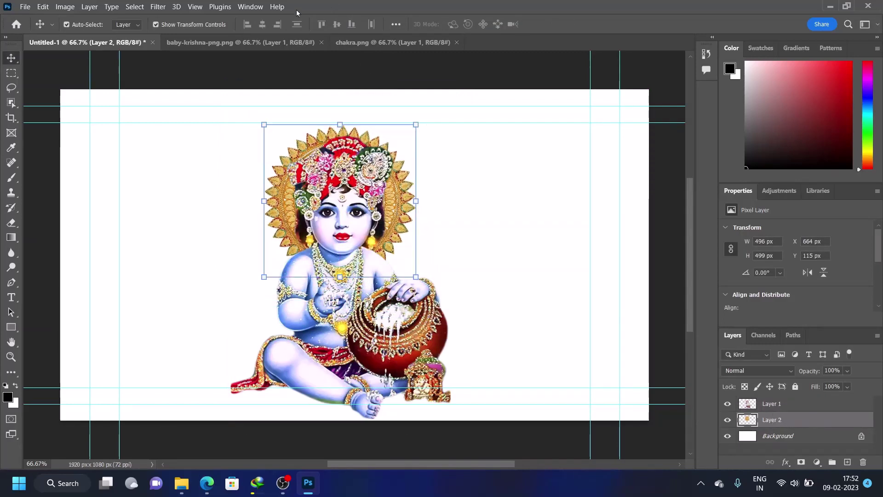
# - Show the Timeline panel and create a frame animation with the composition as frame 1
pyautogui.click(250, 7)
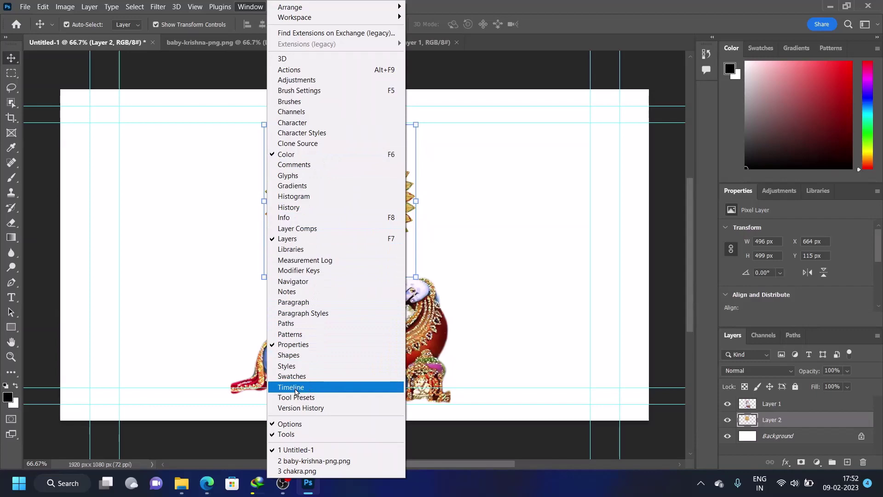
pyautogui.click(296, 392)
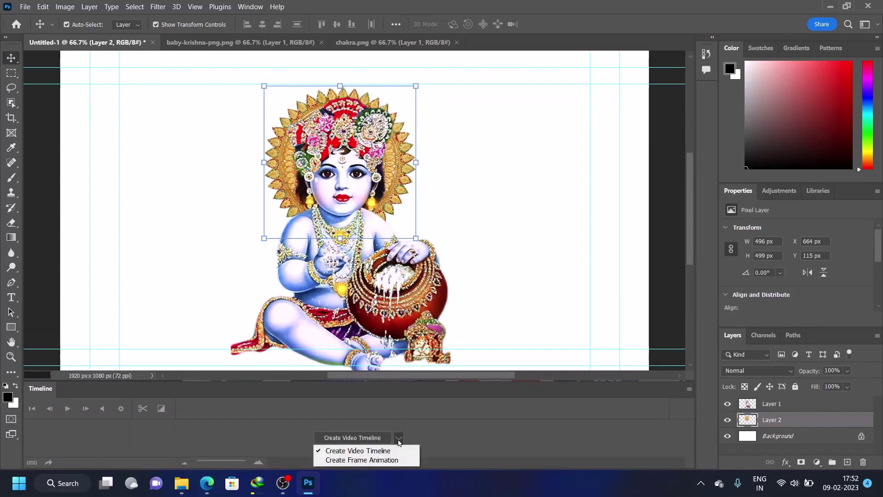
pyautogui.click(384, 460)
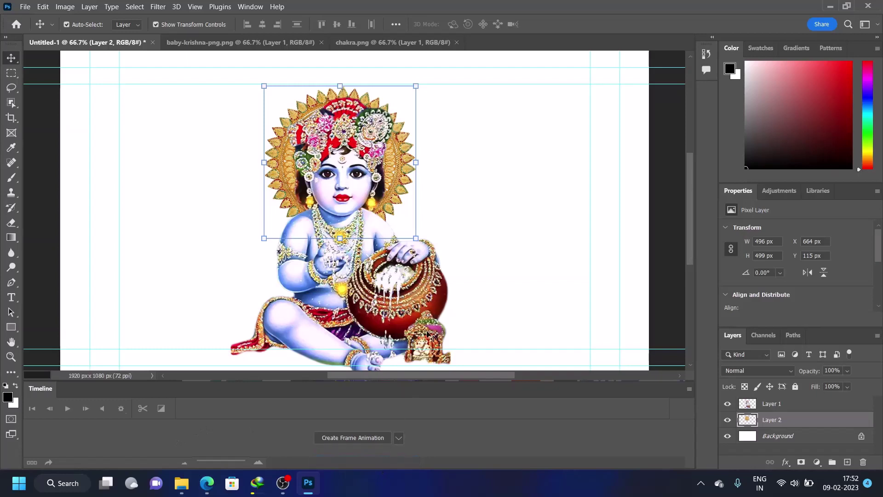
pyautogui.click(352, 438)
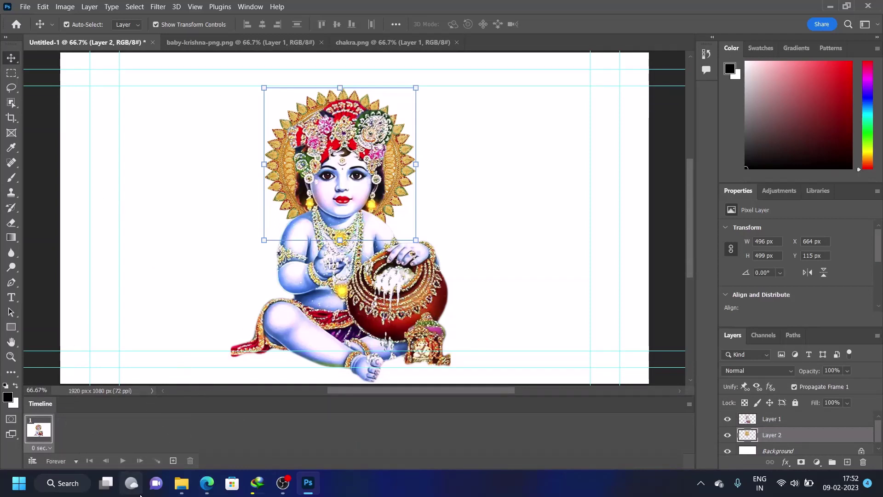
# - Launch Windows Magnifier from Search and minimize its toolbar, keeping the 200% docked view
pyautogui.click(59, 484)
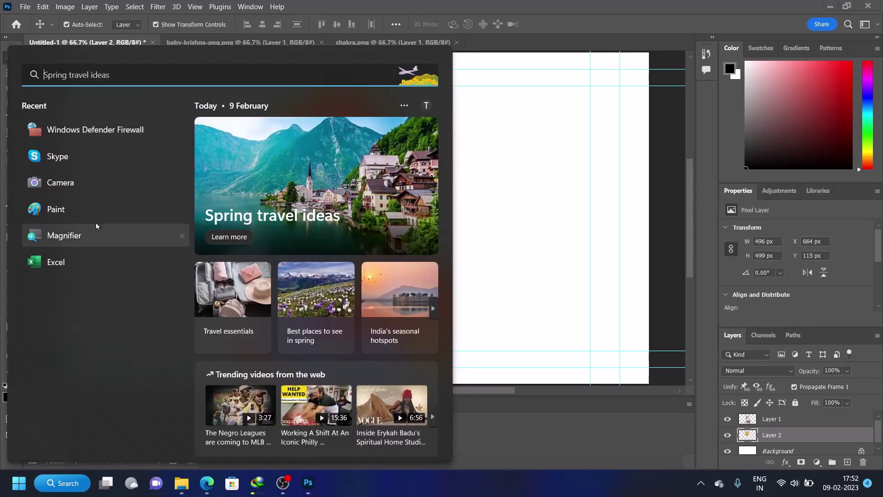
pyautogui.click(461, 216)
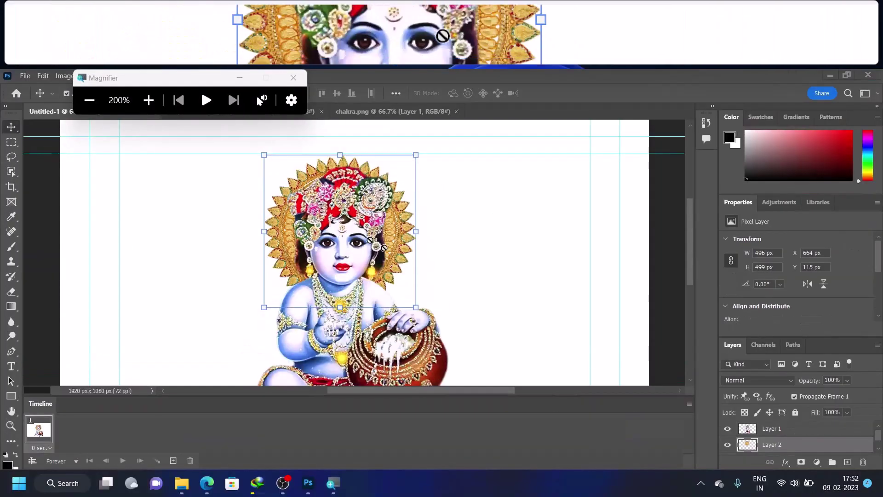
pyautogui.scroll(-1, 355, 236)
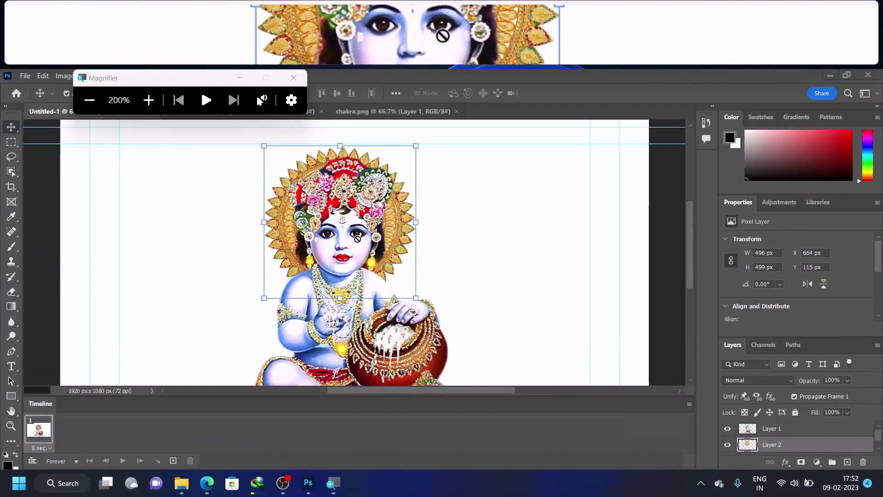
pyautogui.click(239, 78)
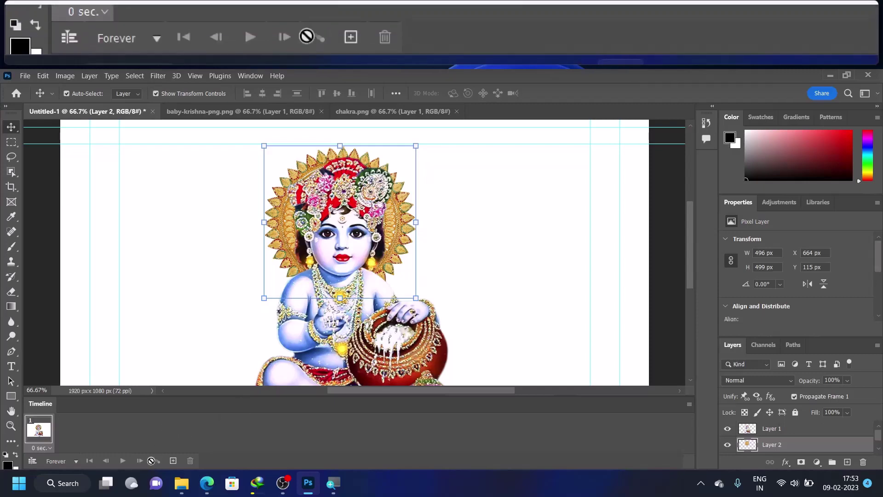
# - Duplicate frames until the timeline holds 12 frames, then select frame 1
pyautogui.click(173, 462)
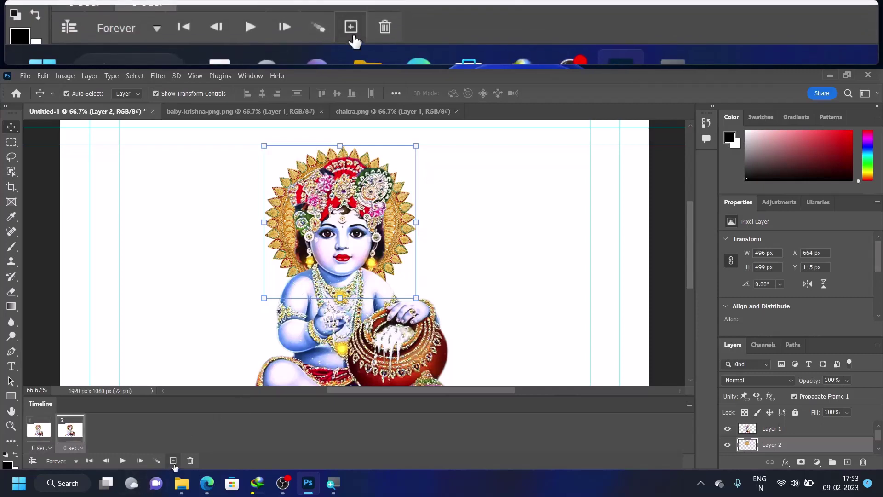
pyautogui.click(174, 461)
pyautogui.doubleClick(174, 462)
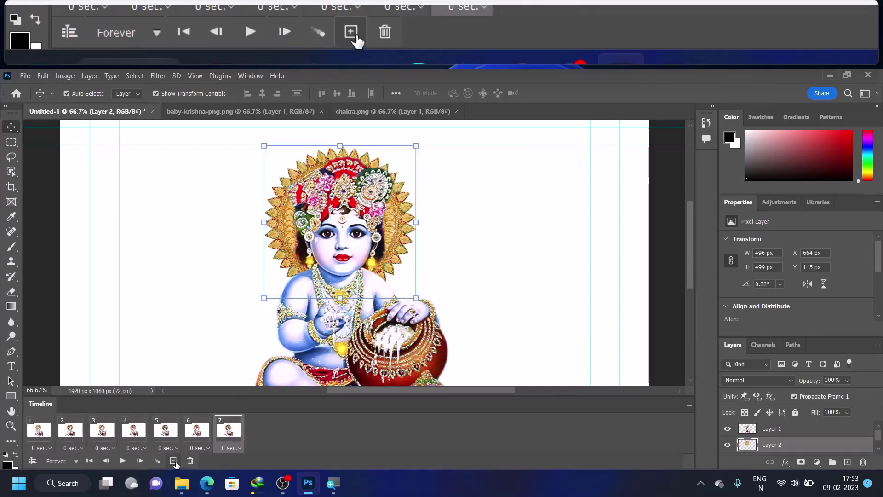
pyautogui.click(173, 462)
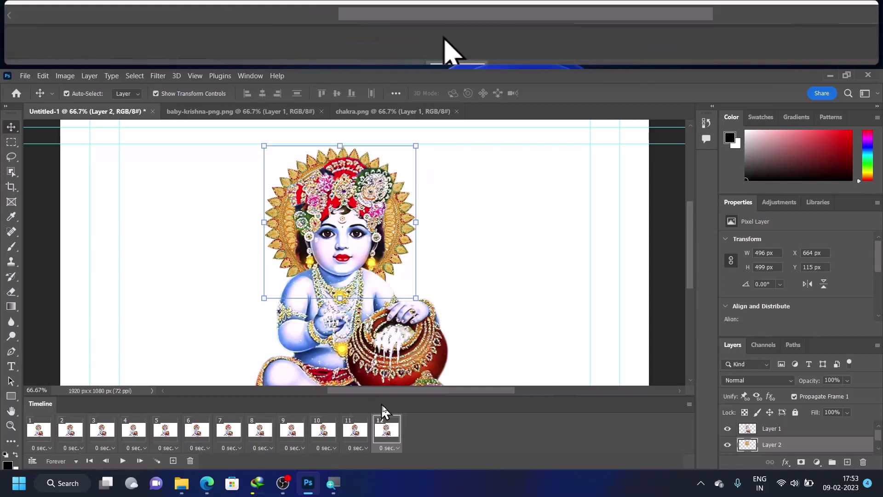
pyautogui.click(44, 433)
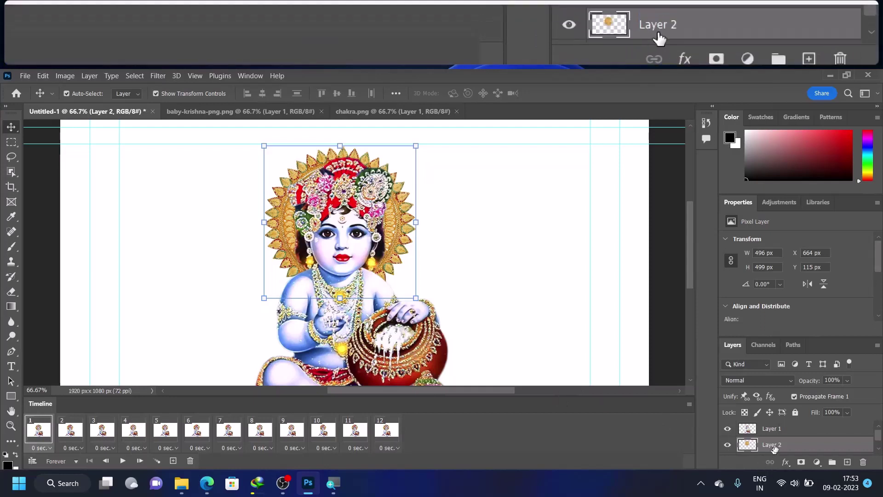
pyautogui.scroll(-1, 789, 442)
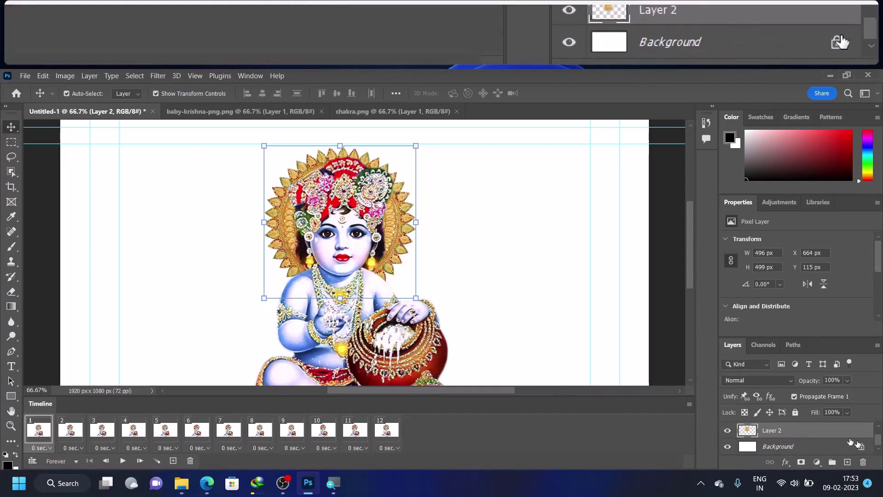
pyautogui.scroll(1, 802, 438)
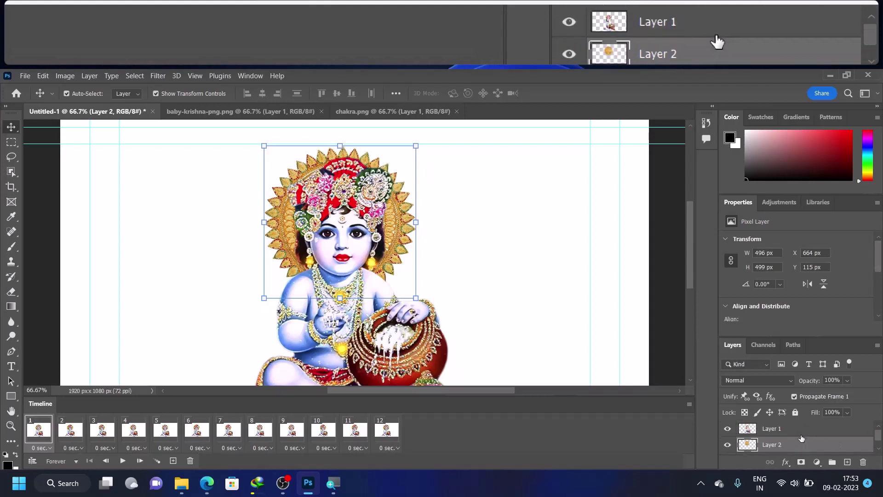
pyautogui.scroll(-1, 801, 438)
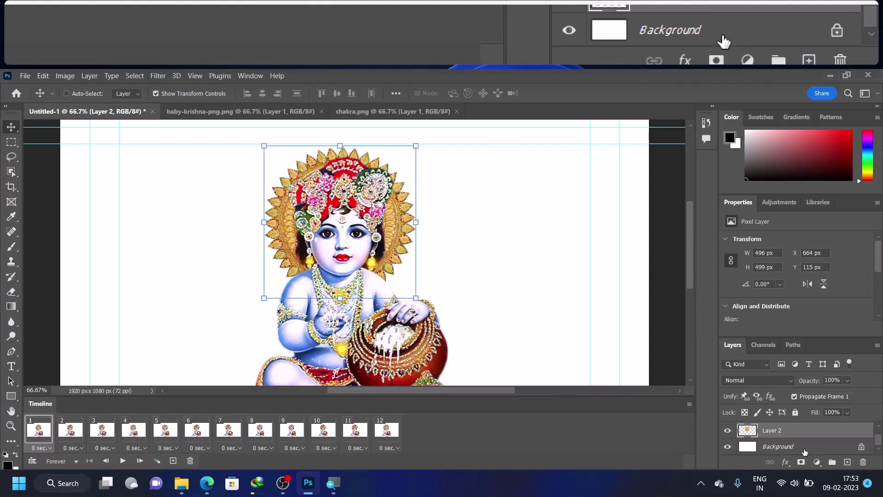
# - Duplicate the chakra Layer 2 with Ctrl+J up to Layer 2 copy 11
pyautogui.hotkey('ctrl', 'j')
pyautogui.hotkey('ctrl', 'j')
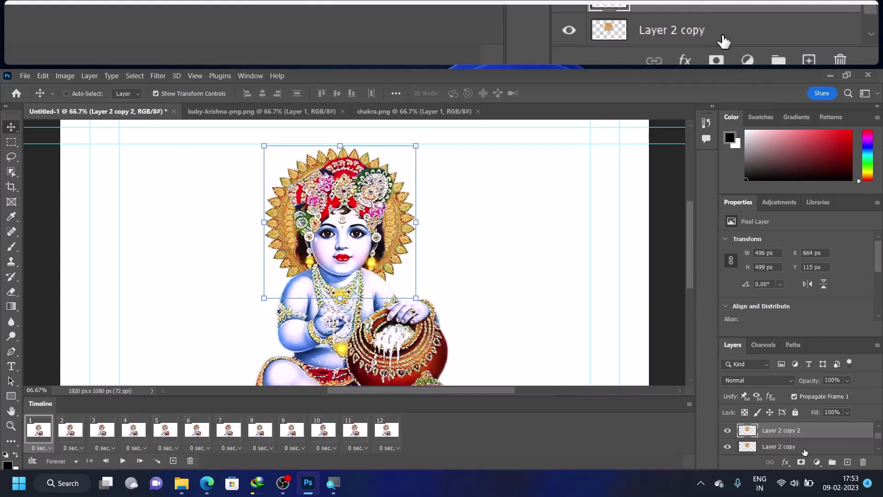
pyautogui.hotkey('ctrl', 'j')
pyautogui.hotkey('ctrl', 'j')
pyautogui.hotkey('ctrl', 'j')
pyautogui.hotkey('ctrl', 'j')
pyautogui.hotkey('ctrl', 'j')
pyautogui.hotkey('ctrl', 'j')
pyautogui.hotkey('ctrl', 'j')
pyautogui.hotkey('ctrl', 'j')
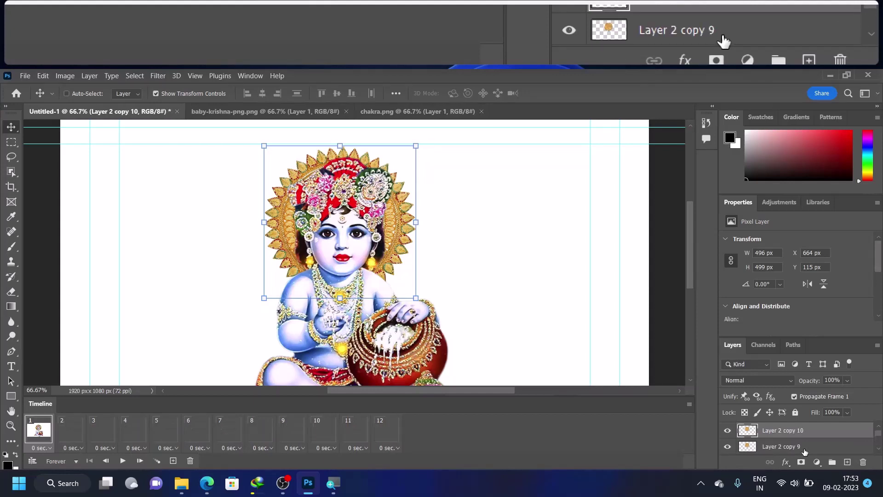
pyautogui.hotkey('ctrl', 'j')
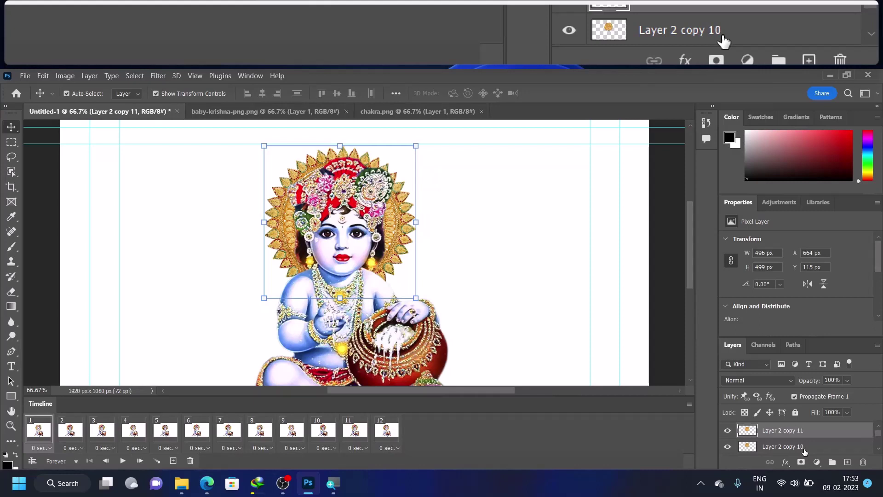
pyautogui.scroll(-3, 785, 430)
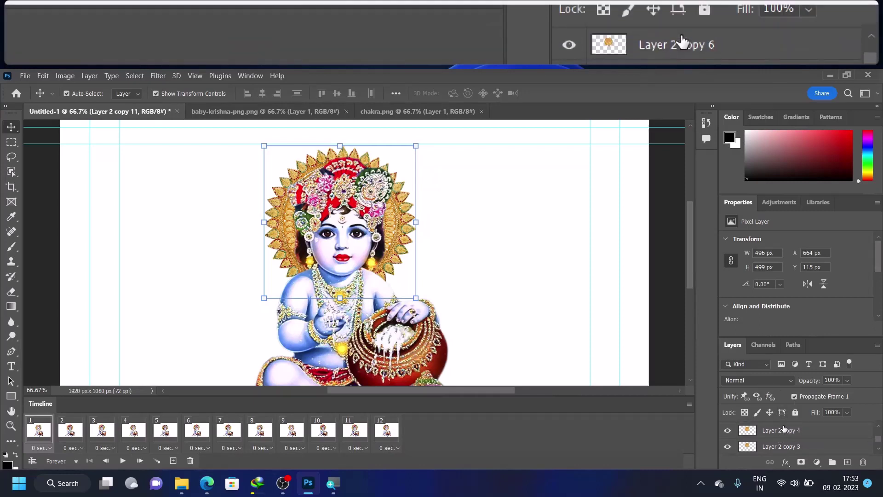
pyautogui.scroll(-2, 784, 429)
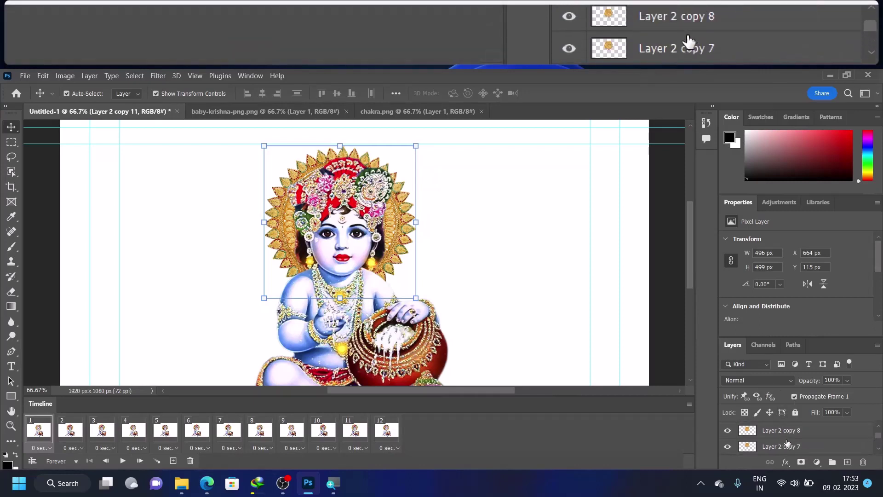
pyautogui.scroll(2, 788, 442)
pyautogui.scroll(-1, 786, 446)
pyautogui.scroll(-1, 784, 448)
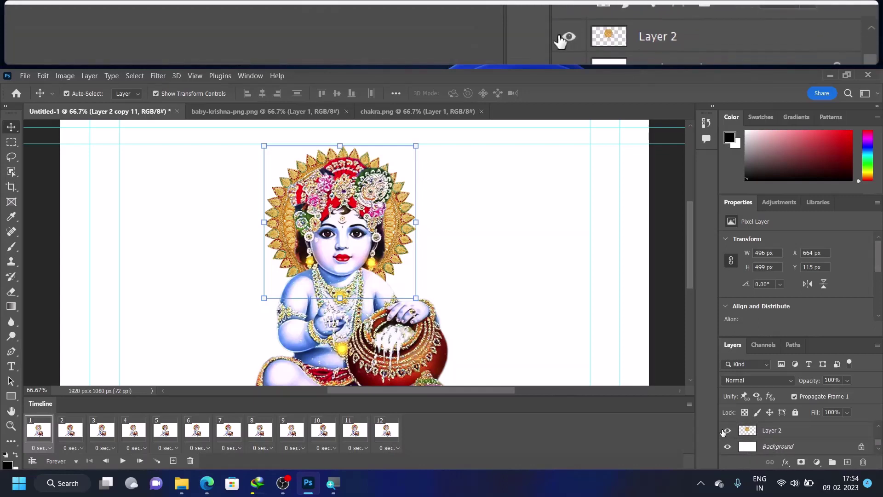
pyautogui.scroll(1, 731, 436)
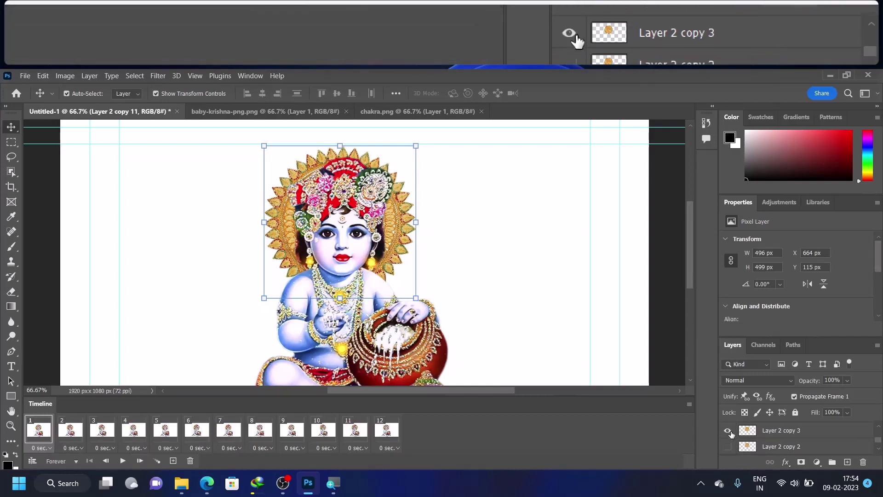
# - Close the Properties panel tab group to enlarge the Layers list
pyautogui.rightClick(878, 206)
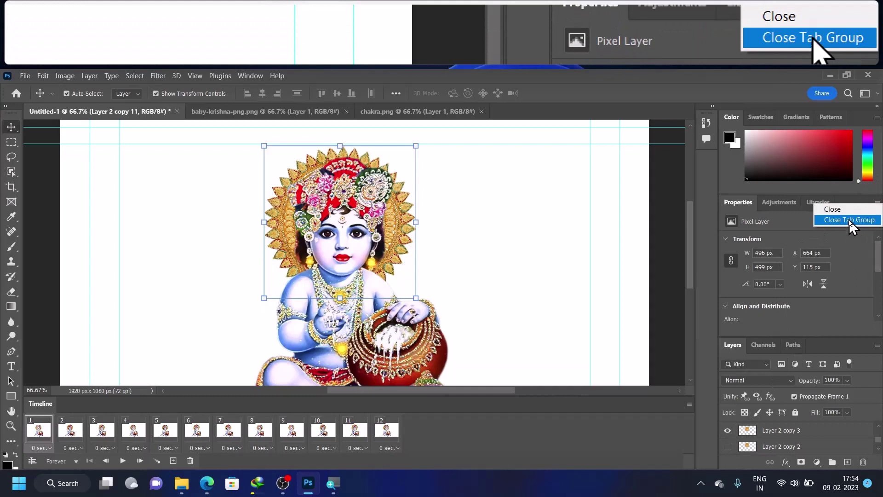
pyautogui.click(850, 219)
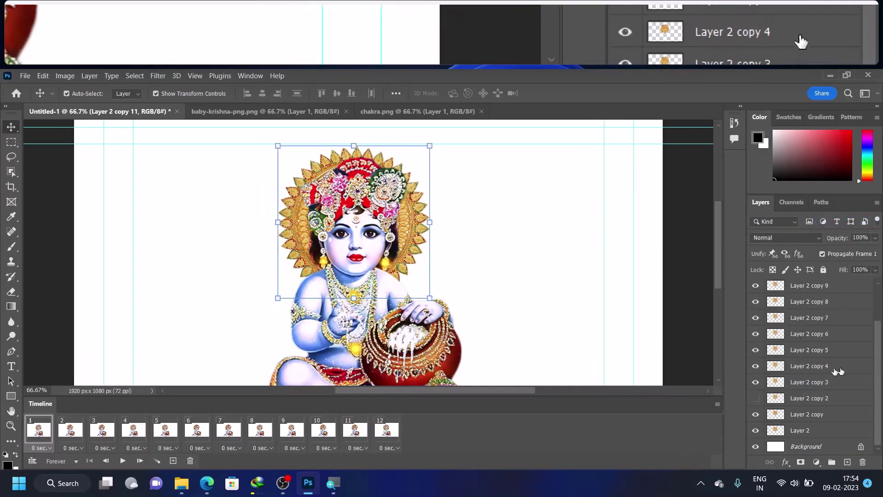
pyautogui.scroll(1, 838, 371)
# - Hide Layer 2 copies 3, 7, 10 and Layer 2 copy, leaving Layer 2 copy 2 shown and selected
pyautogui.click(756, 398)
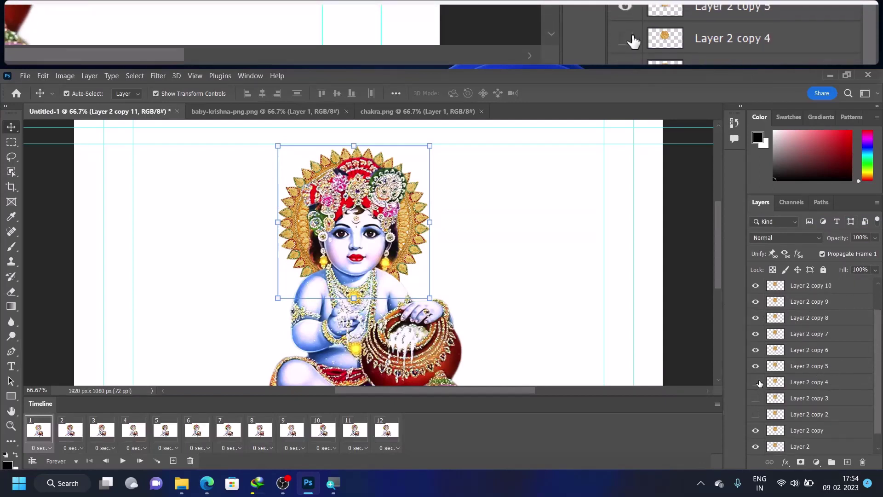
pyautogui.click(756, 334)
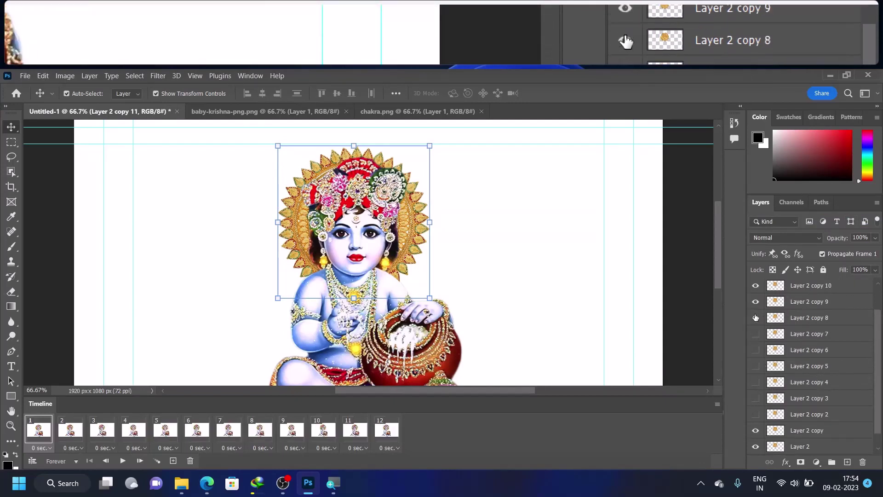
pyautogui.click(755, 286)
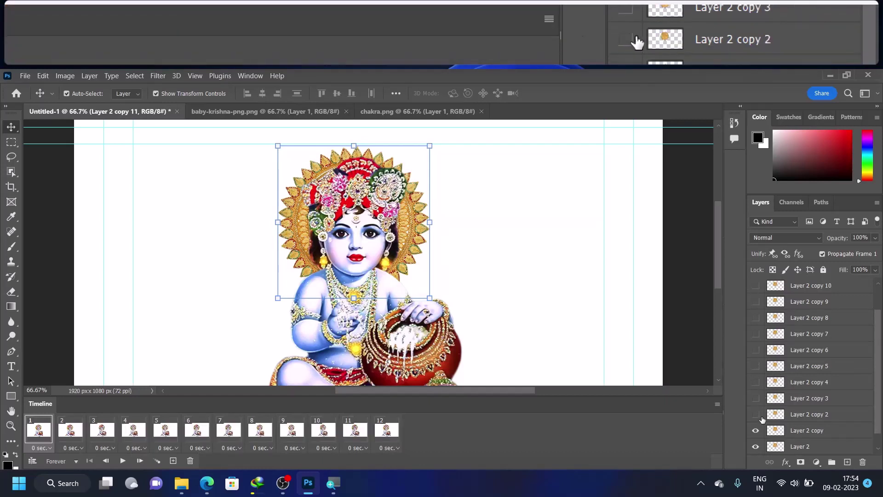
pyautogui.click(792, 432)
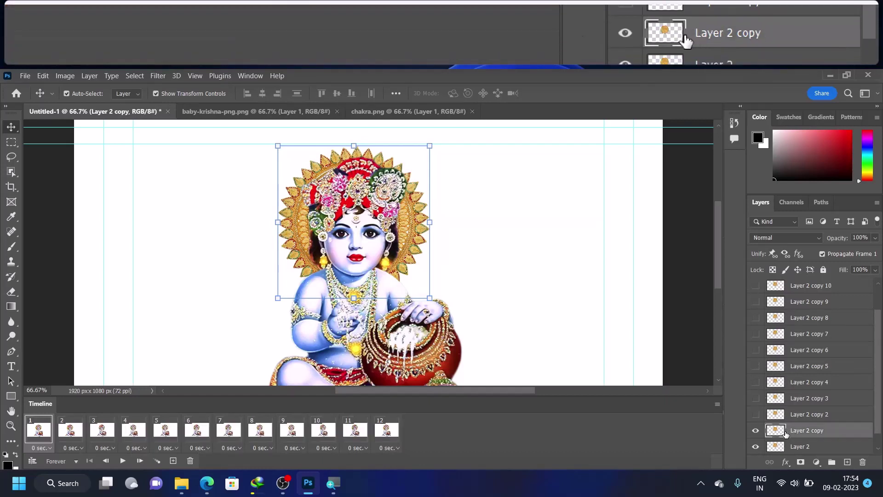
pyautogui.click(757, 415)
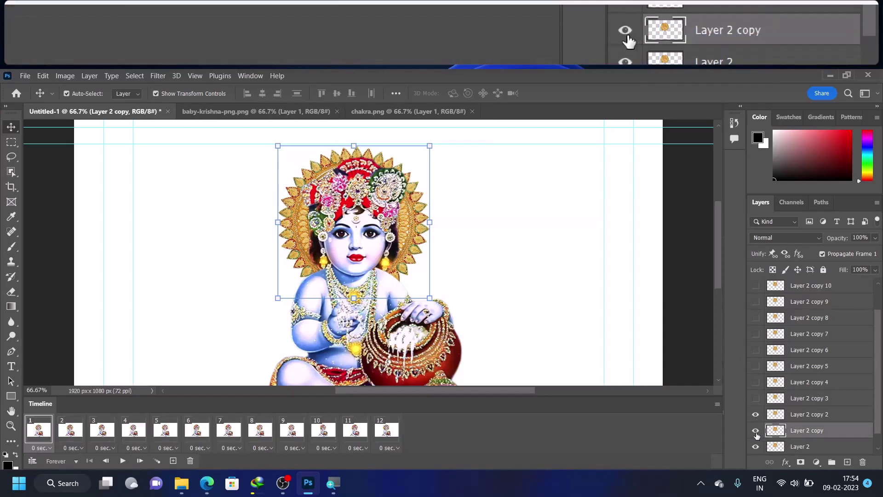
pyautogui.click(756, 431)
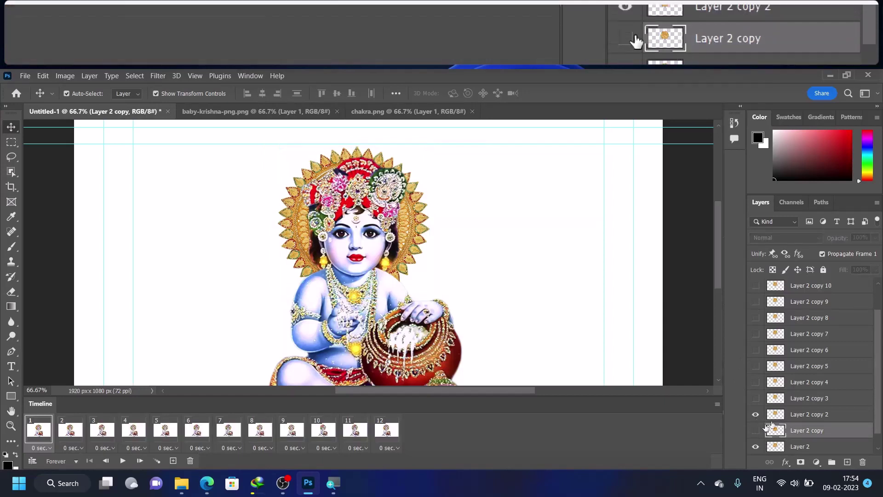
pyautogui.click(805, 415)
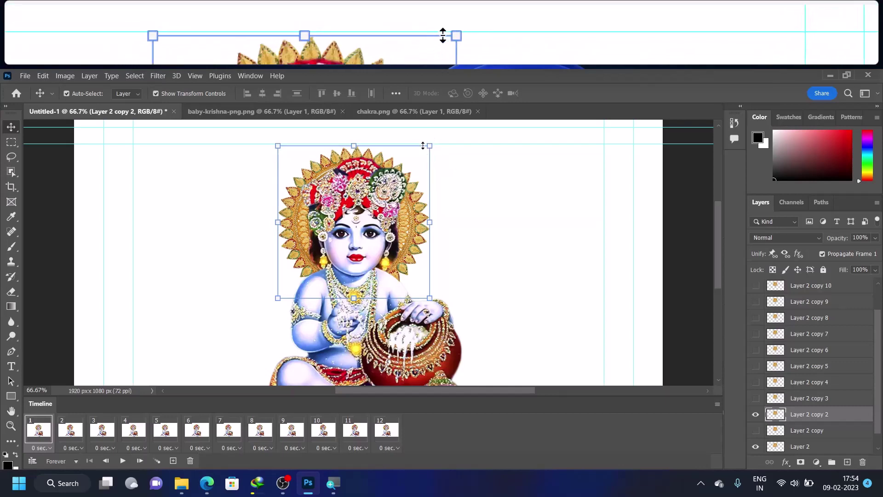
# - Transform Layer 2 copy 2, enter 15 as the angle, then cancel to leave it unrotated
pyautogui.click(429, 146)
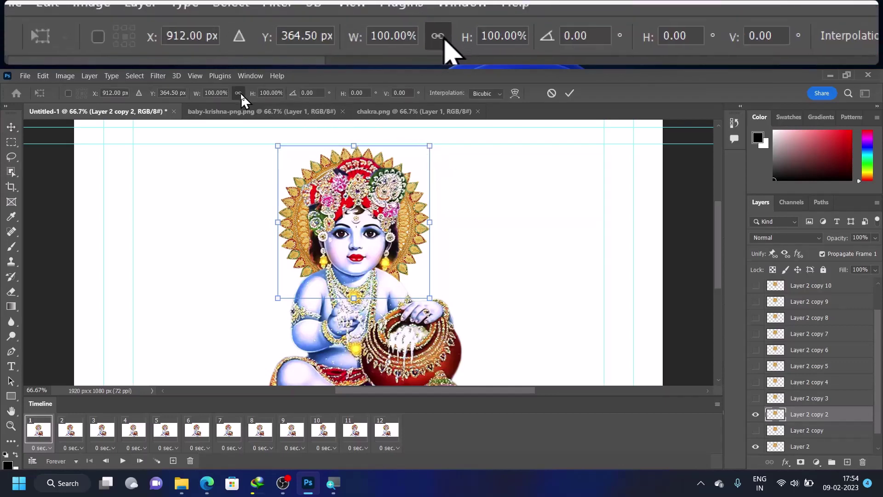
pyautogui.click(306, 92)
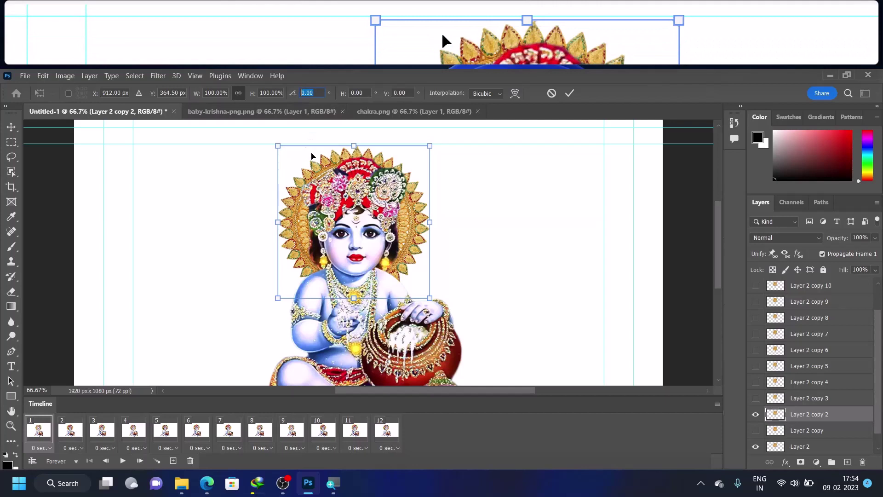
pyautogui.write('15')
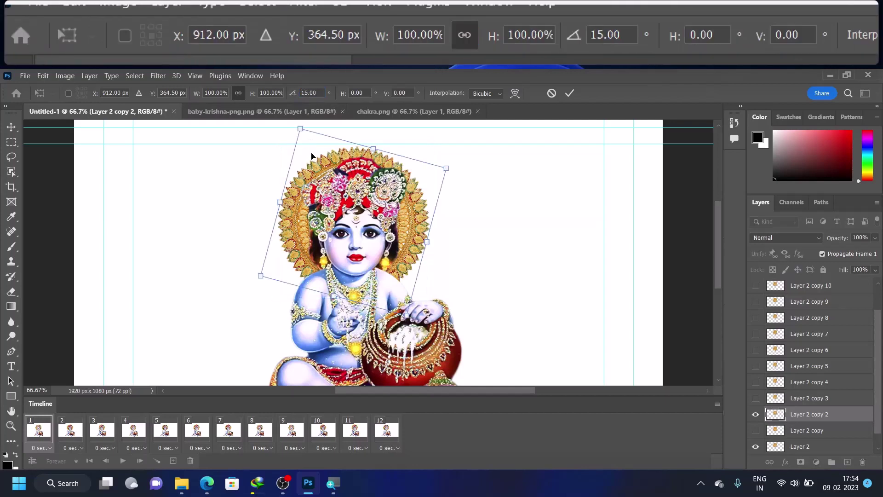
pyautogui.press('Escape')
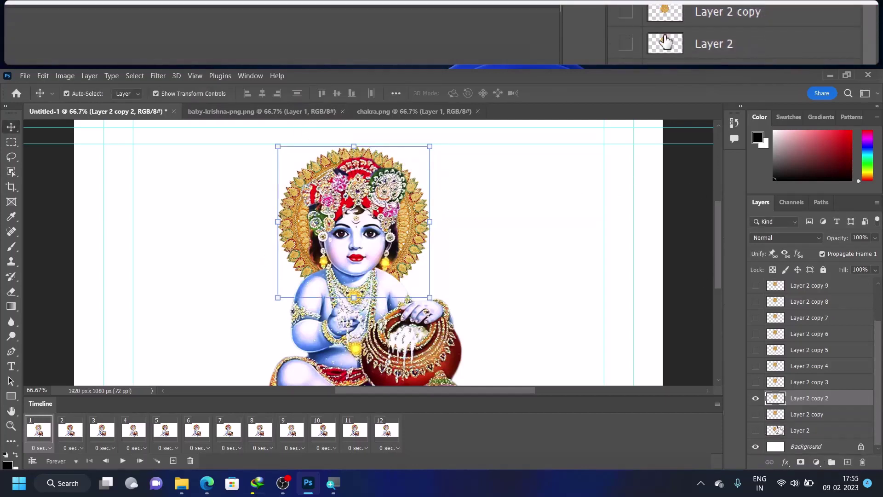
pyautogui.scroll(2, 756, 368)
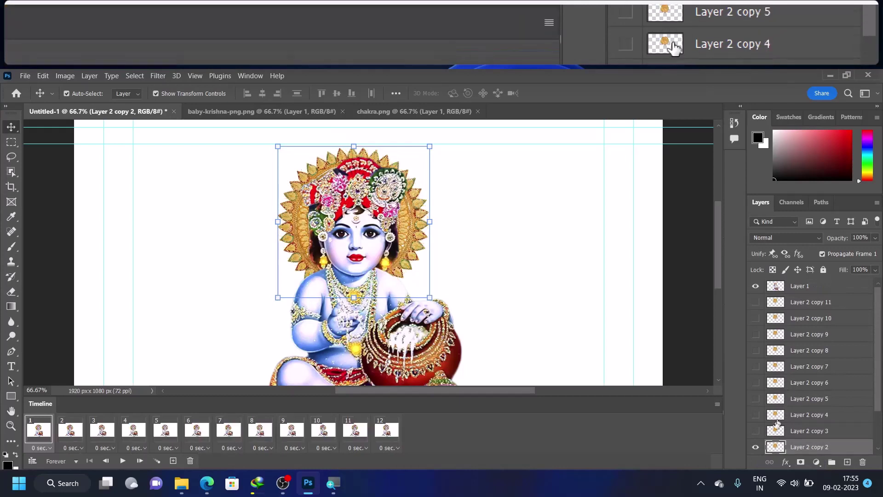
pyautogui.scroll(-3, 782, 414)
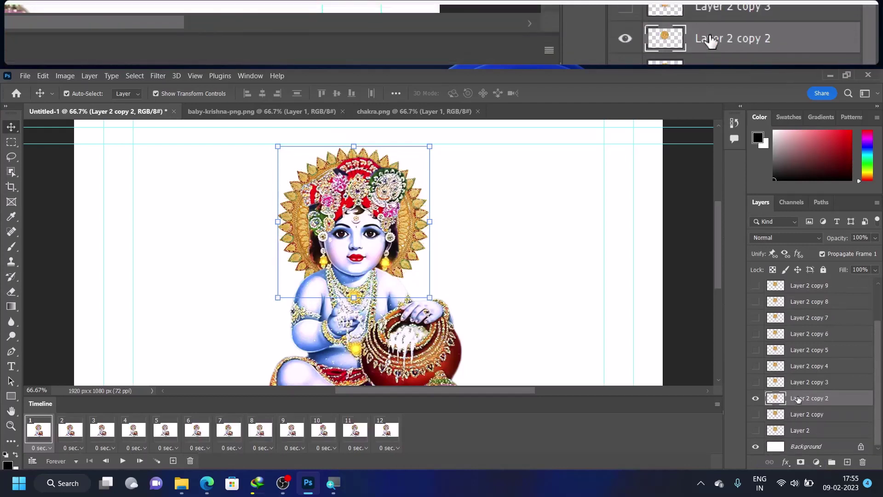
# - Show only Layer 2 copy 3 and rotate its chakra 30°
pyautogui.click(756, 399)
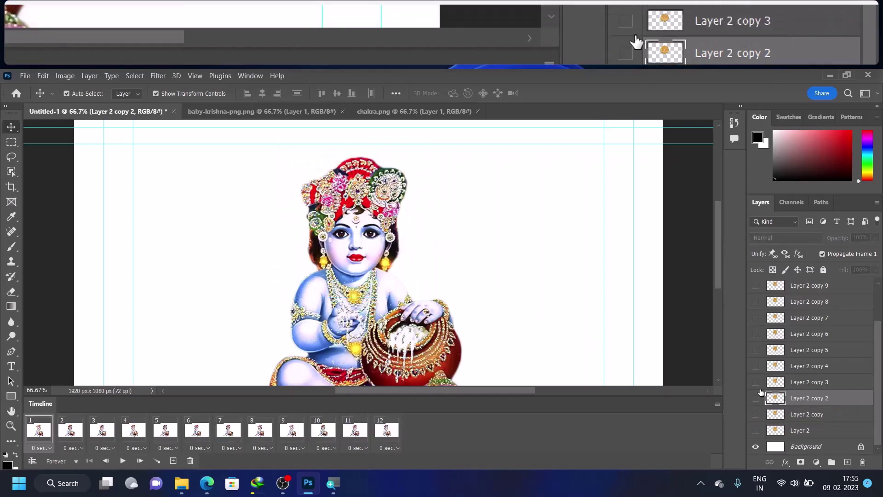
pyautogui.click(756, 382)
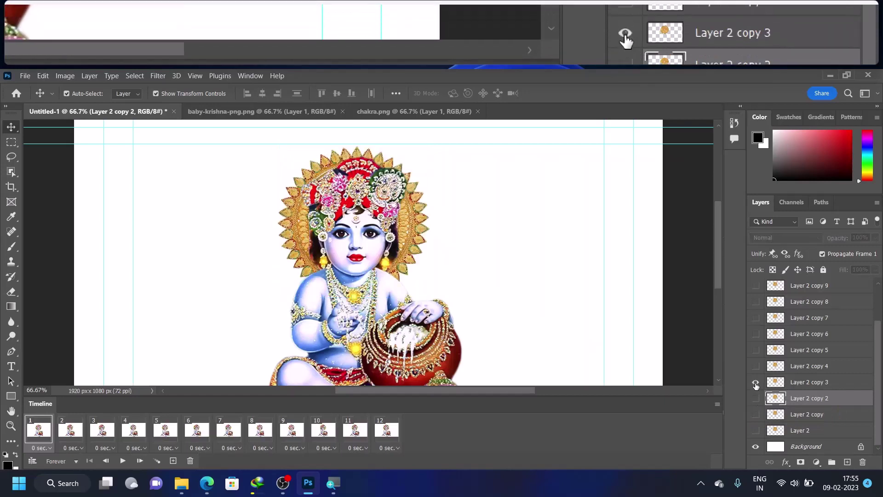
pyautogui.click(809, 383)
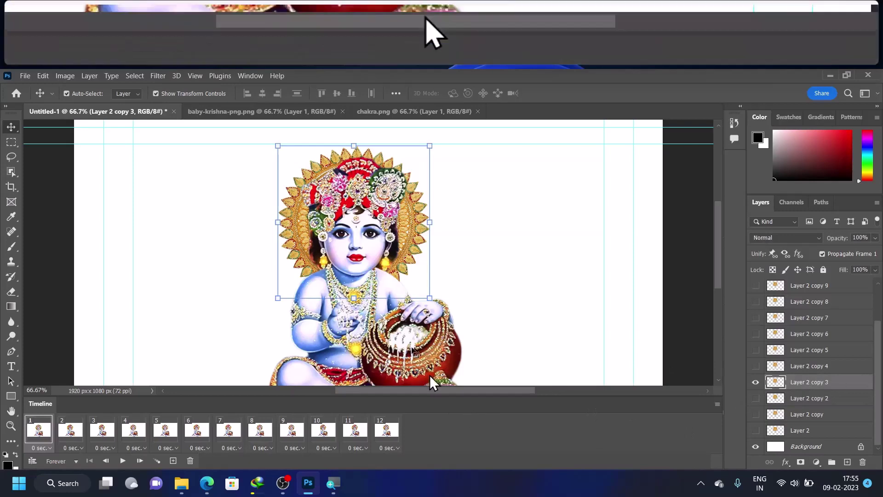
pyautogui.click(352, 143)
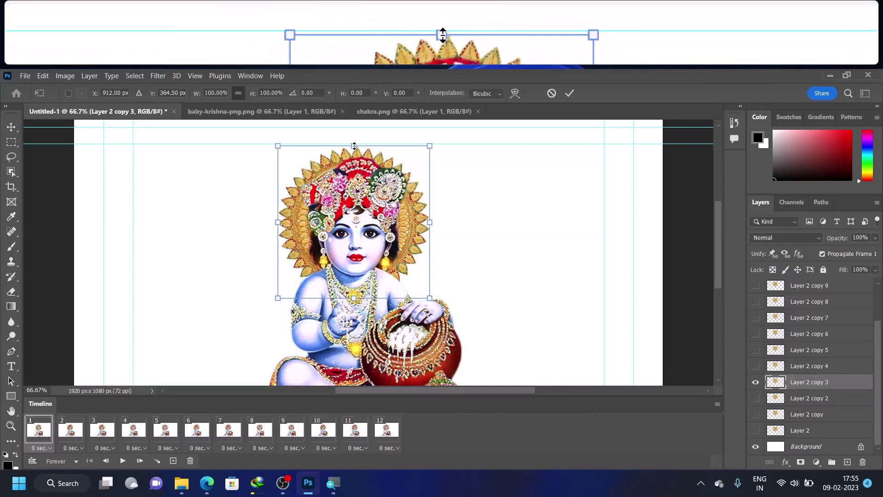
pyautogui.click(363, 93)
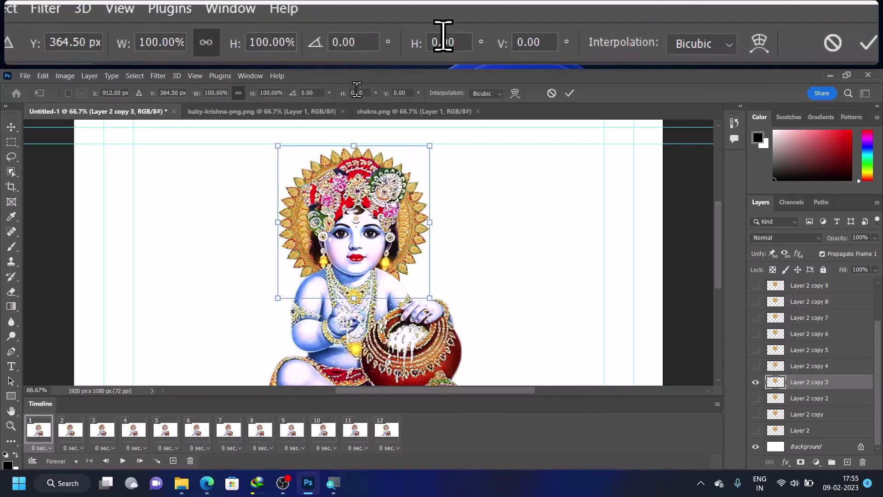
pyautogui.moveTo(363, 93); pyautogui.dragTo(285, 87)
pyautogui.write('3')
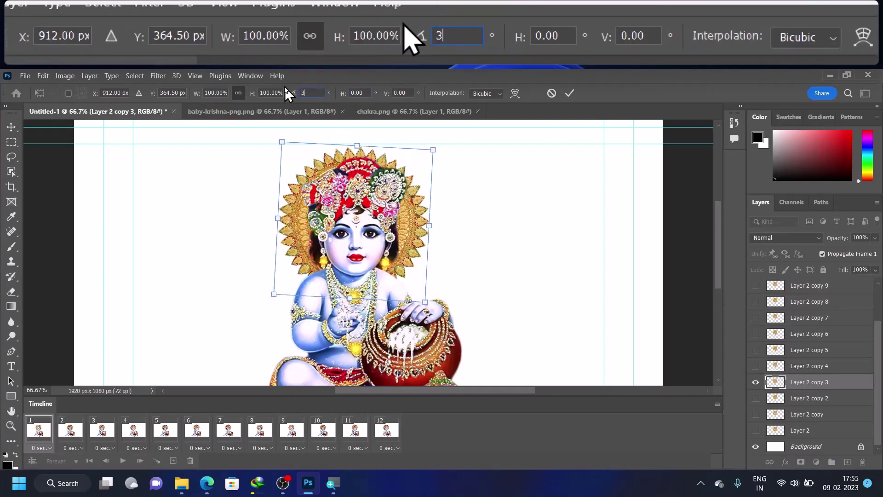
pyautogui.write('0')
pyautogui.press('Return')
# - Show only Layer 2 copy 4 and rotate its chakra 45°
pyautogui.click(756, 382)
pyautogui.click(756, 365)
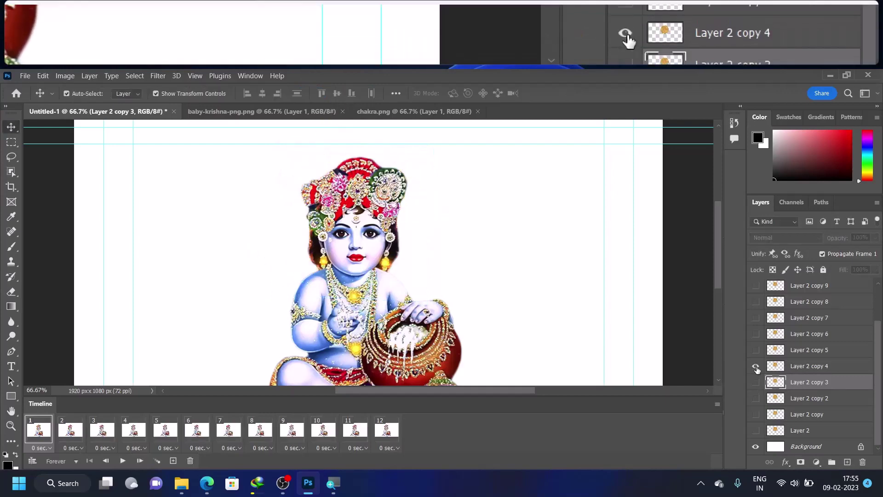
pyautogui.click(799, 367)
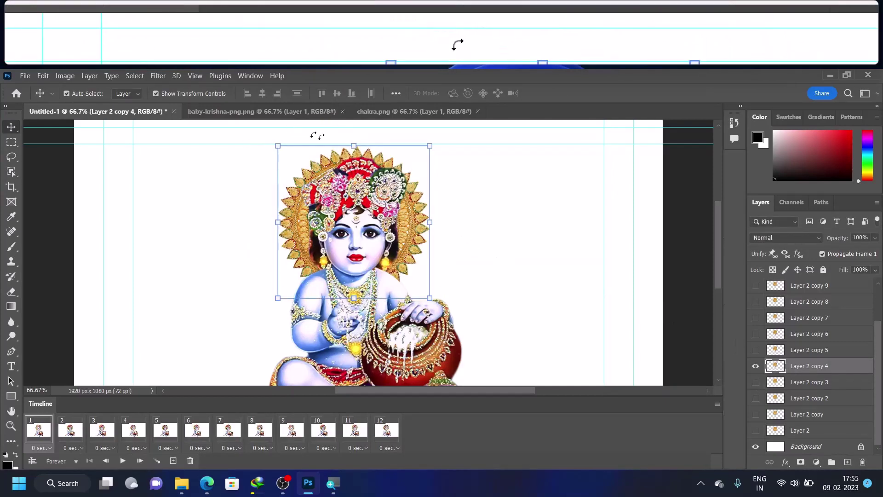
pyautogui.hotkey('ctrl', 't')
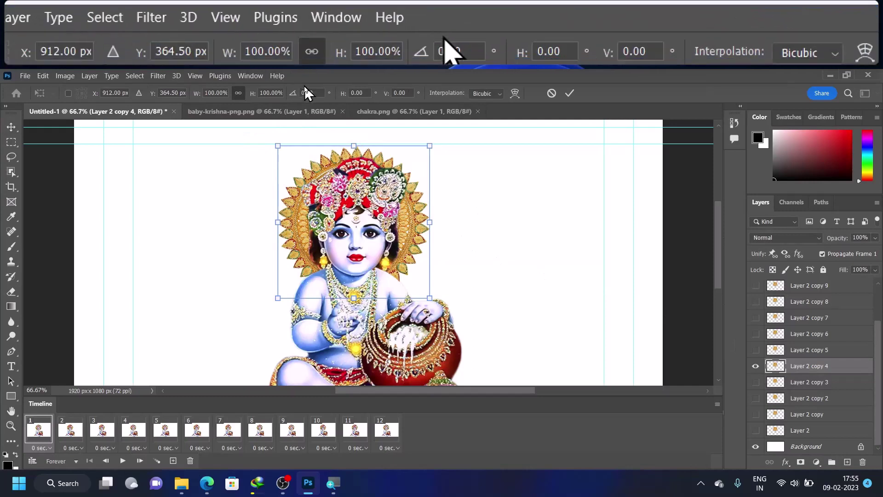
pyautogui.click(294, 93)
pyautogui.write('15')
pyautogui.moveTo(293, 93); pyautogui.dragTo(296, 94)
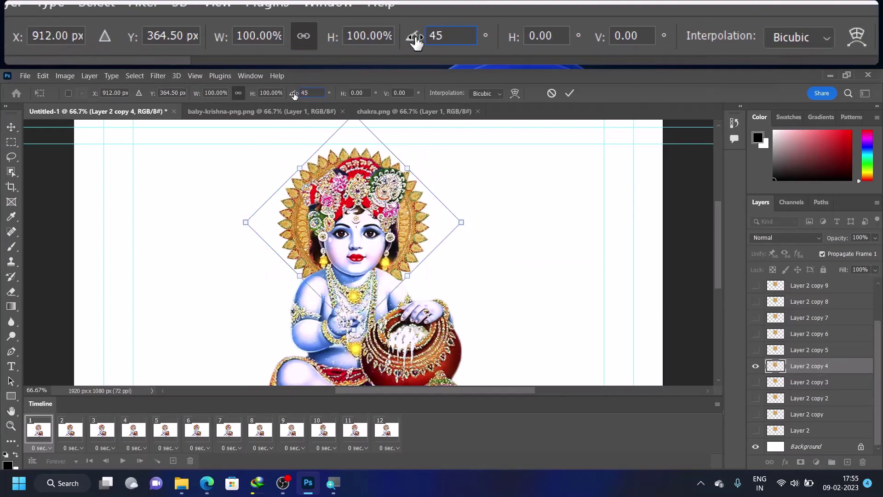
pyautogui.press('Return')
# - Show and select Layer 2 copy 5 and rotate its chakra 60°
pyautogui.click(756, 349)
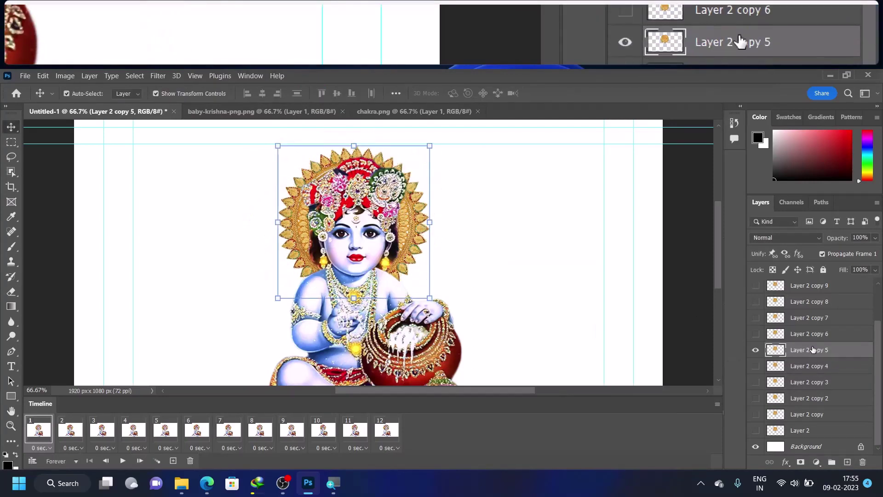
pyautogui.hotkey('ctrl', 't')
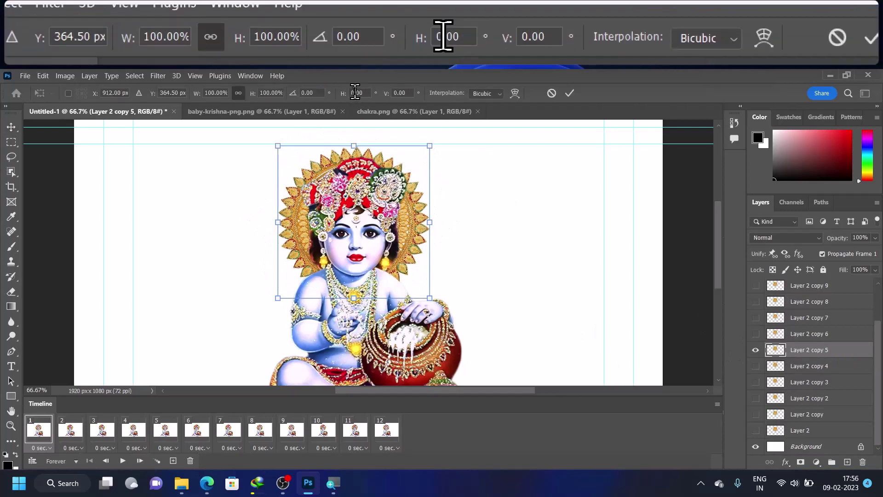
pyautogui.click(308, 94)
pyautogui.write('60')
pyautogui.press('Return')
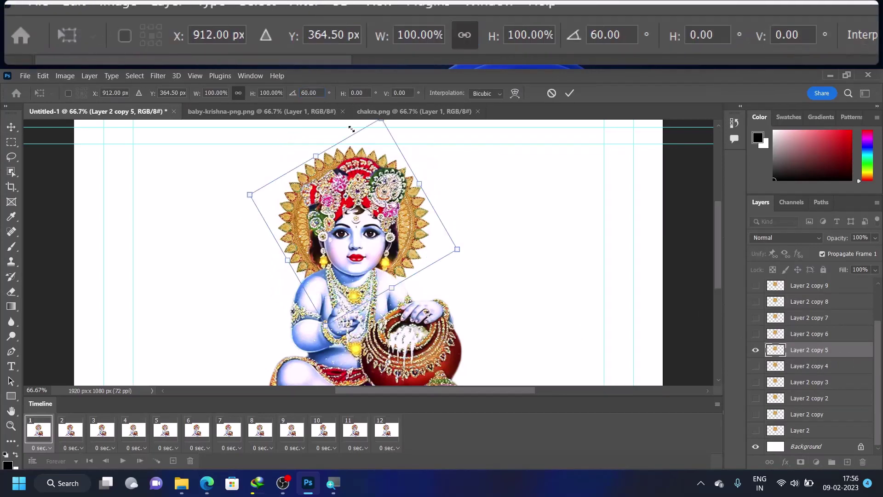
pyautogui.press('Return')
# - Show only Layer 2 copy 6 and rotate its chakra, entering 60 as the angle
pyautogui.click(756, 349)
pyautogui.click(809, 334)
pyautogui.click(755, 333)
pyautogui.hotkey('ctrl', 't')
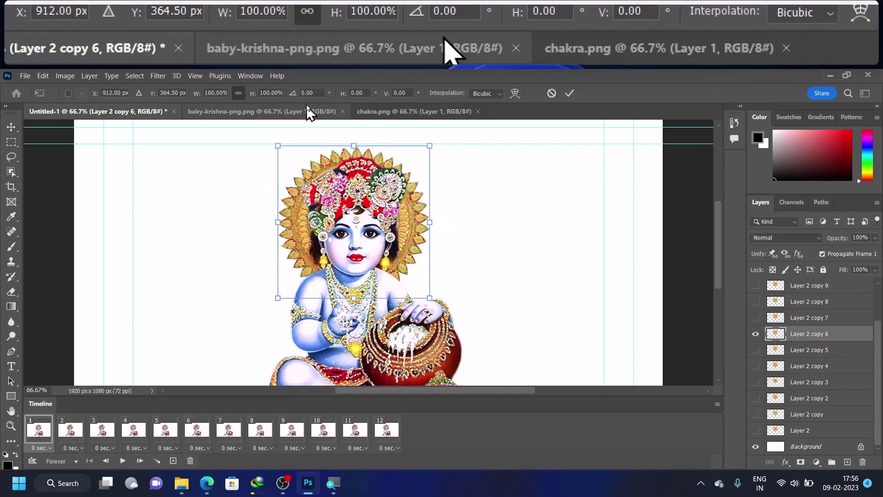
pyautogui.click(308, 93)
pyautogui.write('60')
pyautogui.press('Return')
pyautogui.press('Return')
# - Show only Layer 2 copy 7 and rotate its chakra 105°
pyautogui.click(756, 334)
pyautogui.click(810, 318)
pyautogui.click(756, 317)
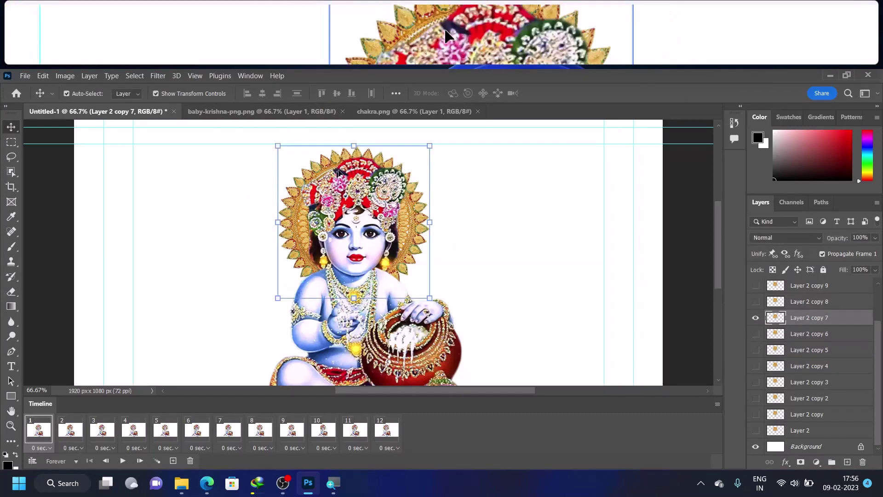
pyautogui.hotkey('ctrl', 't')
pyautogui.click(308, 93)
pyautogui.write('105')
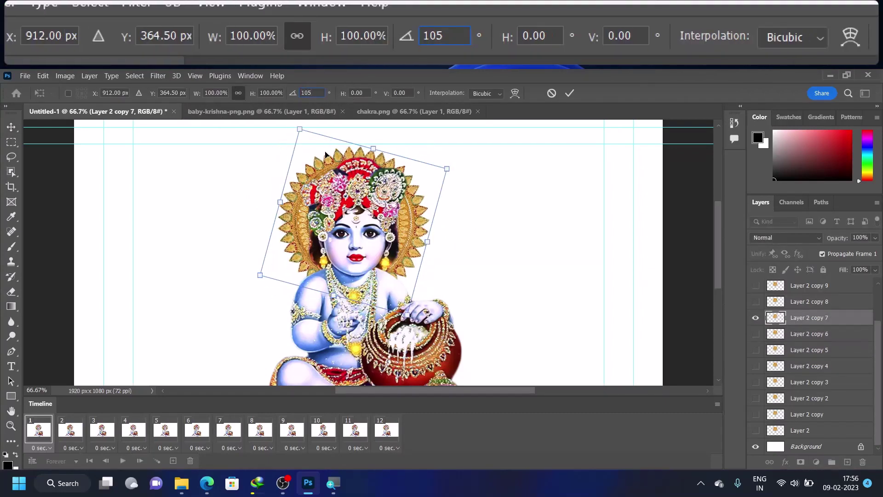
pyautogui.press('Return')
pyautogui.press('Return')
# - Show only Layer 2 copy 8 and rotate its chakra 120°
pyautogui.click(756, 317)
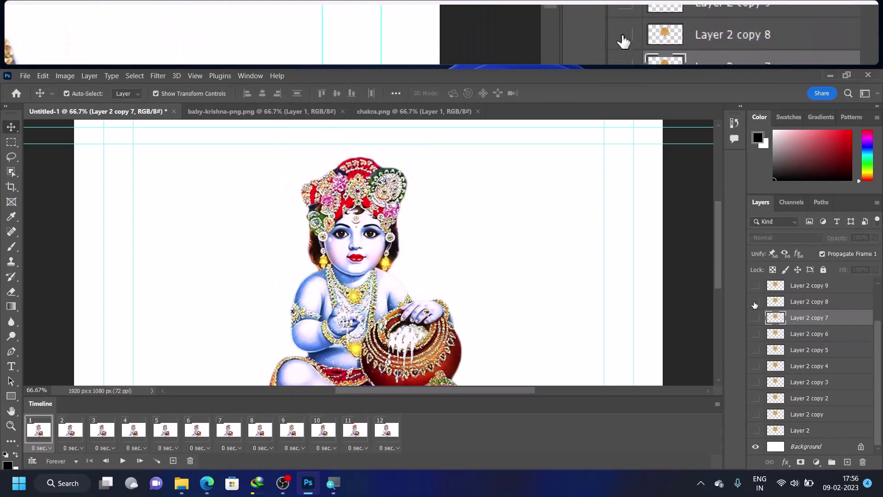
pyautogui.click(756, 301)
pyautogui.click(810, 302)
pyautogui.hotkey('ctrl', 't')
pyautogui.click(307, 93)
pyautogui.write('120')
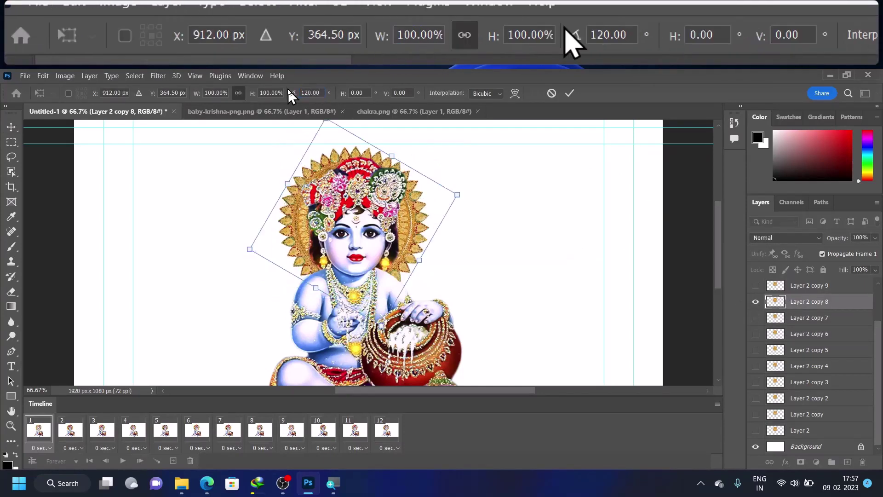
pyautogui.press('Return')
pyautogui.press('Return')
pyautogui.click(756, 301)
# - Show only Layer 2 copy 9 and rotate its chakra 135°
pyautogui.click(756, 285)
pyautogui.click(810, 285)
pyautogui.hotkey('ctrl', 't')
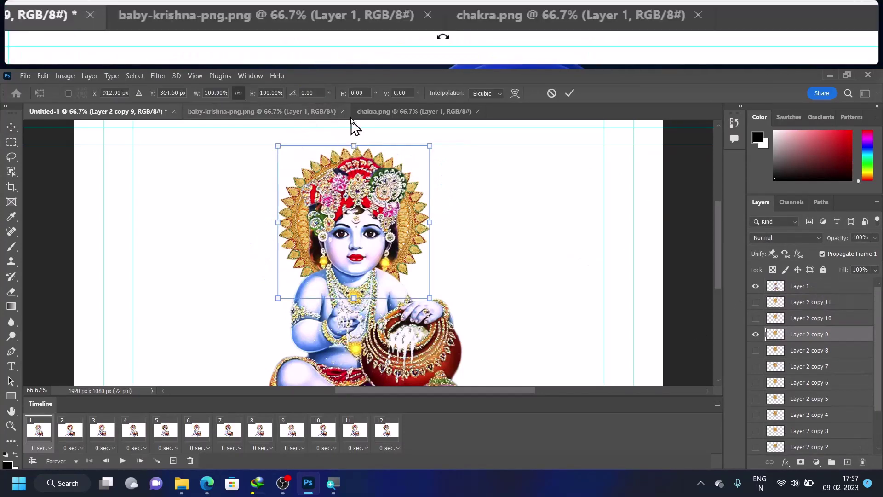
pyautogui.click(307, 93)
pyautogui.write('135')
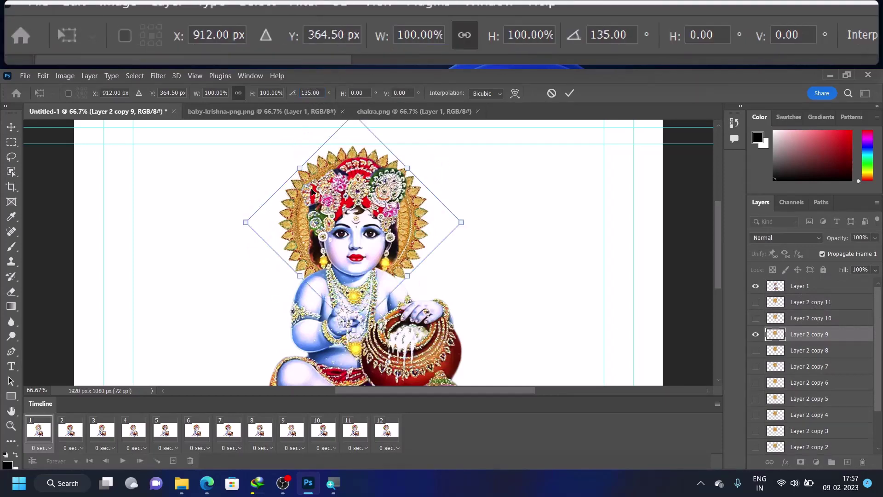
pyautogui.press('Return')
pyautogui.press('Return')
# - Show only Layer 2 copy 10 and rotate its chakra 150°
pyautogui.click(756, 334)
pyautogui.click(756, 318)
pyautogui.click(810, 318)
pyautogui.hotkey('ctrl', 't')
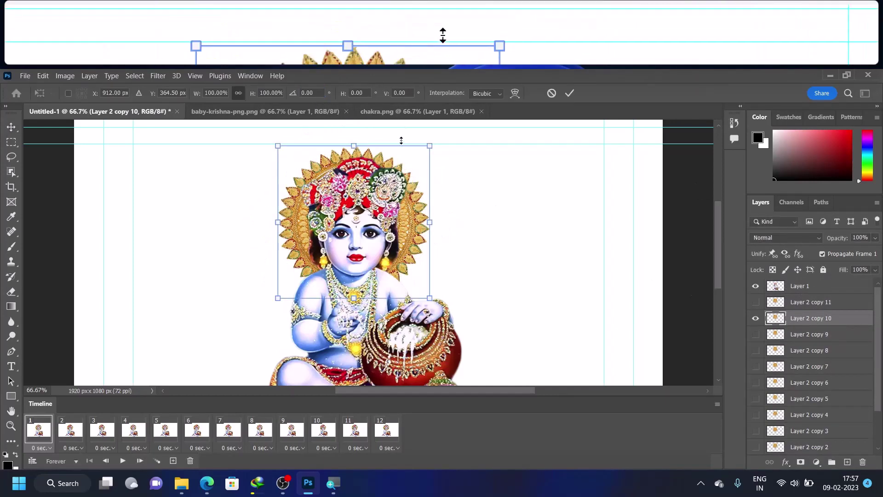
pyautogui.click(308, 93)
pyautogui.write('150')
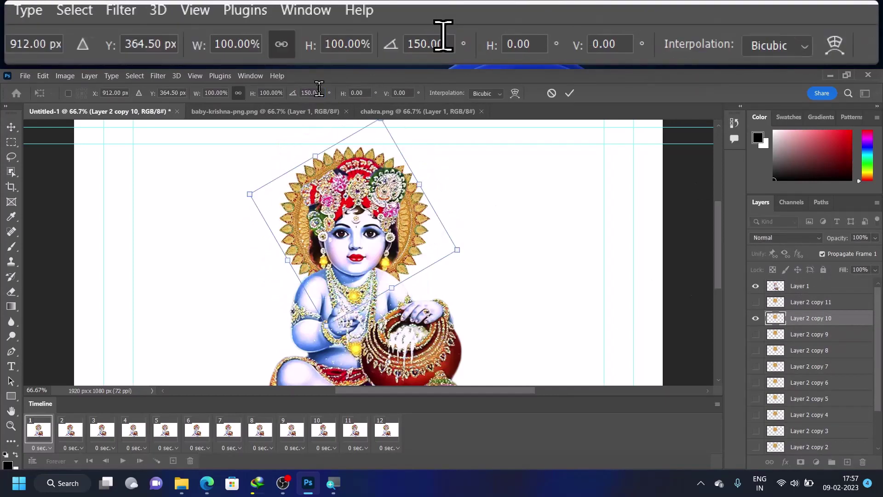
pyautogui.press('Return')
pyautogui.press('Return')
# - Show only Layer 2 copy 11 and rotate its chakra 165°
pyautogui.click(755, 318)
pyautogui.click(756, 302)
pyautogui.click(810, 302)
pyautogui.hotkey('ctrl', 't')
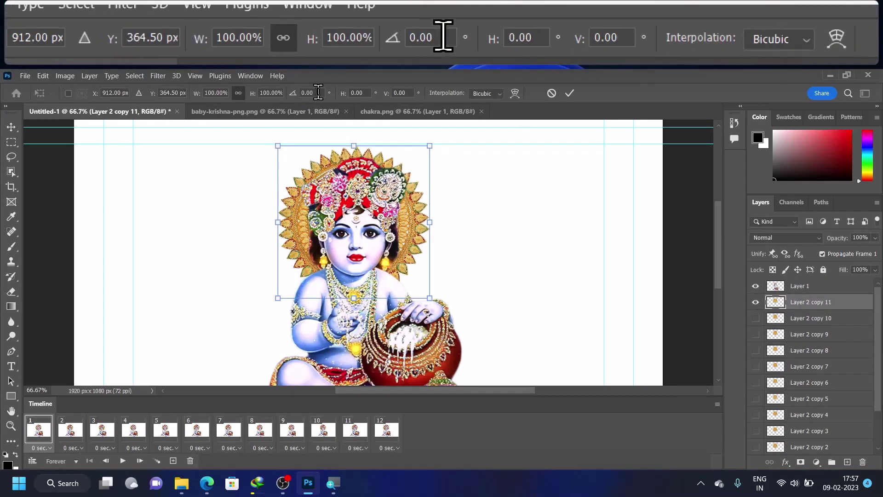
pyautogui.write('165')
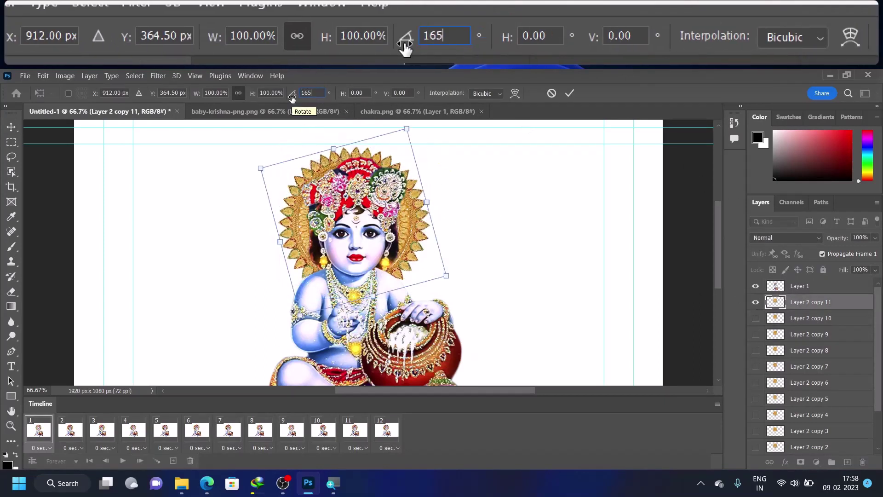
pyautogui.press('Escape')
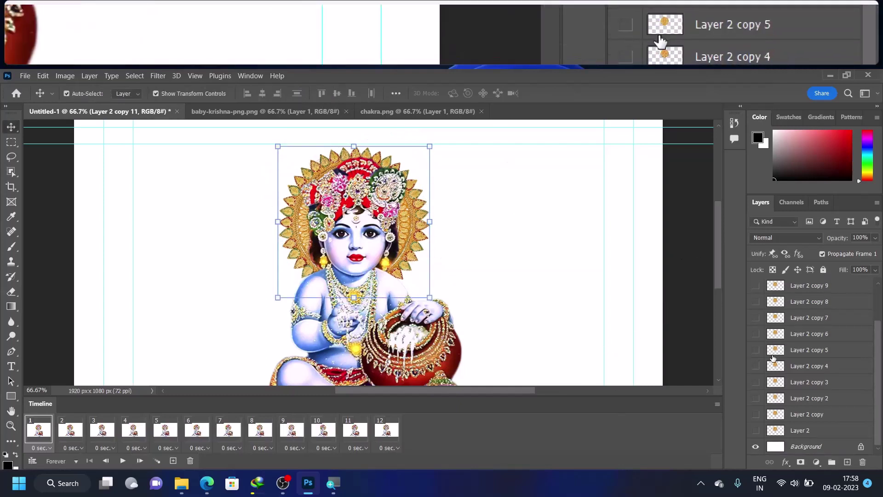
# - Set halo visibility for frames 1–3, showing Layer 2 copy 11 then copy 10
pyautogui.click(756, 302)
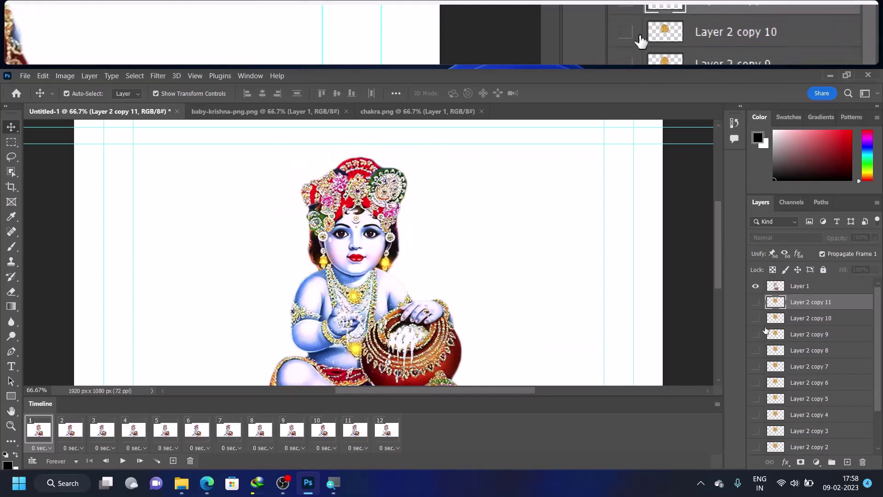
pyautogui.scroll(-2, 777, 359)
pyautogui.click(756, 302)
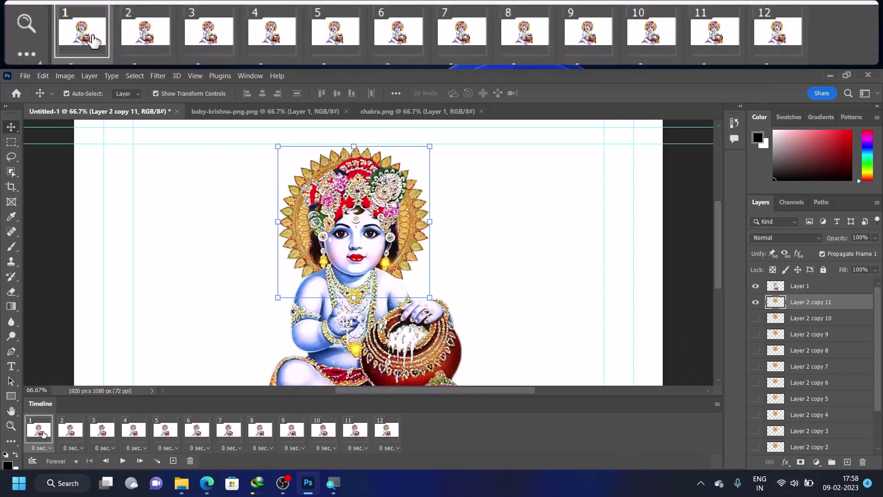
pyautogui.click(70, 432)
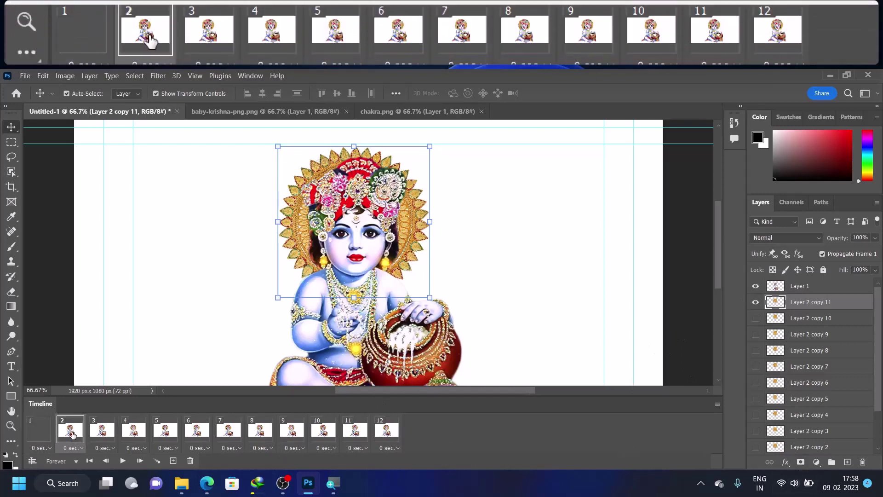
pyautogui.click(756, 301)
pyautogui.click(756, 318)
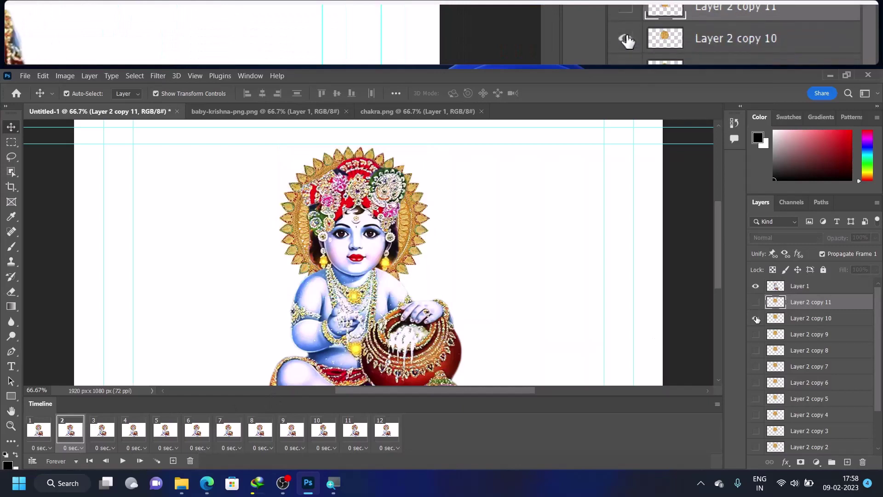
pyautogui.click(109, 436)
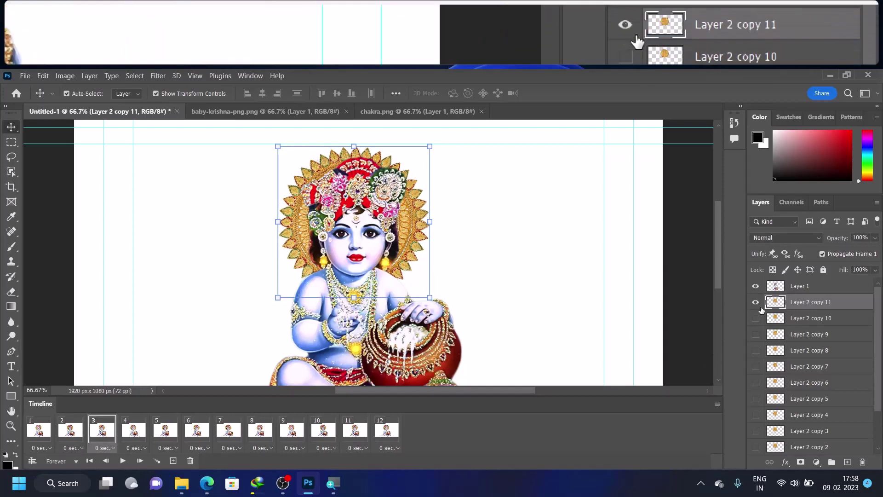
pyautogui.click(756, 303)
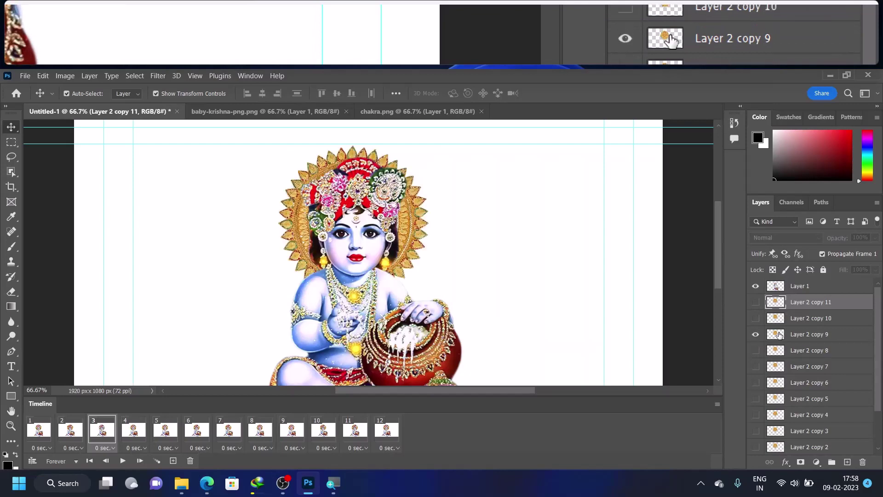
# - For frames 4–9, hide the previous halo copy and show each frame's own rotated copy
pyautogui.click(133, 430)
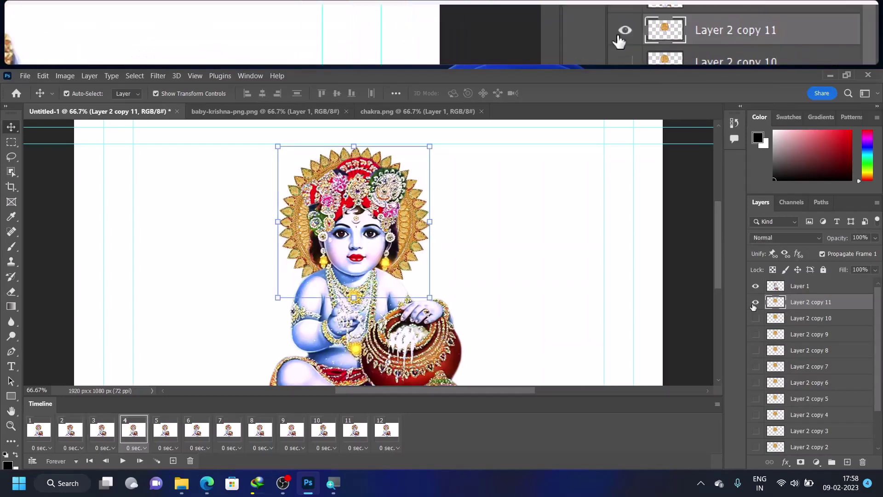
pyautogui.click(756, 302)
pyautogui.click(756, 350)
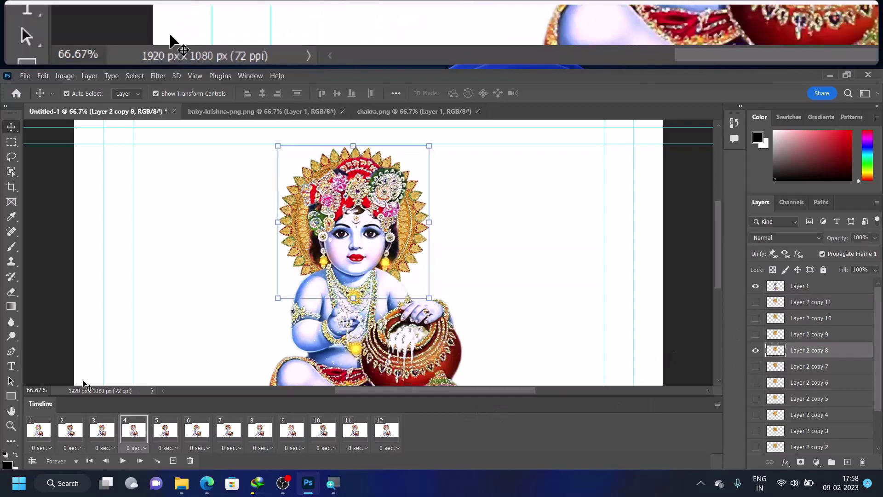
pyautogui.click(165, 430)
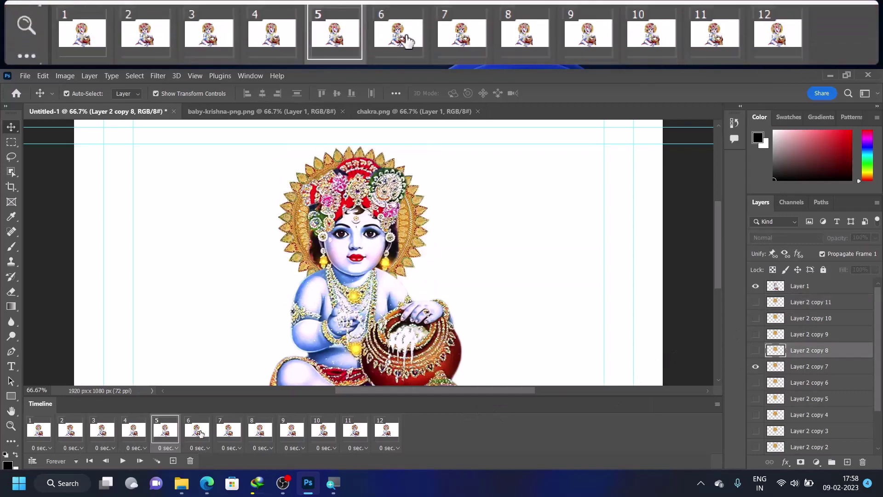
pyautogui.click(197, 430)
pyautogui.click(756, 302)
pyautogui.click(228, 430)
pyautogui.click(756, 399)
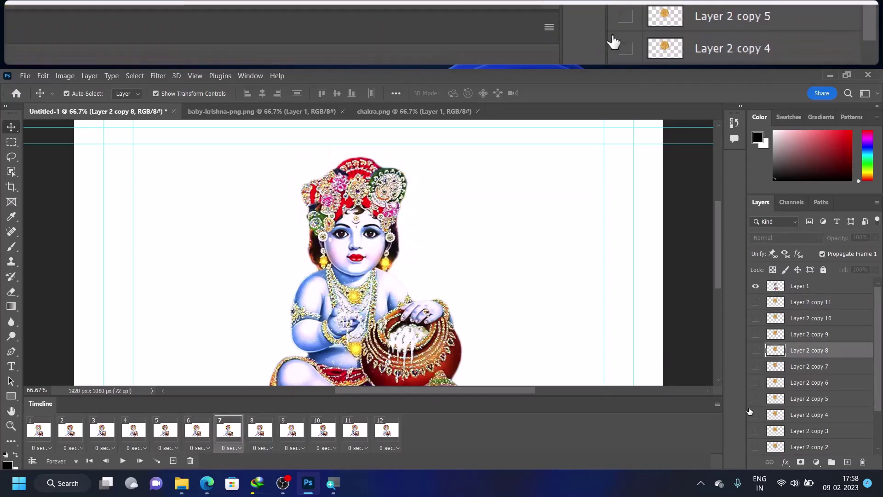
pyautogui.click(260, 430)
pyautogui.click(756, 302)
pyautogui.click(292, 430)
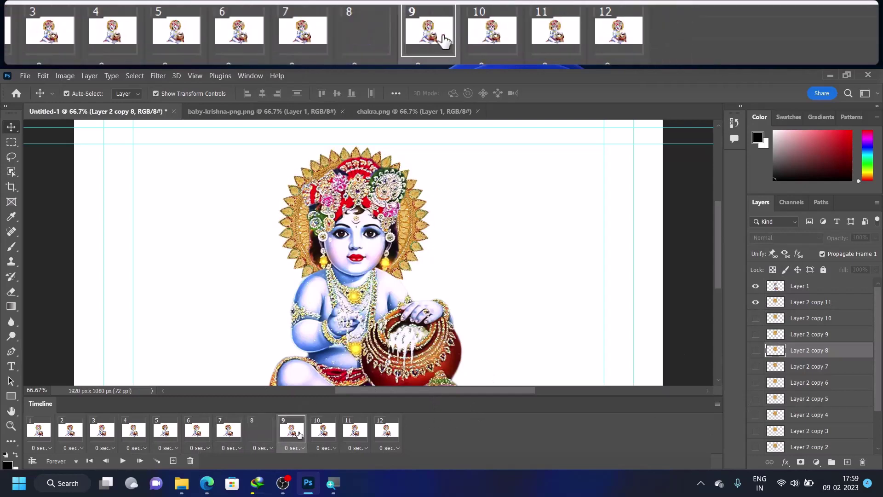
pyautogui.click(756, 302)
# - Give frames 10–12 each their own rotated Layer 2 halo copy
pyautogui.click(756, 431)
pyautogui.click(323, 431)
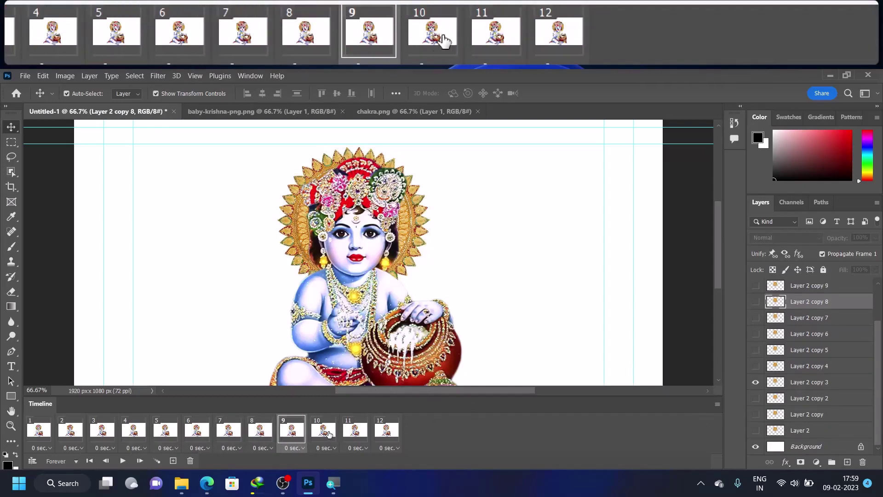
pyautogui.scroll(-1, 791, 359)
pyautogui.click(756, 430)
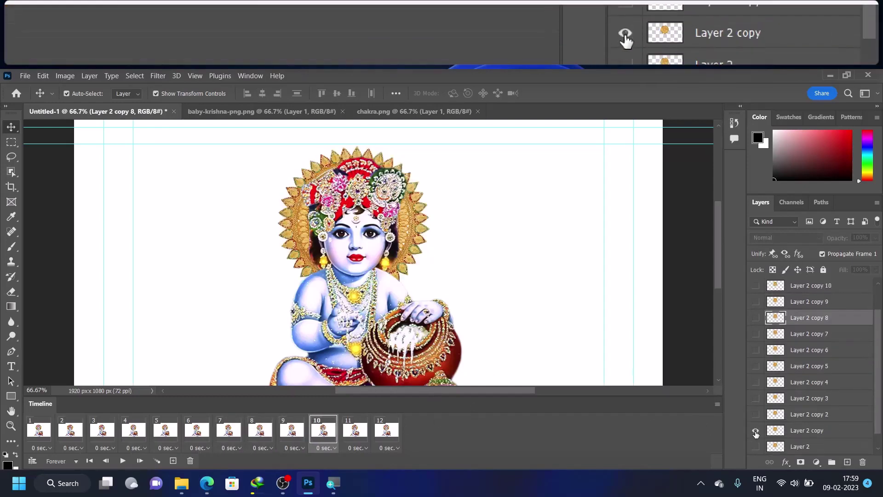
pyautogui.click(355, 430)
pyautogui.scroll(1, 782, 350)
pyautogui.click(756, 302)
pyautogui.scroll(-2, 791, 368)
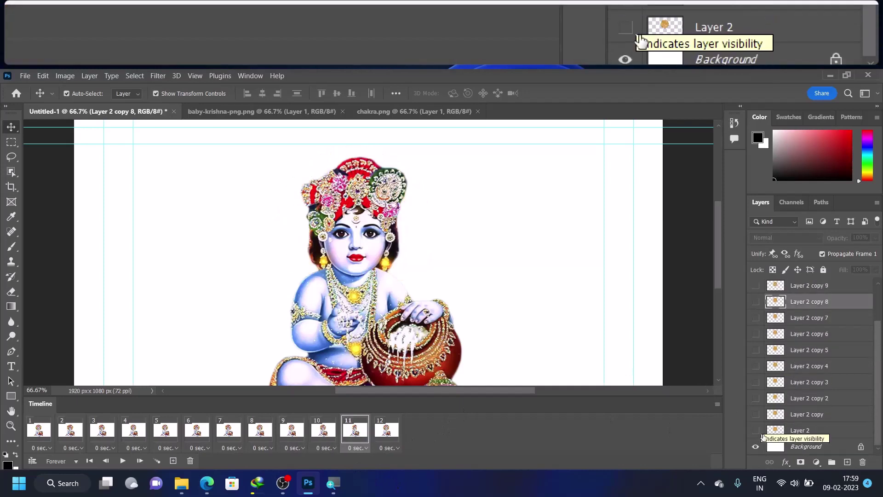
pyautogui.click(756, 431)
pyautogui.click(387, 431)
pyautogui.scroll(2, 817, 404)
pyautogui.scroll(1, 815, 404)
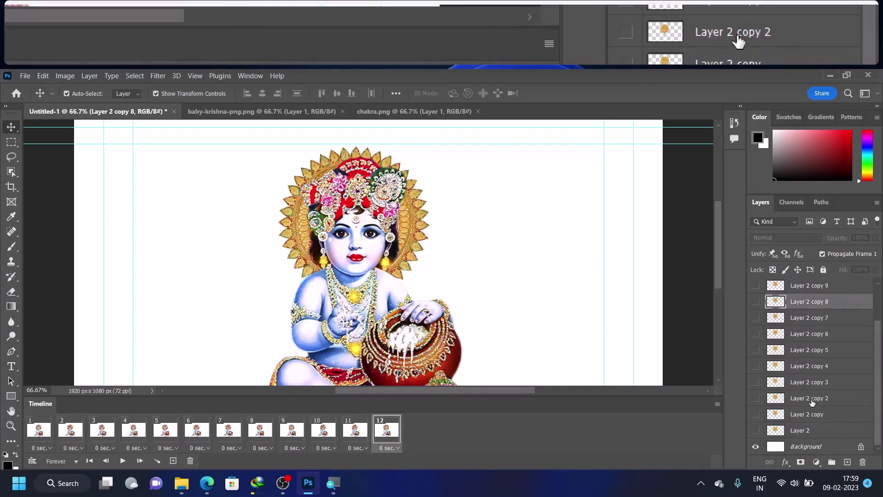
pyautogui.scroll(1, 810, 402)
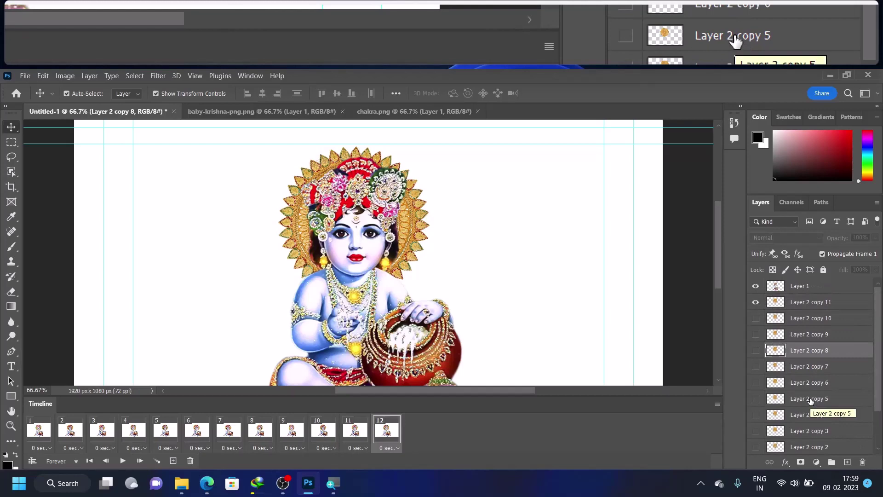
pyautogui.scroll(-1, 325, 381)
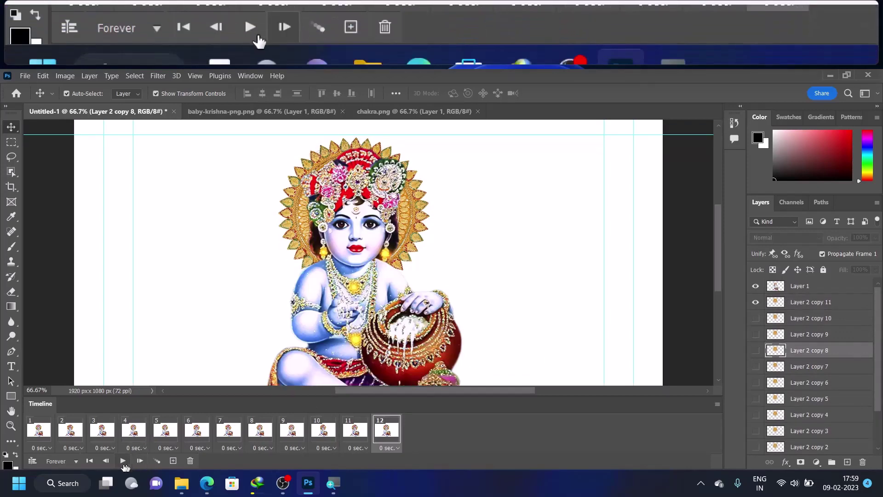
# - Preview the animation, check frames 8–12, and hide the extra Layer 2 copy halo
pyautogui.click(123, 461)
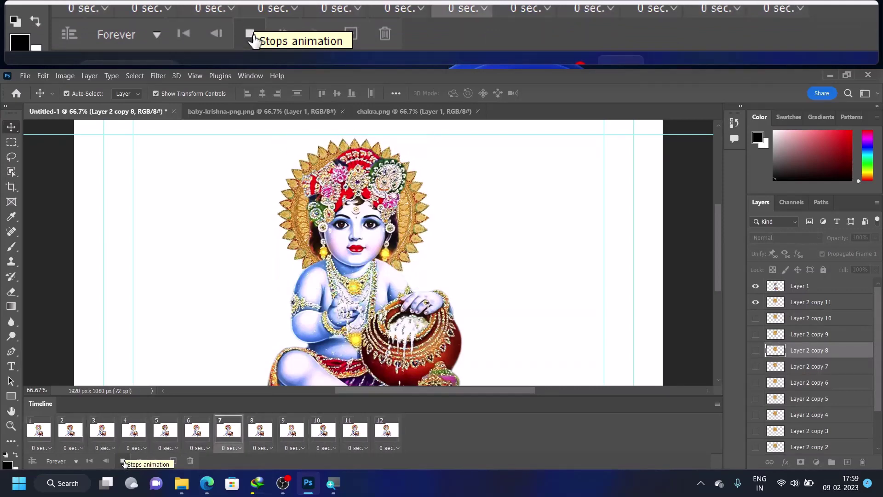
pyautogui.click(122, 461)
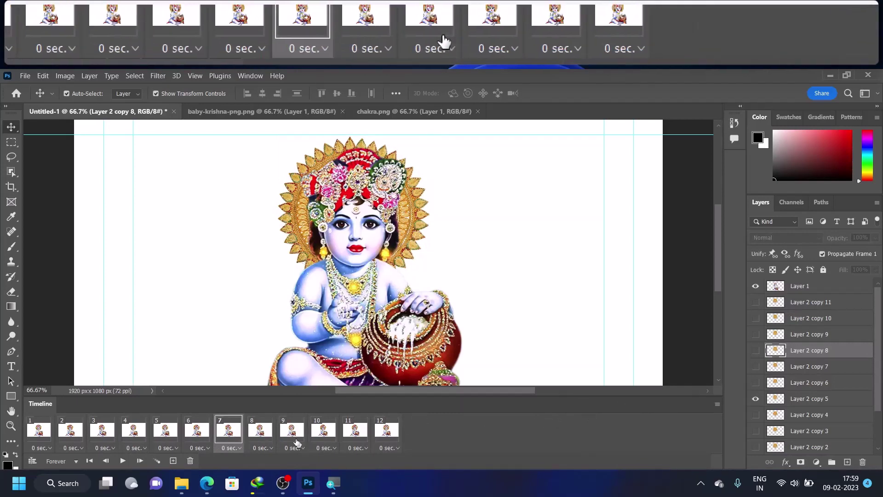
pyautogui.click(268, 429)
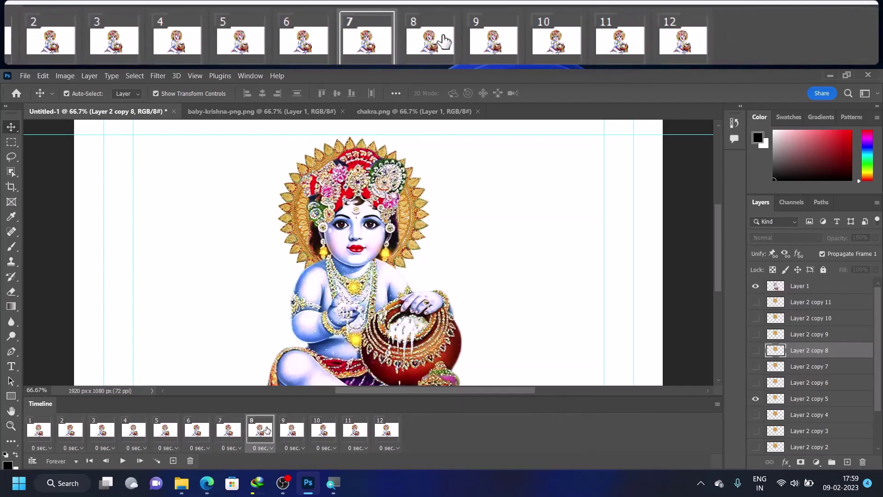
pyautogui.click(297, 431)
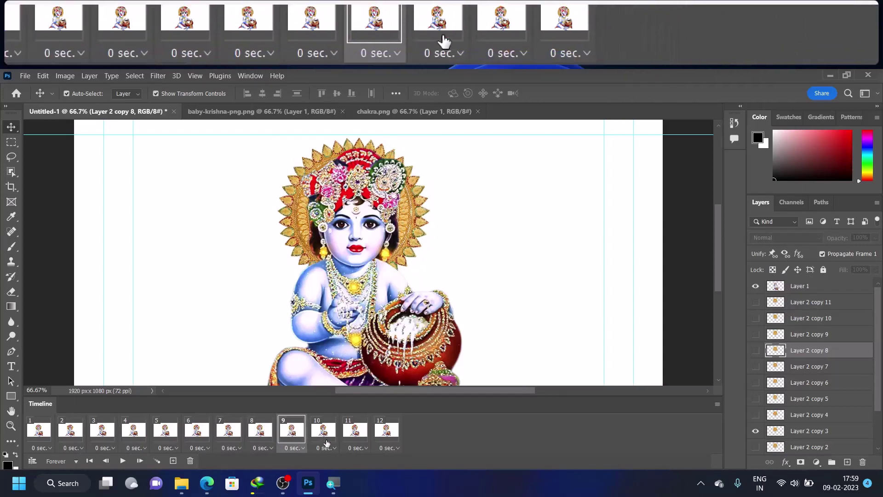
pyautogui.click(323, 431)
pyautogui.scroll(-2, 862, 428)
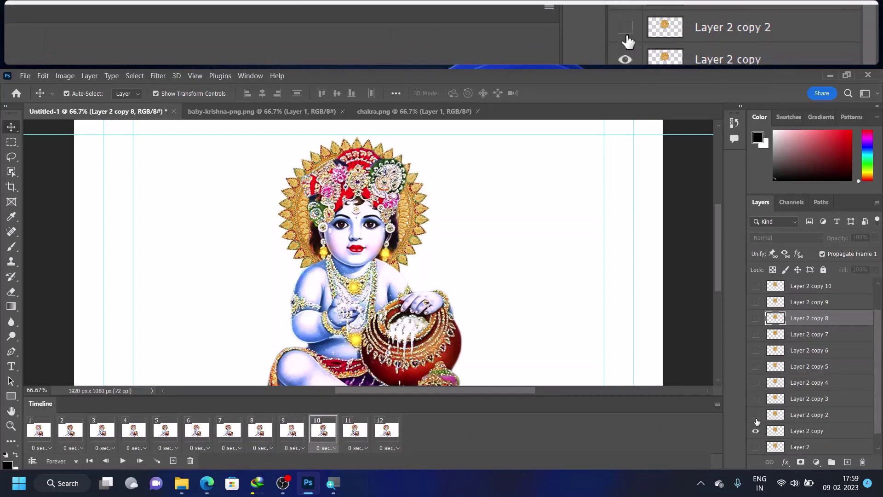
pyautogui.click(756, 432)
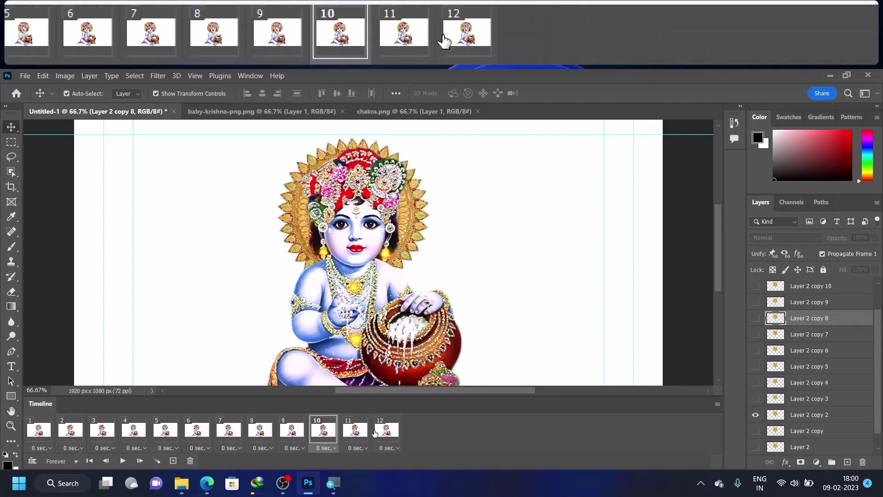
pyautogui.click(357, 433)
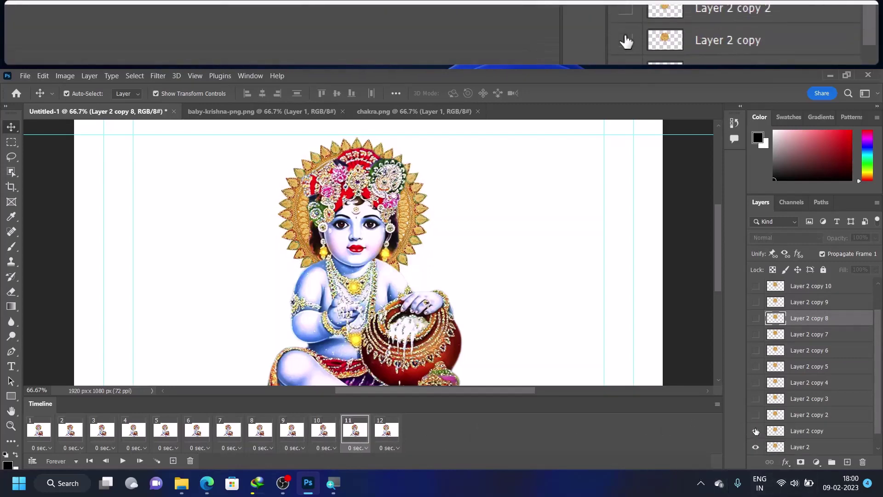
pyautogui.click(387, 430)
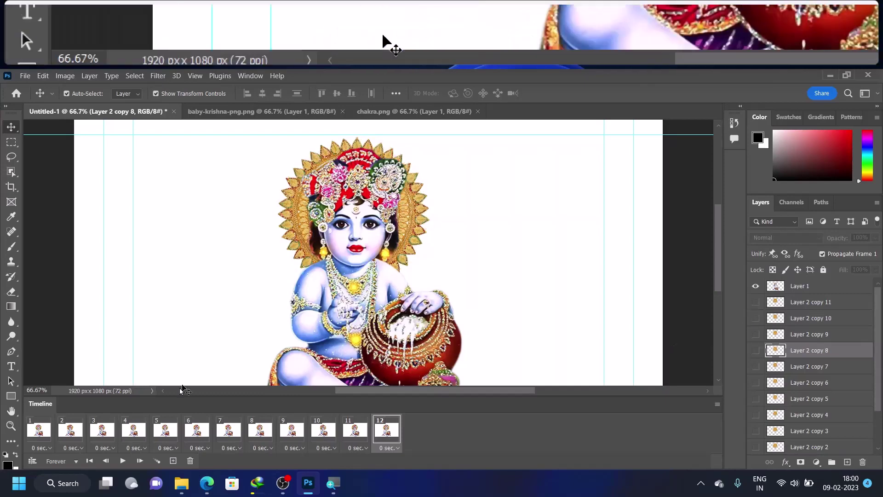
# - Replay the looping halo animation to check it, then stop on frame 10
pyautogui.click(123, 463)
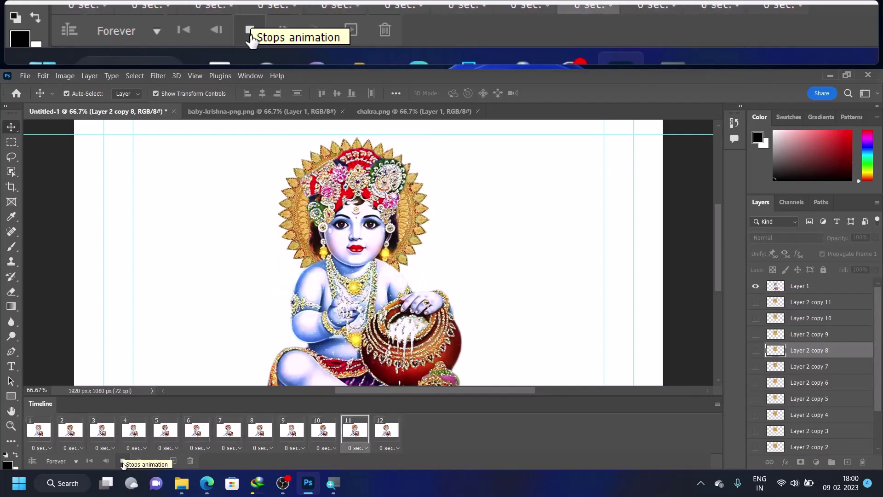
pyautogui.click(123, 462)
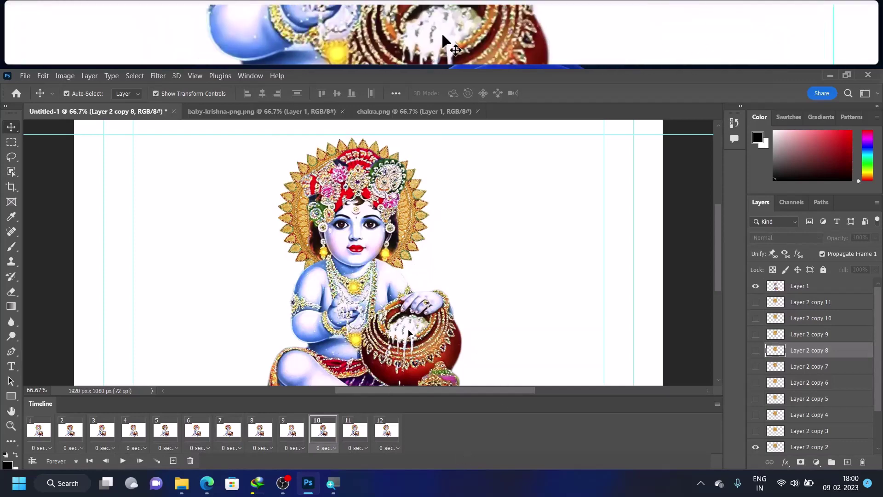
pyautogui.scroll(-2, 842, 346)
pyautogui.scroll(-2, 847, 346)
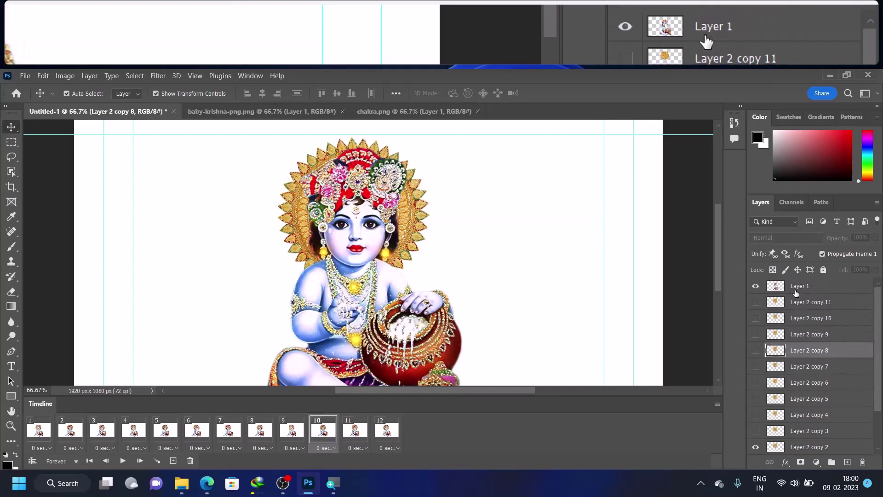
pyautogui.scroll(-1, 796, 322)
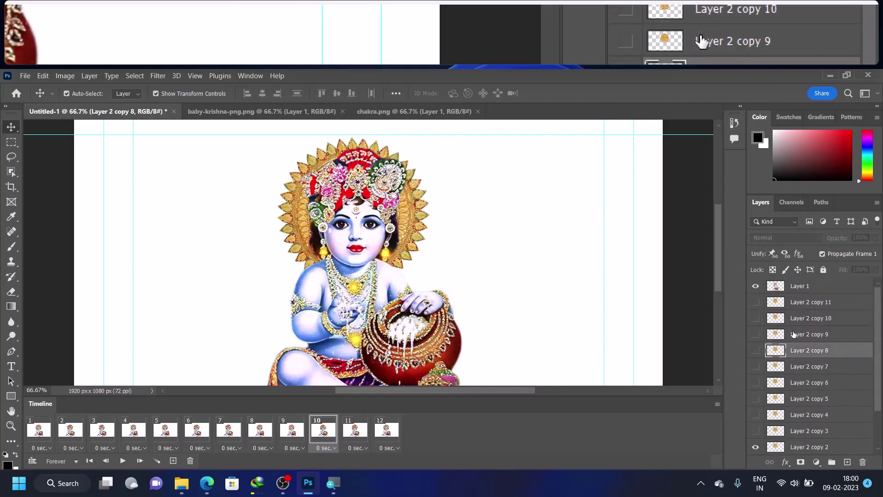
# - Create Group 1 above the halo copies and move Layer 2 through copy 11 into it
pyautogui.click(833, 462)
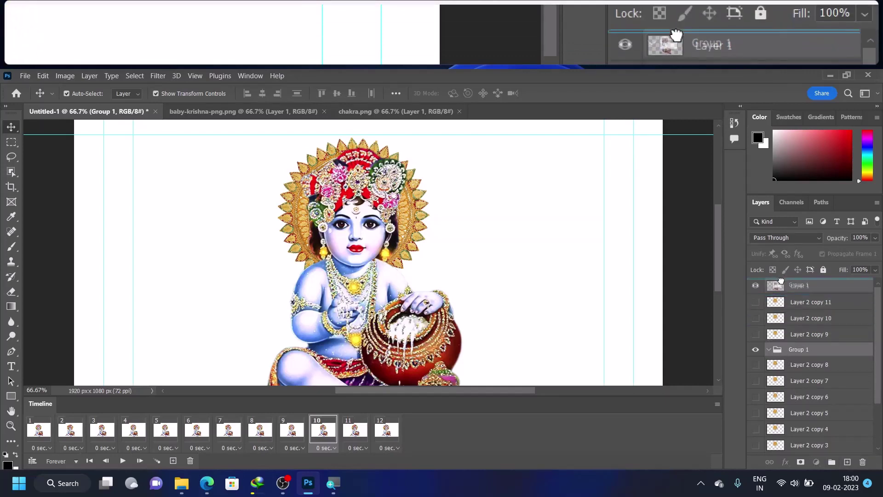
pyautogui.moveTo(781, 280); pyautogui.dragTo(781, 282)
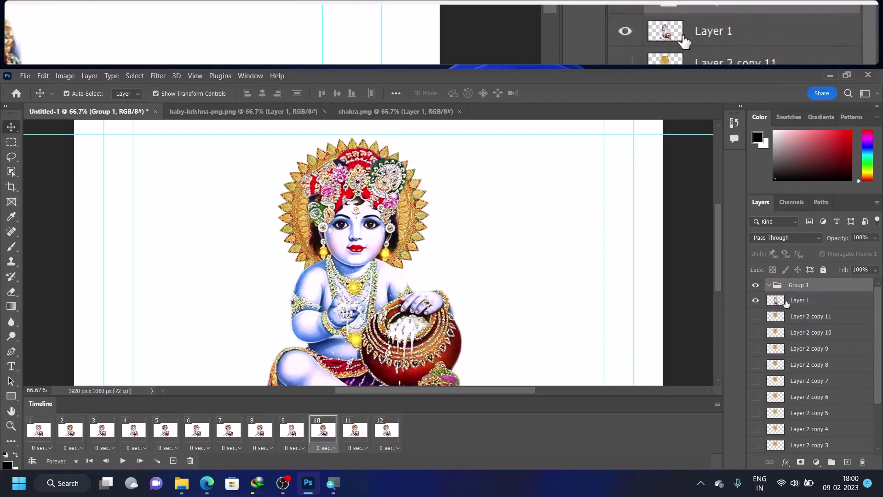
pyautogui.moveTo(779, 290)
pyautogui.mouseDown()
pyautogui.moveTo(789, 327)
pyautogui.moveTo(785, 308)
pyautogui.mouseUp()
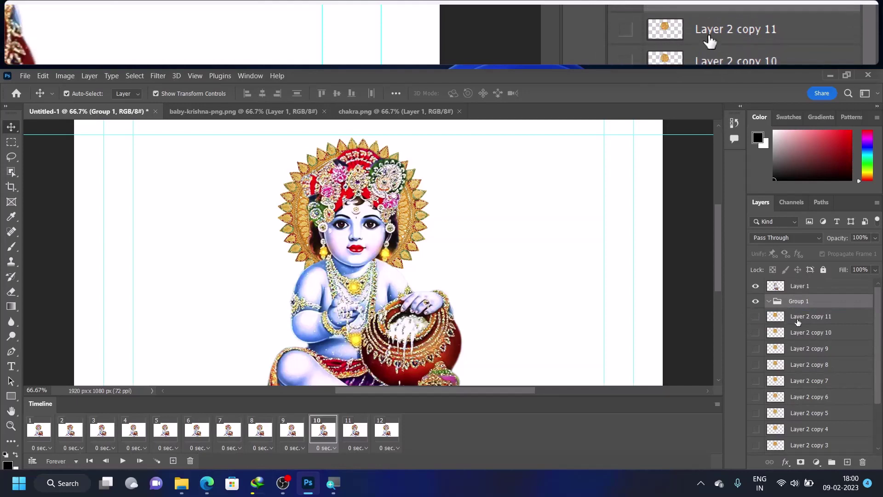
pyautogui.click(798, 317)
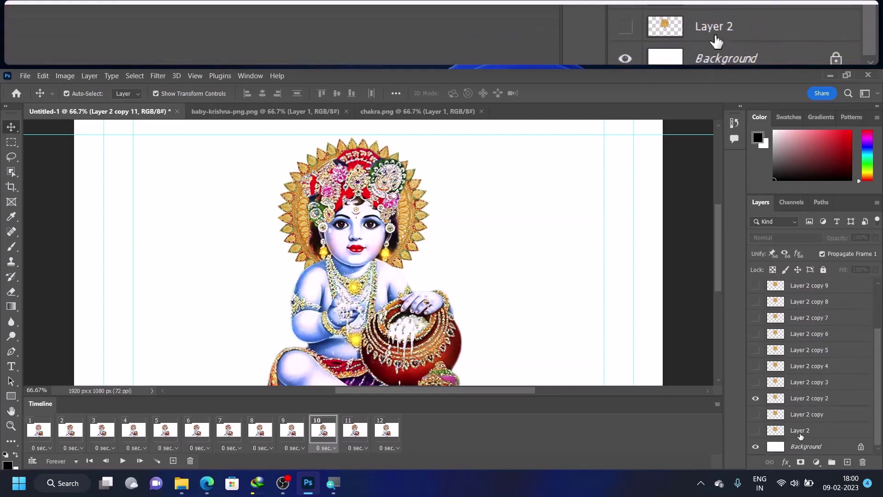
pyautogui.keyDown('shift'); pyautogui.click(801, 433); pyautogui.keyUp('shift')
pyautogui.scroll(3, 801, 368)
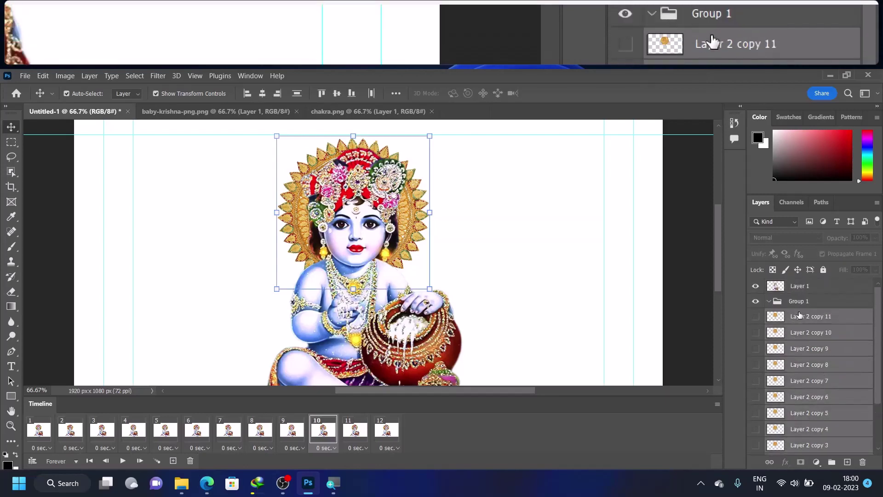
pyautogui.moveTo(804, 320); pyautogui.dragTo(793, 305)
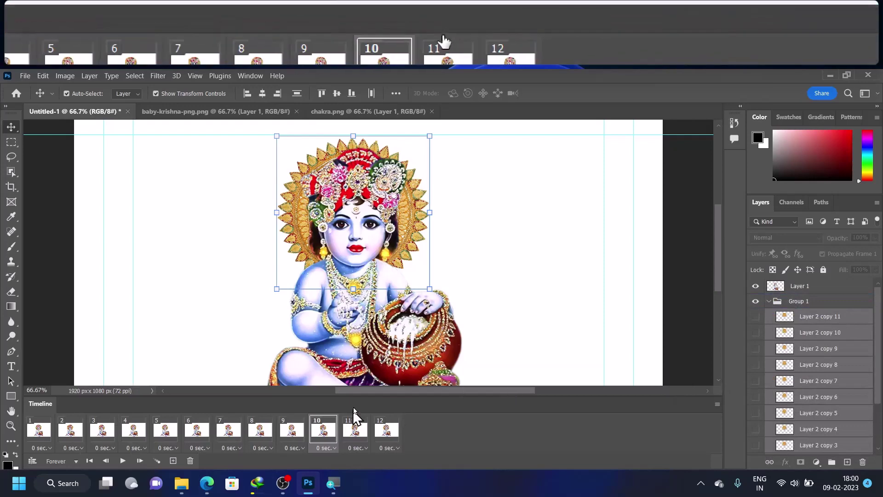
# - Preview the animation, then collapse Group 1 in the Layers panel
pyautogui.click(122, 461)
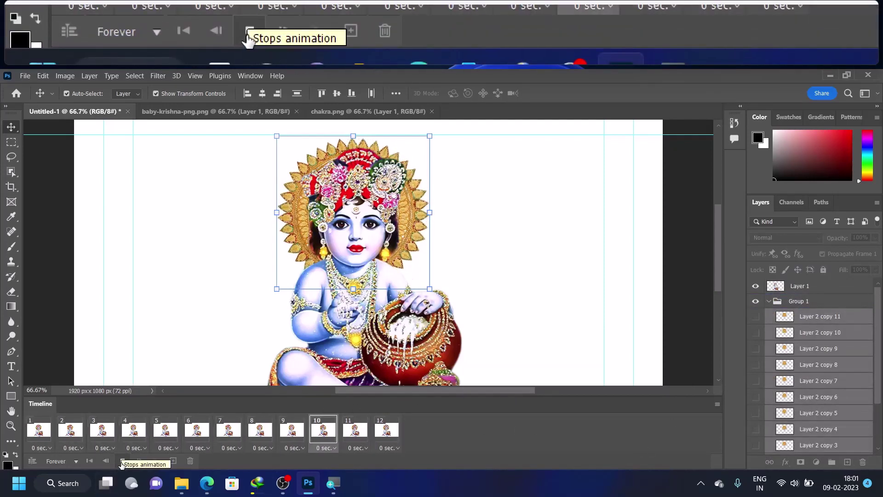
pyautogui.click(121, 462)
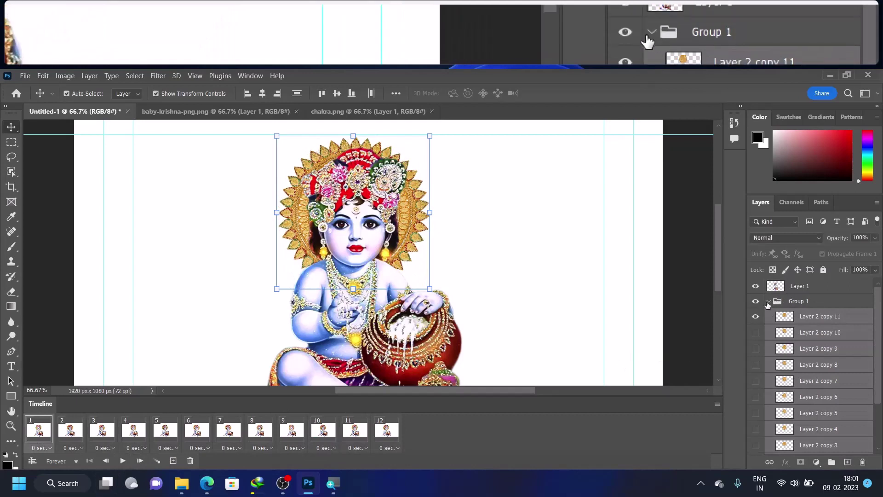
pyautogui.click(769, 300)
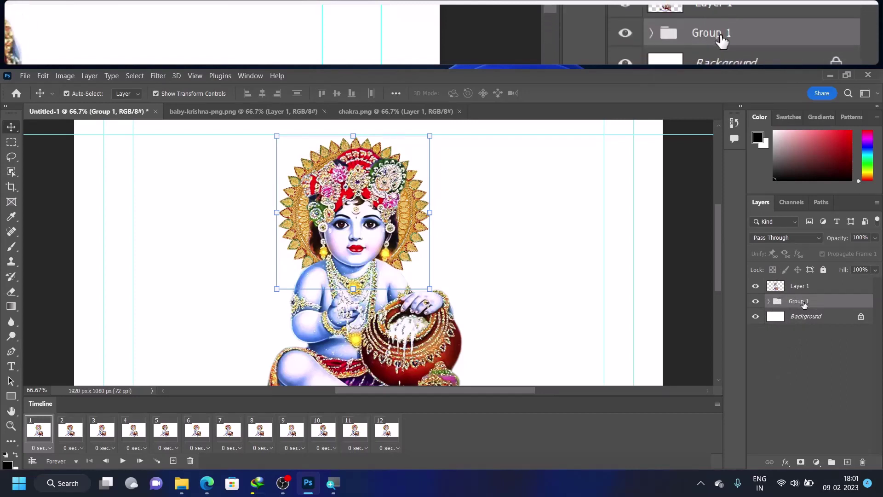
# - Rename Group 1 to 'Chakras'
pyautogui.press('2')
pyautogui.press('2')
pyautogui.doubleClick(805, 302)
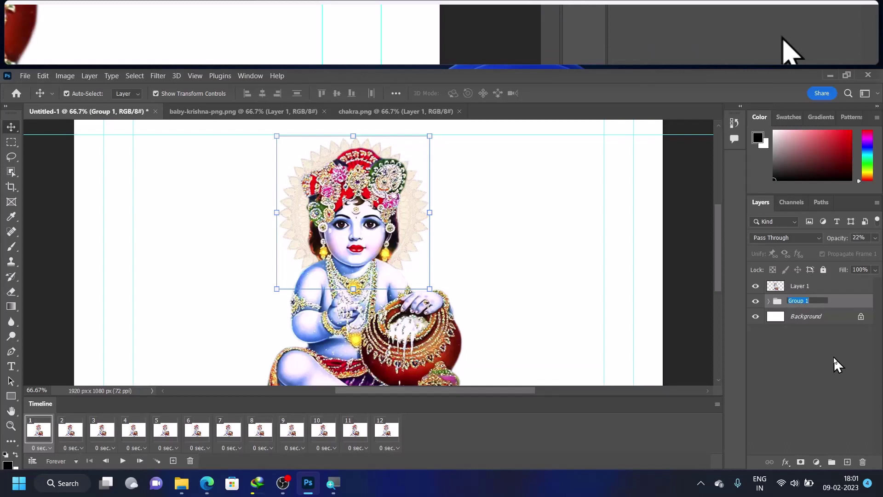
pyautogui.write('C')
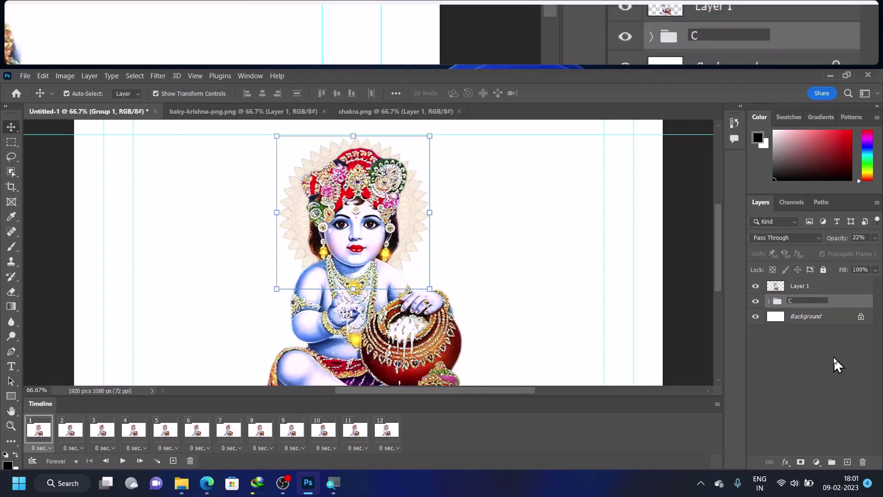
pyautogui.write('hakra')
pyautogui.write('s')
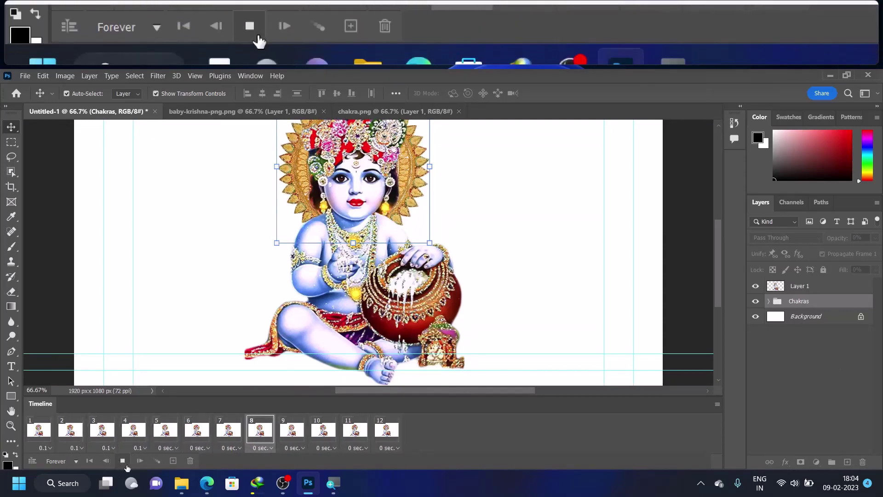
# - Stop the preview and select frame 1 with the Krishna layer selected
pyautogui.click(123, 460)
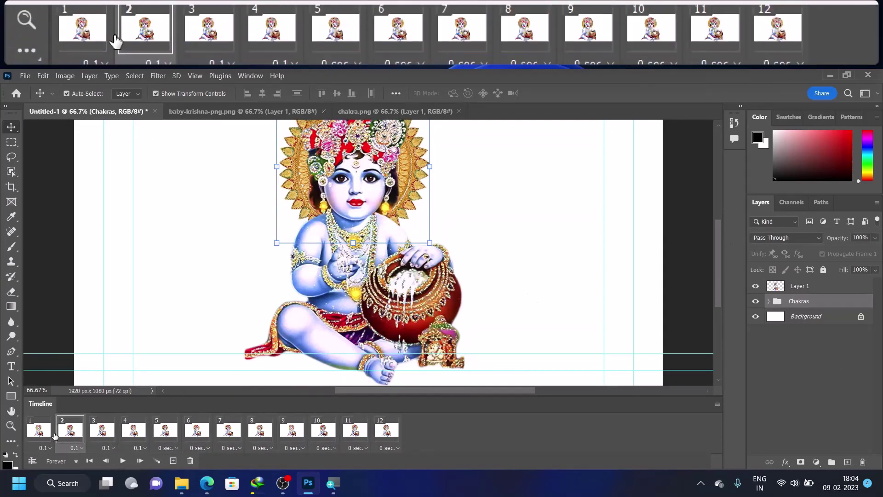
pyautogui.click(39, 430)
pyautogui.click(824, 286)
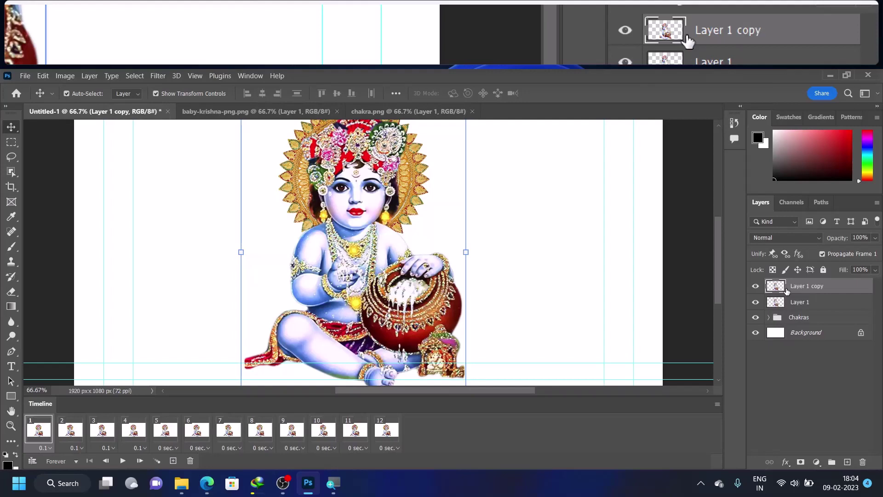
# - On frame 2, hide Layer 1 and darken Layer 1 copy's midtones with Curves (141→121)
pyautogui.click(70, 430)
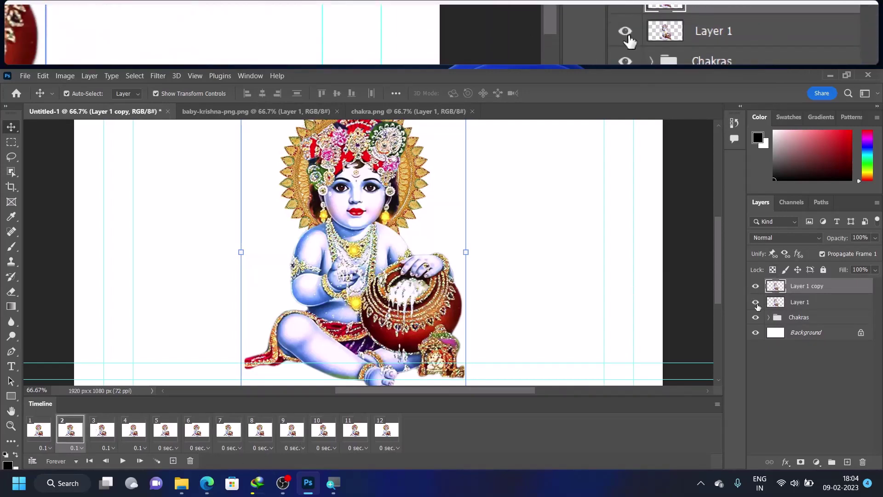
pyautogui.click(756, 303)
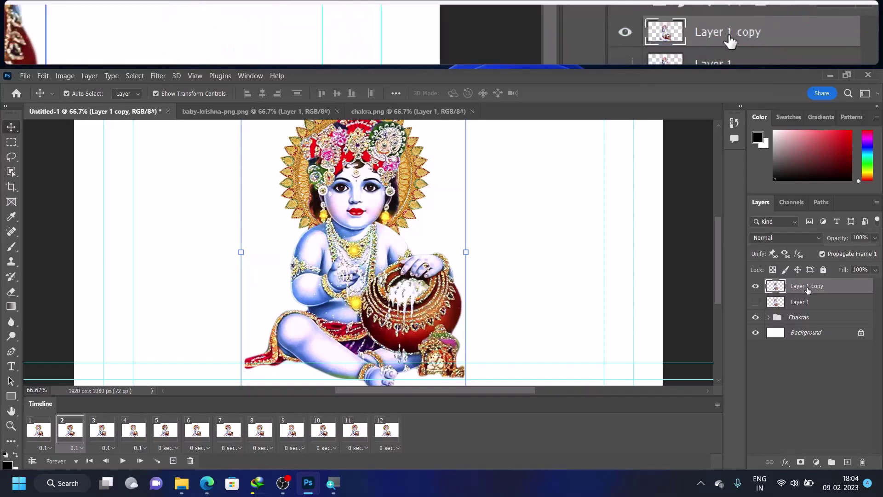
pyautogui.hotkey('ctrl', 'm')
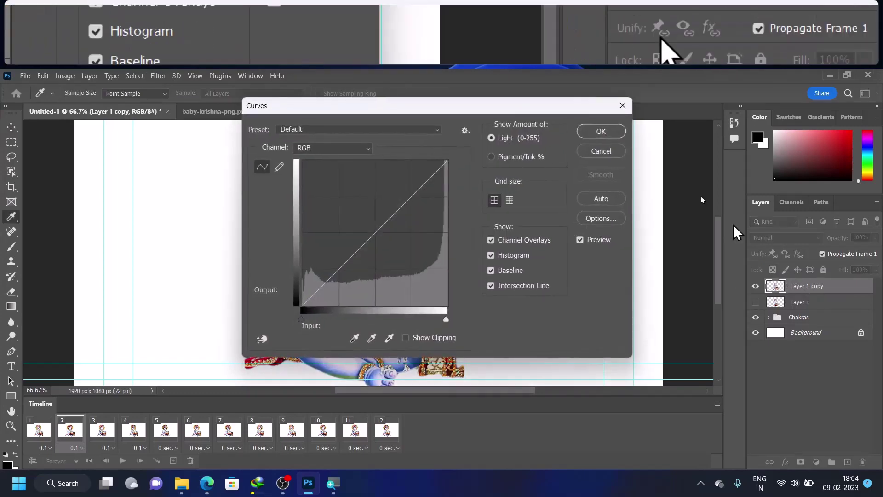
pyautogui.moveTo(451, 112); pyautogui.dragTo(678, 97)
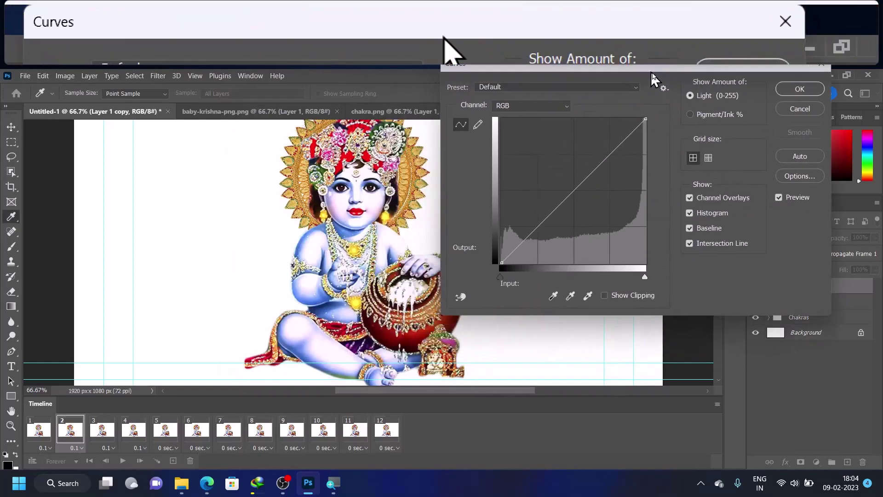
pyautogui.click(606, 220)
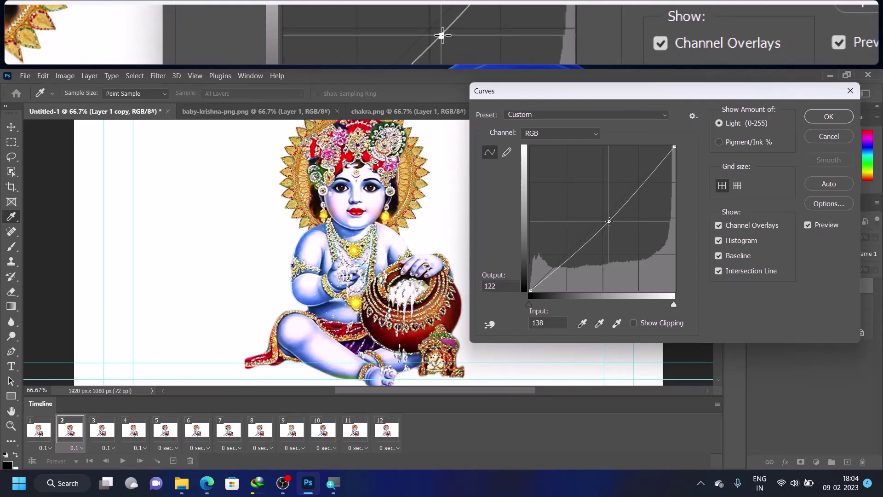
pyautogui.moveTo(610, 223); pyautogui.dragTo(611, 221)
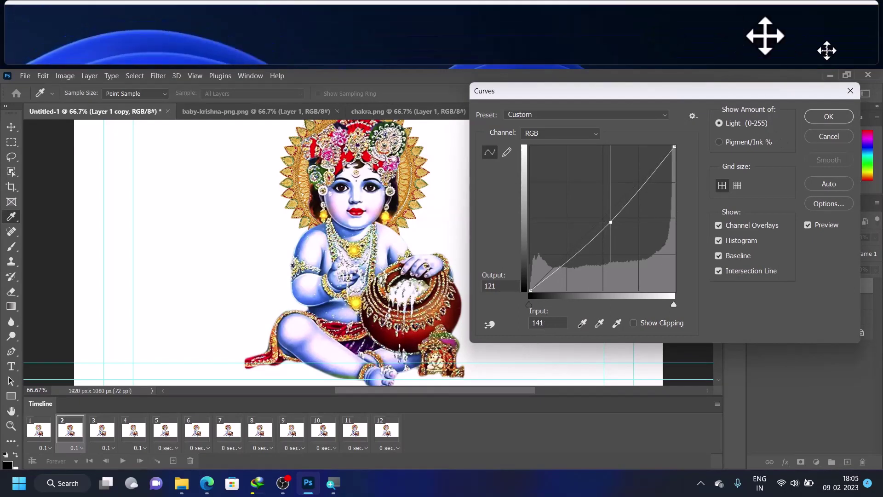
pyautogui.click(830, 116)
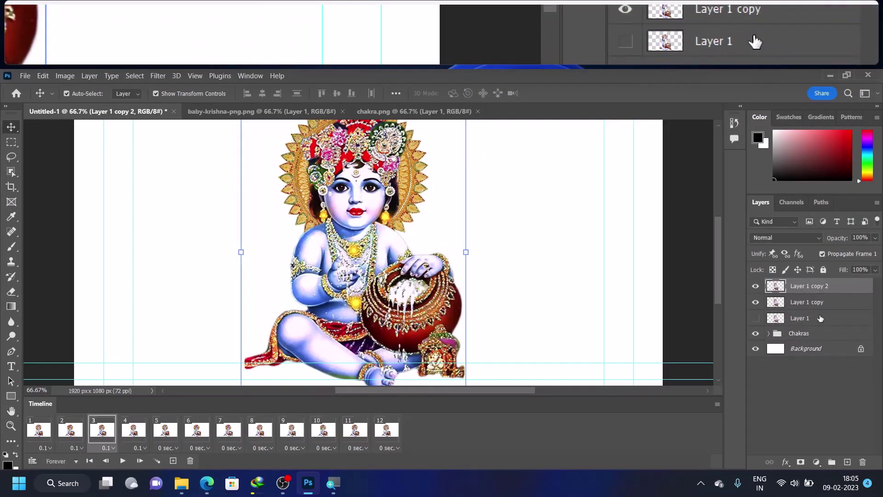
# - Duplicate Krishna up to Layer 1 copy 11, hide the copies, and show Layer 1 on frame 2
pyautogui.hotkey('ctrl', 'j')
pyautogui.hotkey('ctrl', 'j')
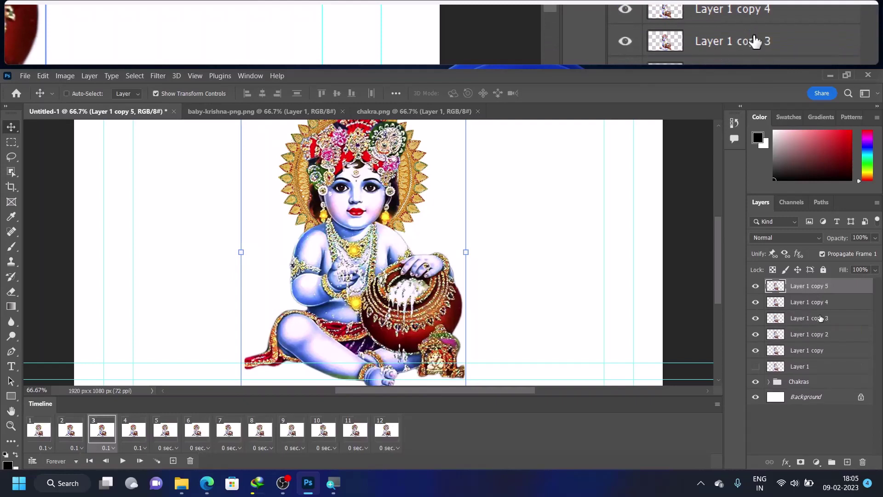
pyautogui.hotkey('ctrl', 'j')
pyautogui.hotkey('ctrl', 'j')
pyautogui.hotkey('ctrl', 'j')
pyautogui.click(756, 286)
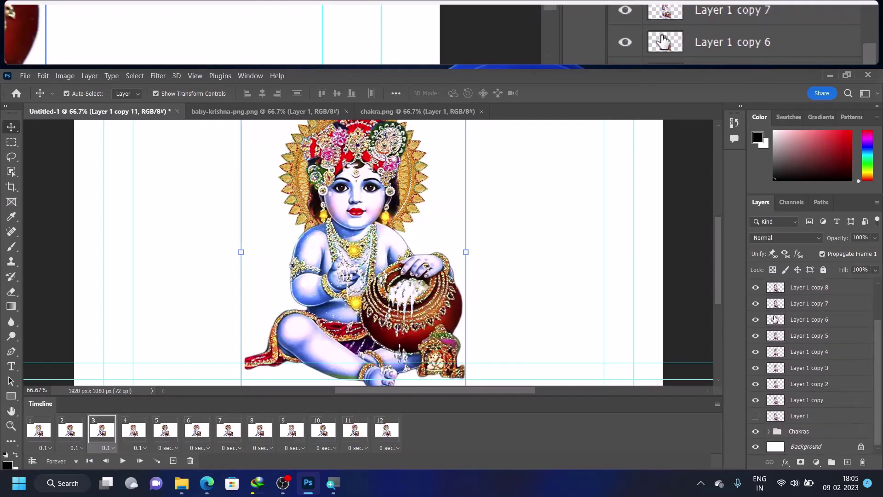
pyautogui.moveTo(756, 367); pyautogui.dragTo(763, 434)
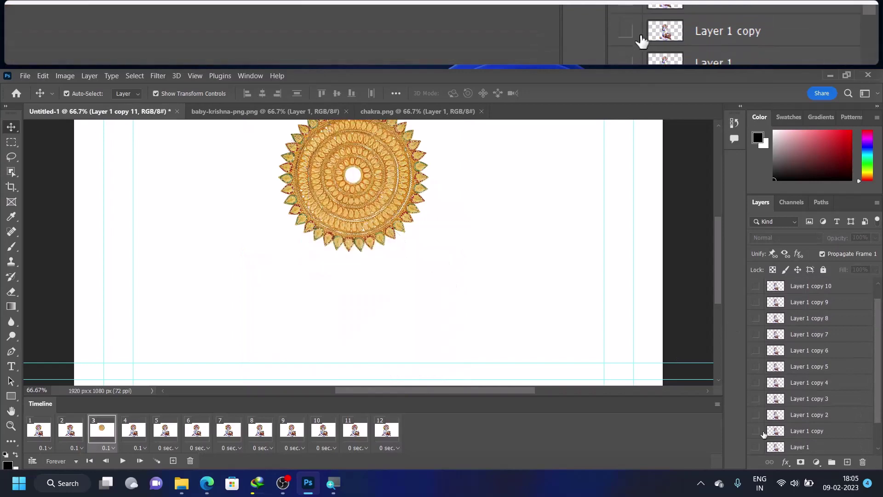
pyautogui.click(757, 431)
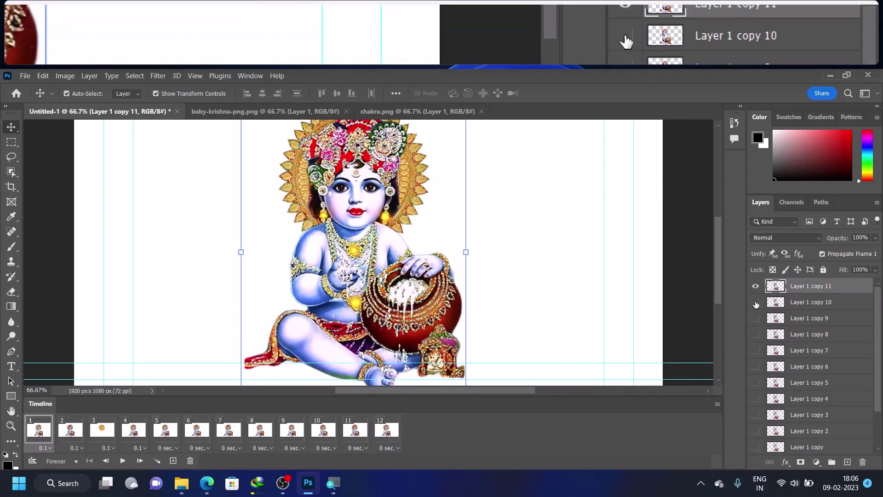
pyautogui.click(756, 286)
pyautogui.scroll(-2, 805, 432)
pyautogui.click(755, 418)
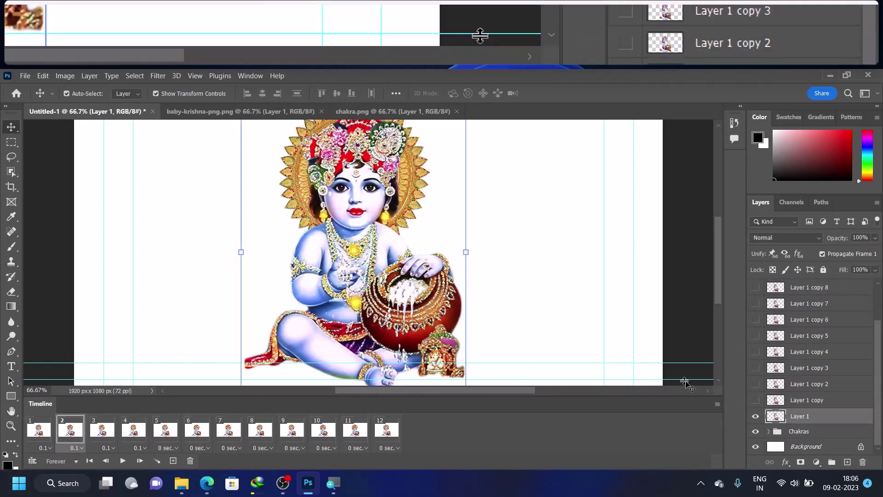
# - For frames 3–8, hide the previous Krishna layer and show each frame's own copy
pyautogui.click(102, 429)
pyautogui.click(756, 416)
pyautogui.click(756, 383)
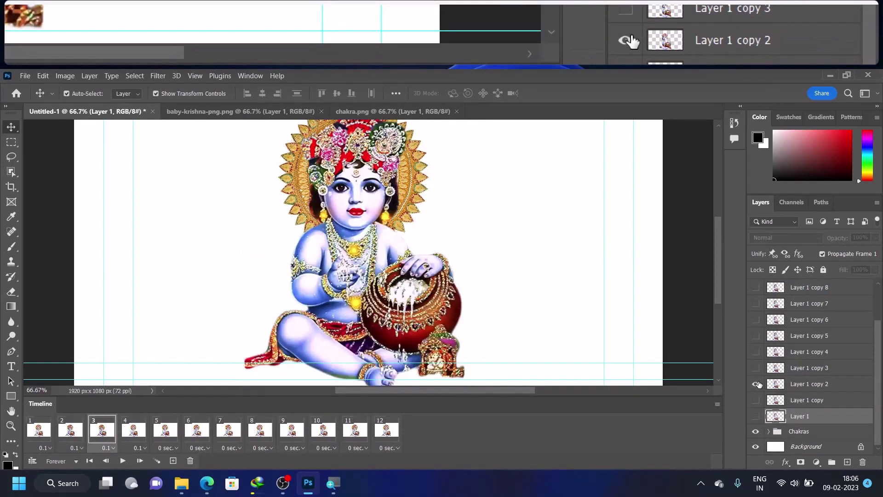
pyautogui.click(133, 430)
pyautogui.click(756, 384)
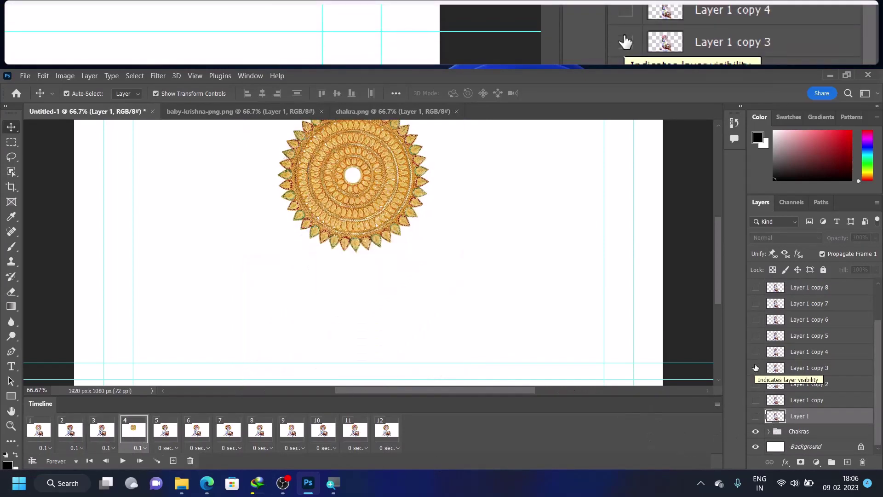
pyautogui.click(756, 368)
pyautogui.click(197, 429)
pyautogui.click(756, 415)
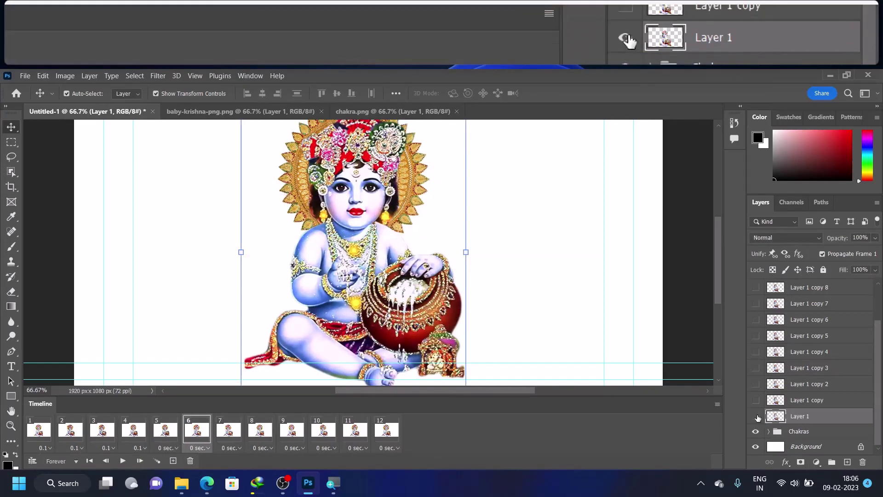
pyautogui.click(228, 429)
pyautogui.click(755, 416)
pyautogui.click(260, 430)
pyautogui.click(756, 416)
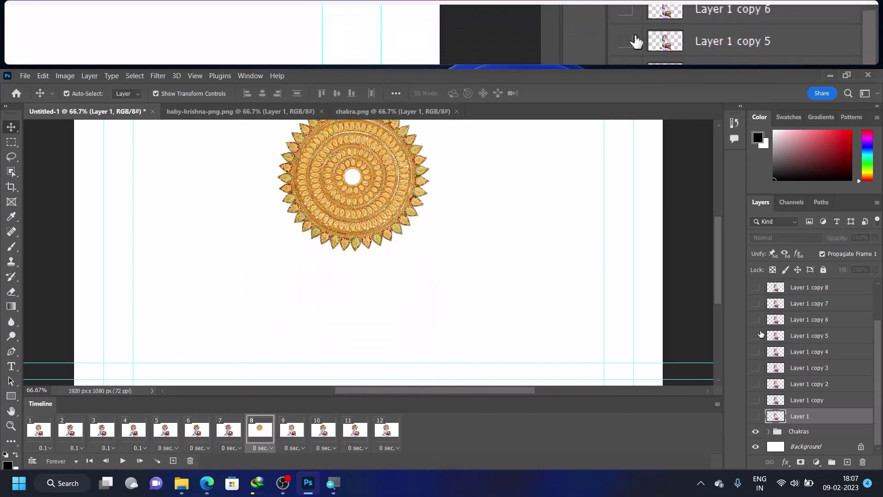
pyautogui.click(756, 336)
# - Assign Krishna copies to frames 9–12, then preview the animation and return to frame 3
pyautogui.click(292, 429)
pyautogui.scroll(2, 810, 368)
pyautogui.click(323, 429)
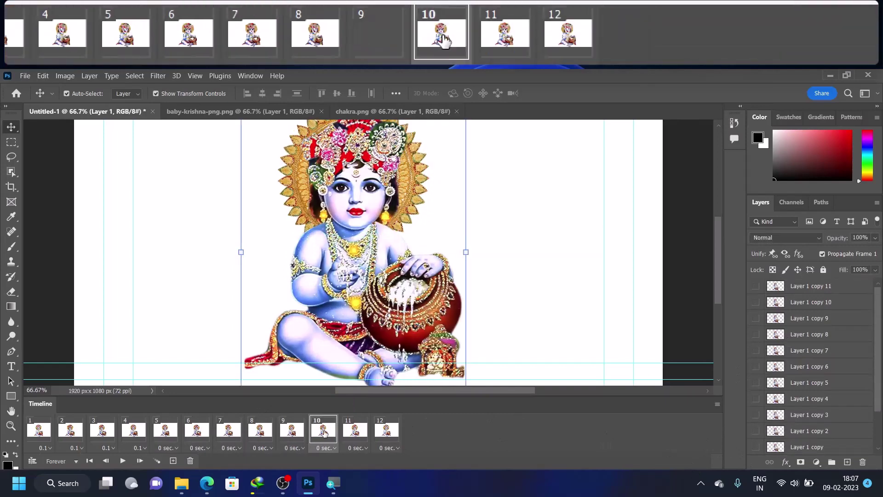
pyautogui.click(756, 416)
pyautogui.click(354, 429)
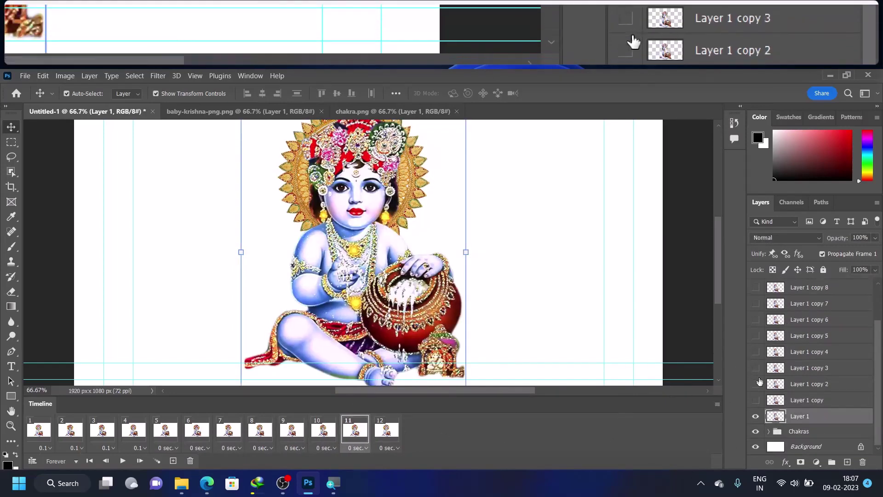
pyautogui.scroll(2, 773, 348)
pyautogui.click(755, 286)
pyautogui.click(387, 430)
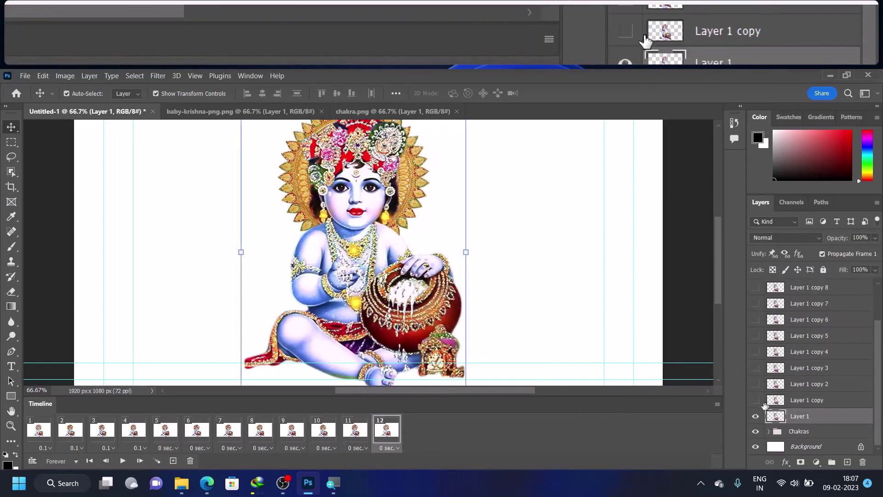
pyautogui.click(123, 461)
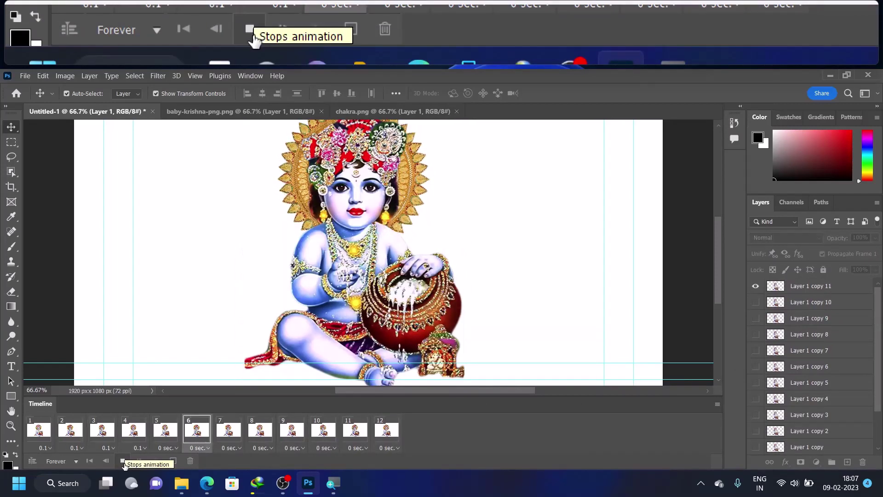
pyautogui.click(122, 461)
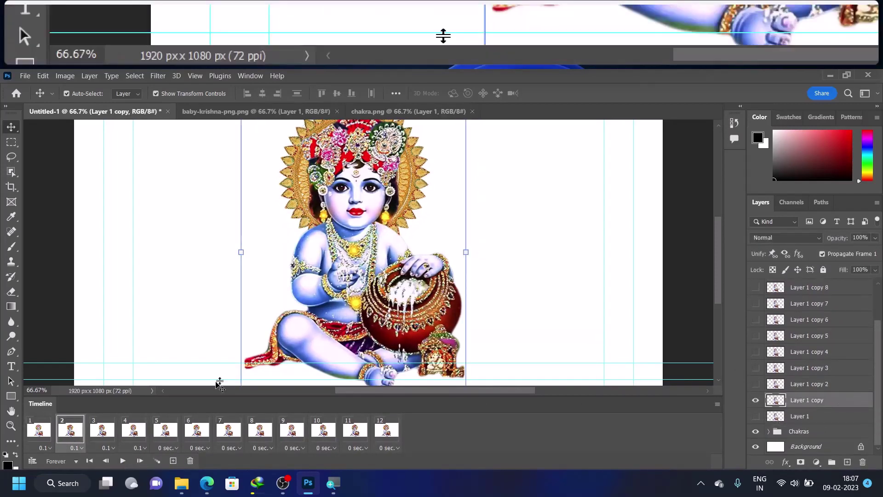
pyautogui.click(102, 430)
# - Apply a Curves adjustment to Layer 1 copy 2
pyautogui.click(810, 383)
pyautogui.hotkey('ctrl', 'm')
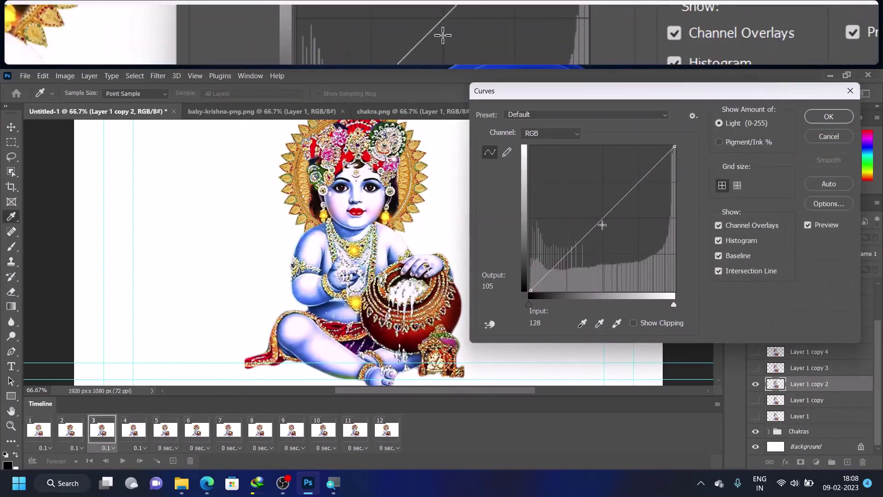
pyautogui.click(831, 115)
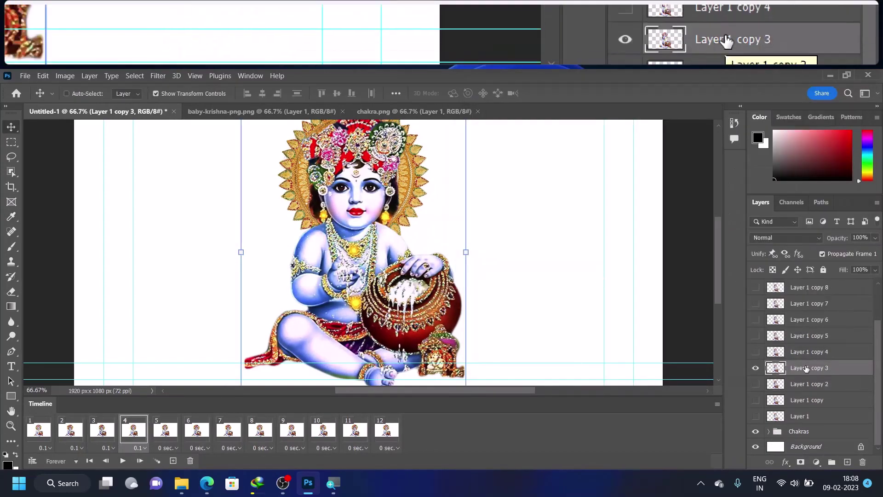
pyautogui.hotkey('ctrl', 'm')
pyautogui.press('Return')
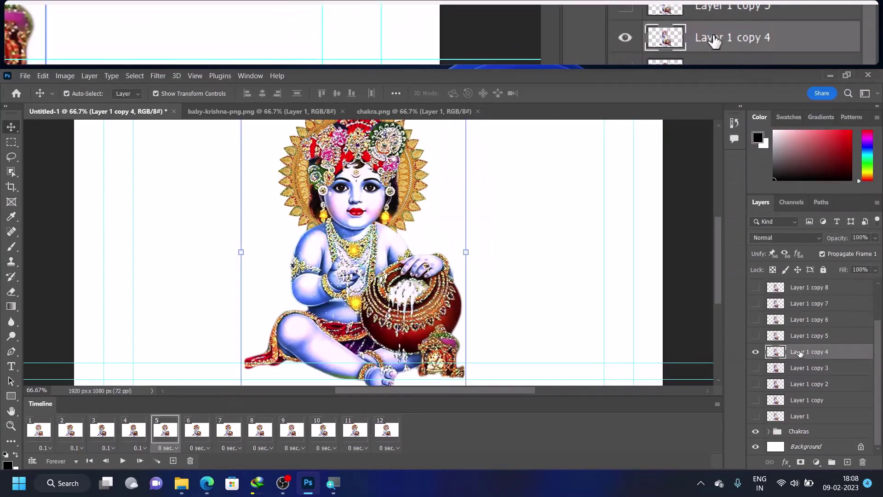
# - Bend the curve for Layer 1 copy 4, then darken Layer 1 copy 5 with a lowered curve
pyautogui.hotkey('ctrl', 'm')
pyautogui.moveTo(608, 240); pyautogui.dragTo(613, 227)
pyautogui.click(828, 115)
pyautogui.click(810, 336)
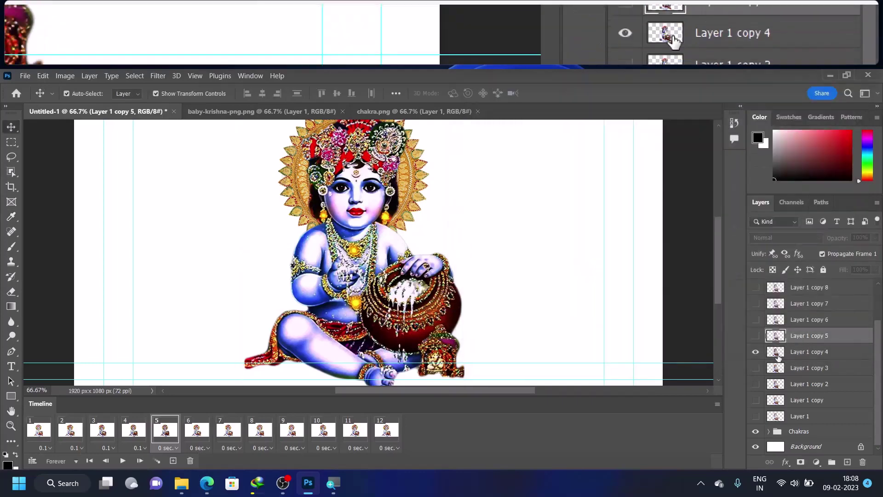
pyautogui.click(778, 354)
pyautogui.hotkey('ctrl', 'm')
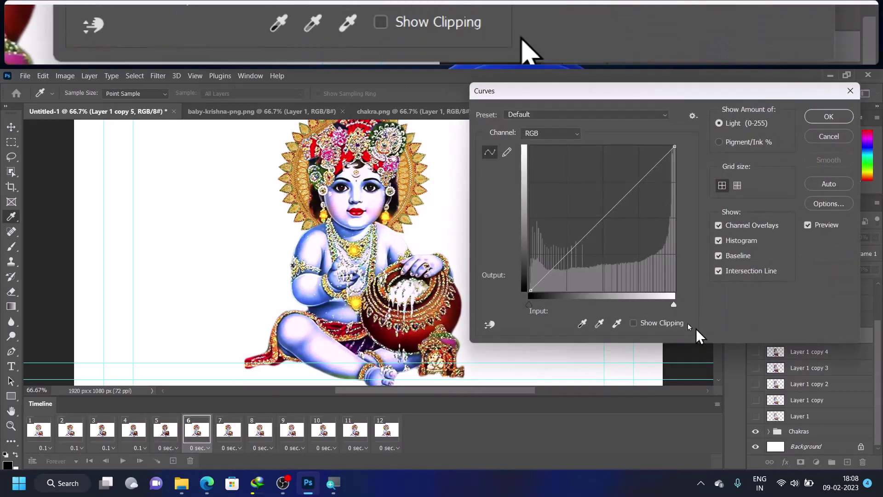
pyautogui.moveTo(617, 204); pyautogui.dragTo(618, 229)
pyautogui.press('Return')
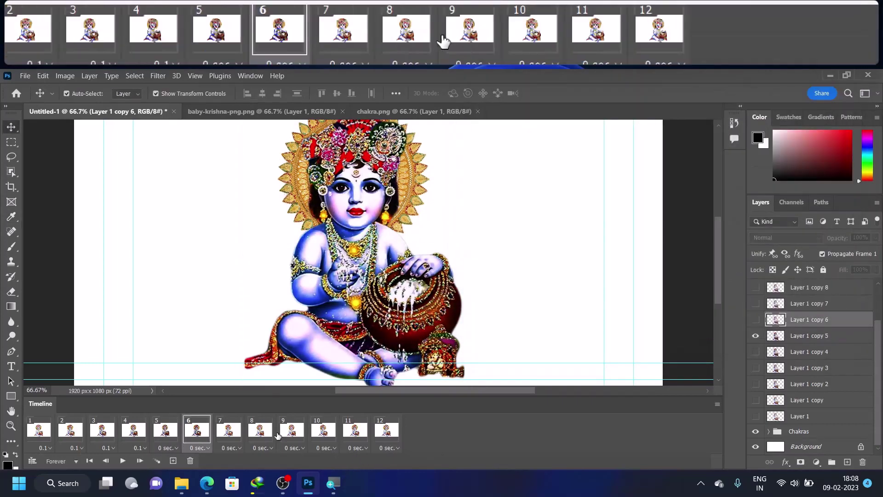
# - On the next frame, brighten the Krishna layer with a Curves Input value of 150
pyautogui.click(235, 440)
pyautogui.hotkey('ctrl', 'm')
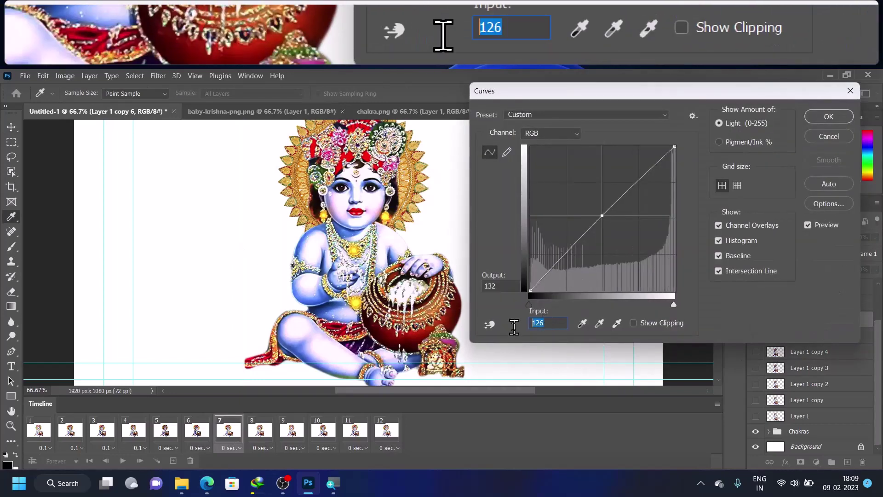
pyautogui.write('15')
pyautogui.write('0')
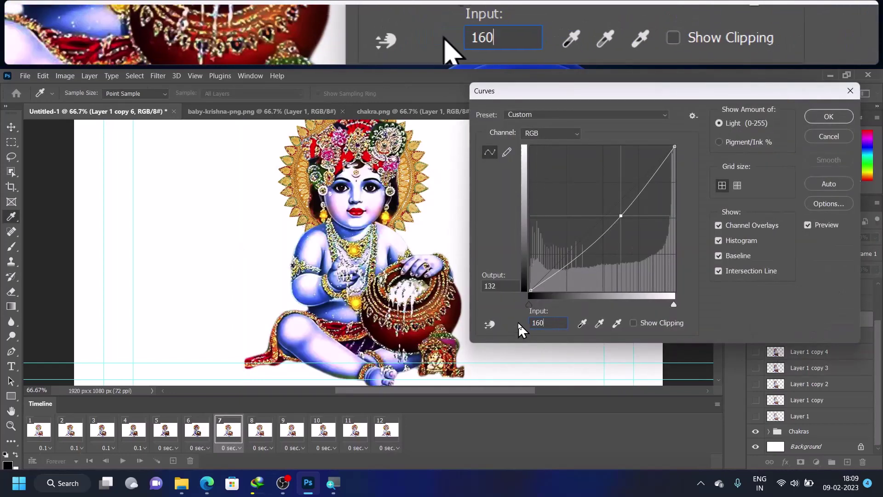
pyautogui.click(851, 91)
# - Adjust Layer 1 copy 7's curve with a new Input value for frame 8
pyautogui.click(815, 305)
pyautogui.scroll(2, 815, 310)
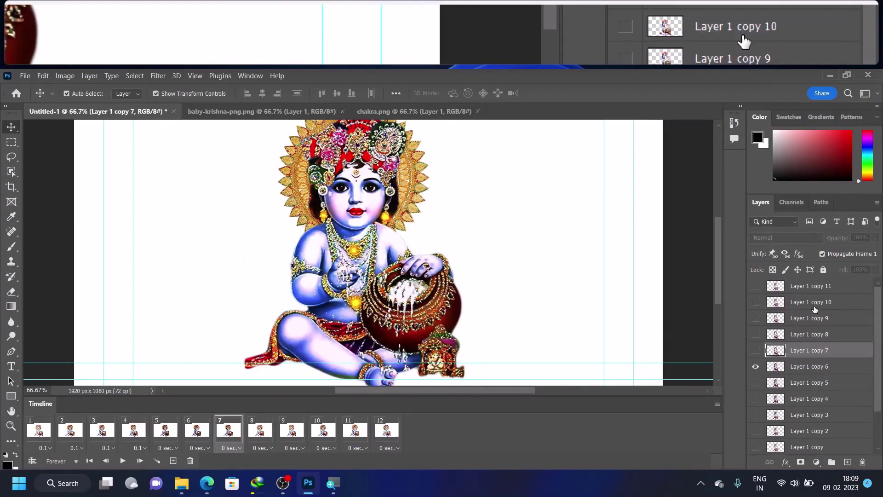
pyautogui.click(250, 429)
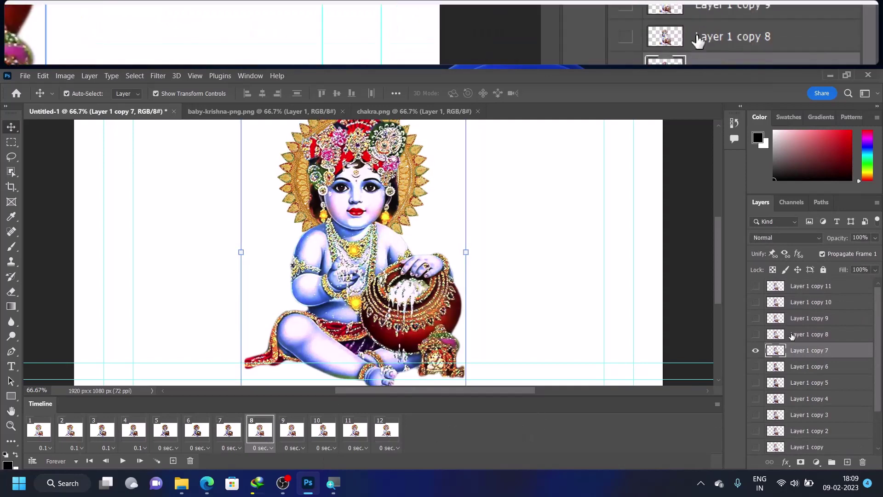
pyautogui.hotkey('ctrl', 'm')
pyautogui.write('158')
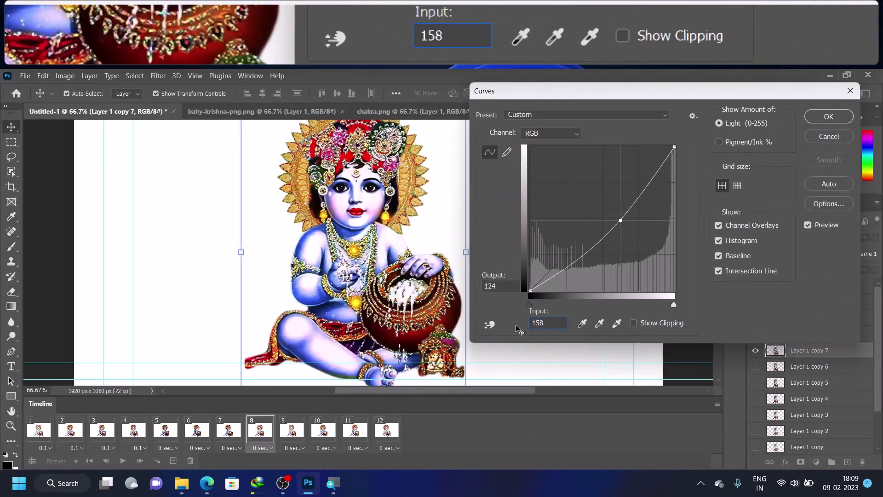
pyautogui.press('Return')
pyautogui.click(291, 428)
# - Give Layer 1 copy 8 a curve with Input value 144
pyautogui.hotkey('ctrl', 'm')
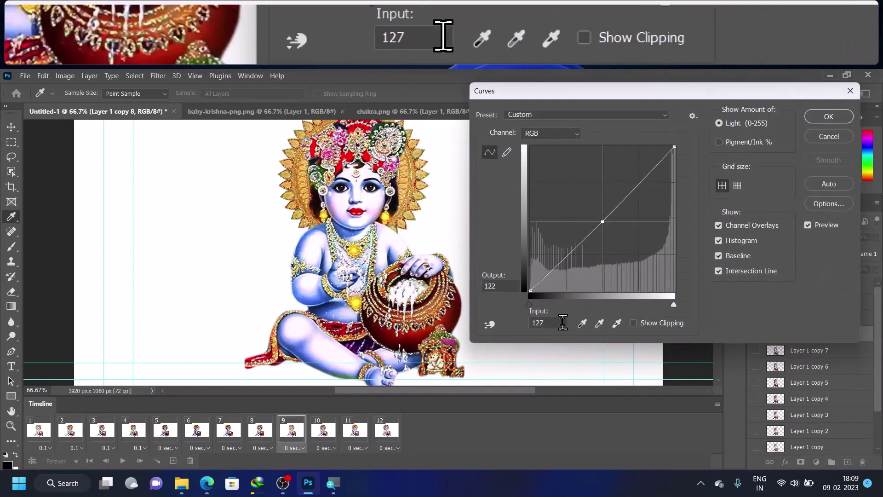
pyautogui.write('144')
pyautogui.press('Return')
pyautogui.click(327, 446)
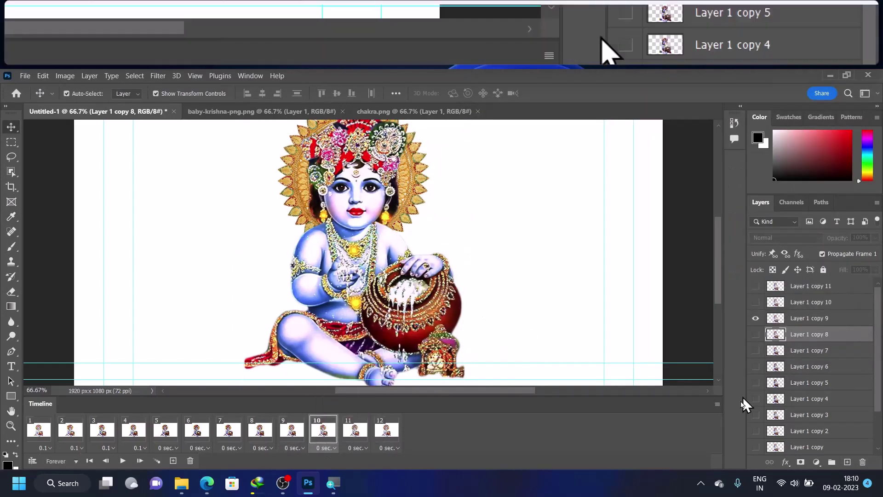
# - Add a curve midpoint with an edited Input value for Layer 1 copy 9
pyautogui.click(810, 318)
pyautogui.hotkey('ctrl', 'm')
pyautogui.click(599, 221)
pyautogui.doubleClick(536, 322)
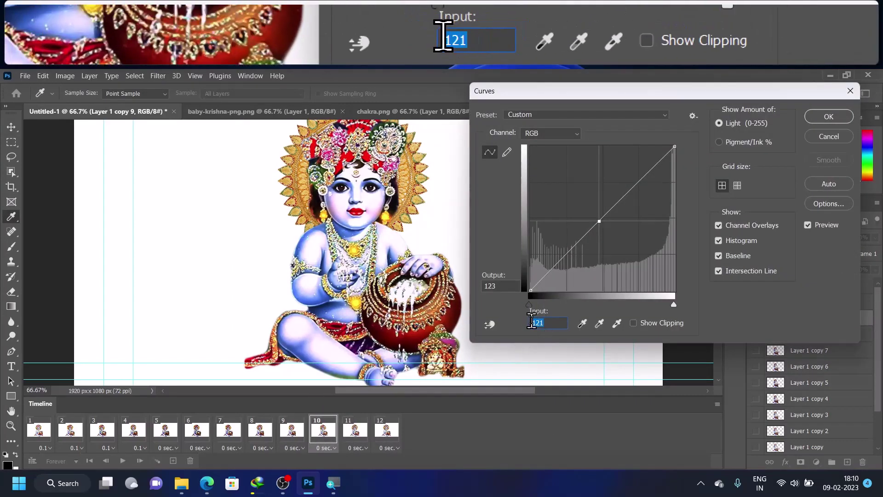
pyautogui.press('Return')
pyautogui.click(355, 431)
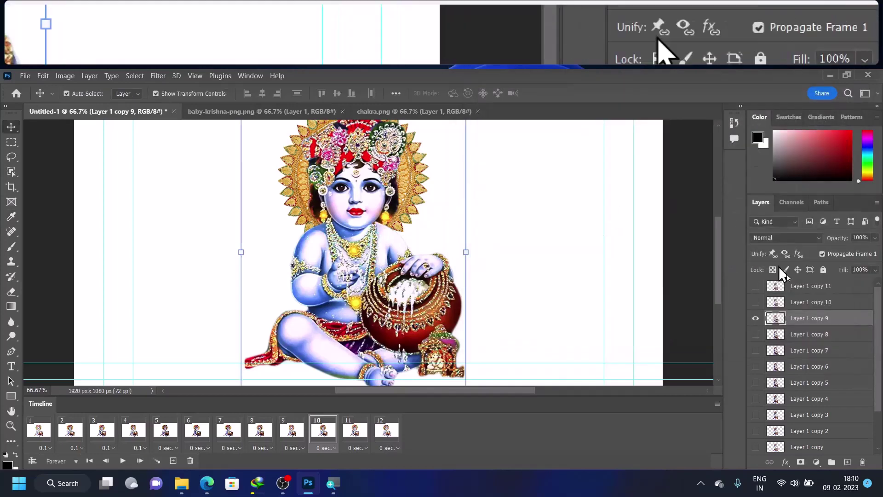
# - Apply curves to Layer 1 copy 10, brighten copy 11 for frame 12, then preview
pyautogui.click(801, 301)
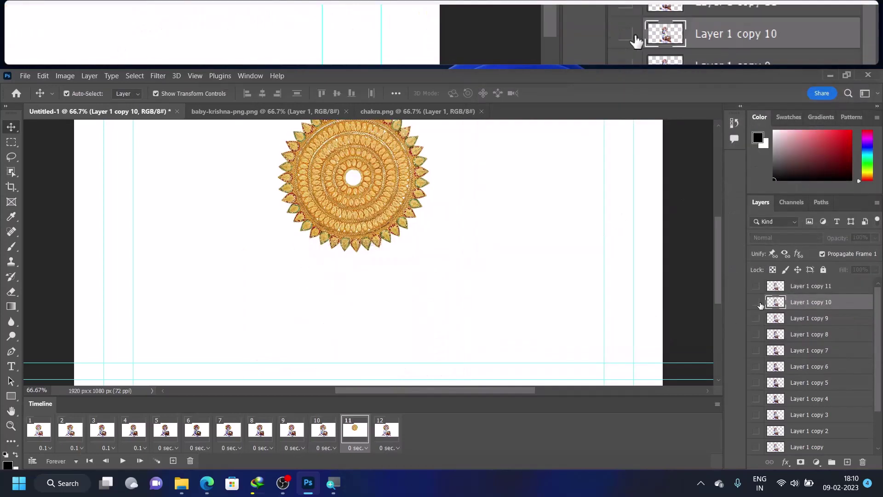
pyautogui.hotkey('ctrl', 'm')
pyautogui.press('Return')
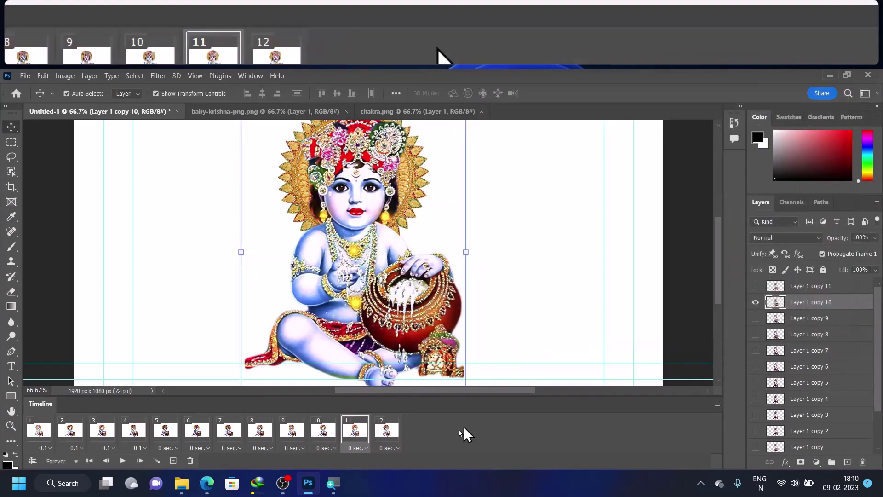
pyautogui.click(386, 431)
pyautogui.click(801, 286)
pyautogui.hotkey('ctrl', 'm')
pyautogui.moveTo(601, 217); pyautogui.dragTo(596, 184)
pyautogui.press('Return')
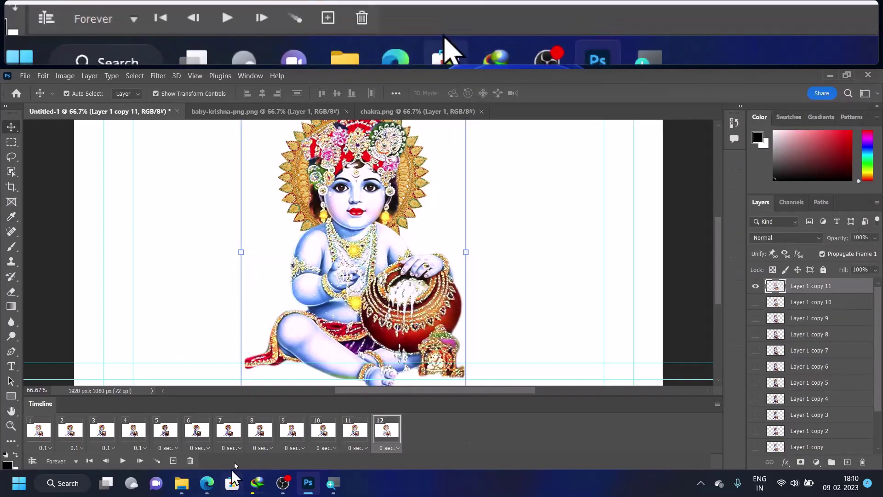
pyautogui.click(123, 460)
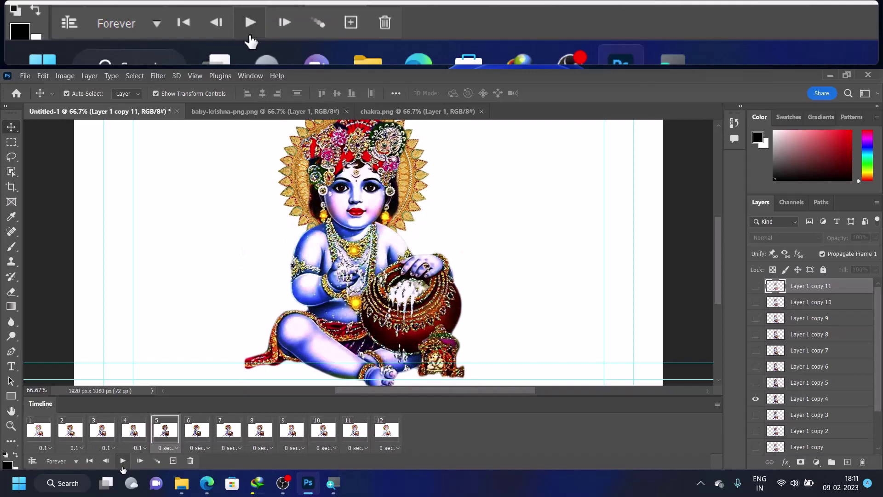
pyautogui.click(122, 460)
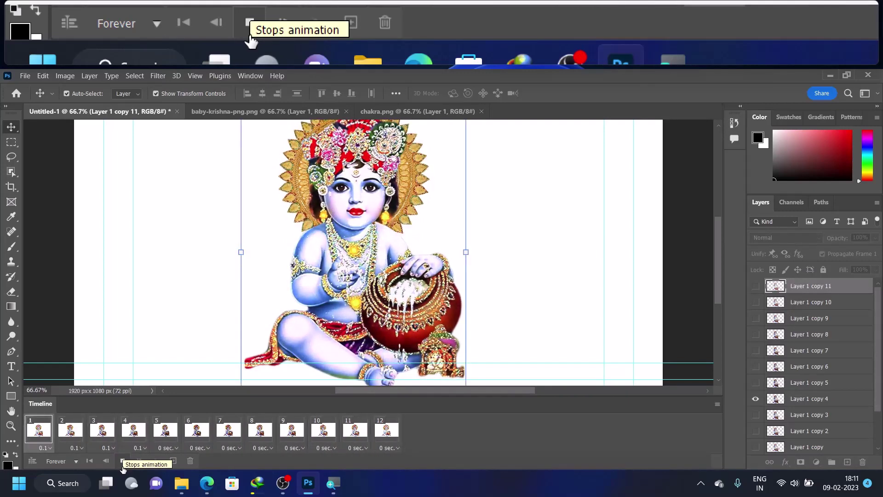
pyautogui.click(122, 465)
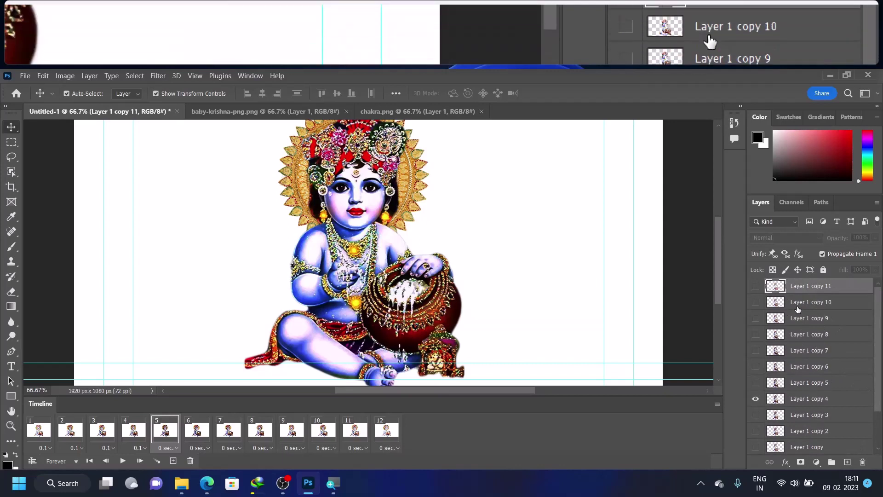
# - Create a new layer group named Krishna
pyautogui.keyDown('shift'); pyautogui.click(809, 447); pyautogui.keyUp('shift')
pyautogui.click(831, 462)
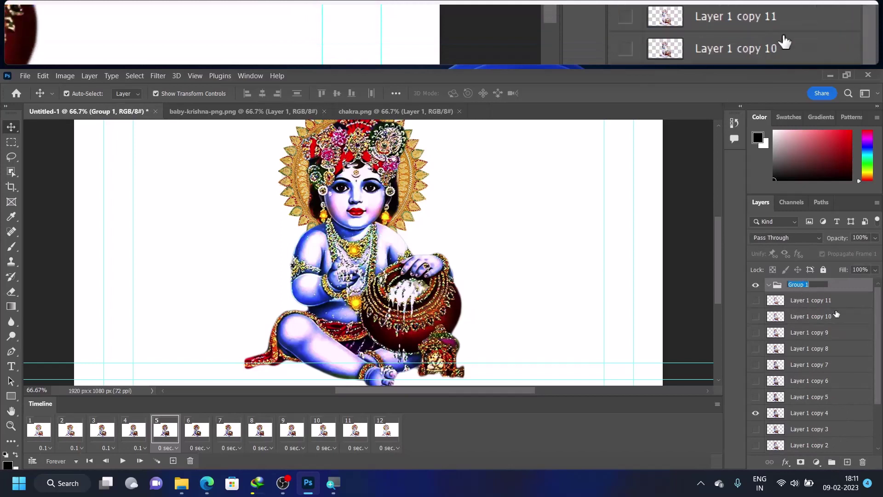
pyautogui.write('Krishna')
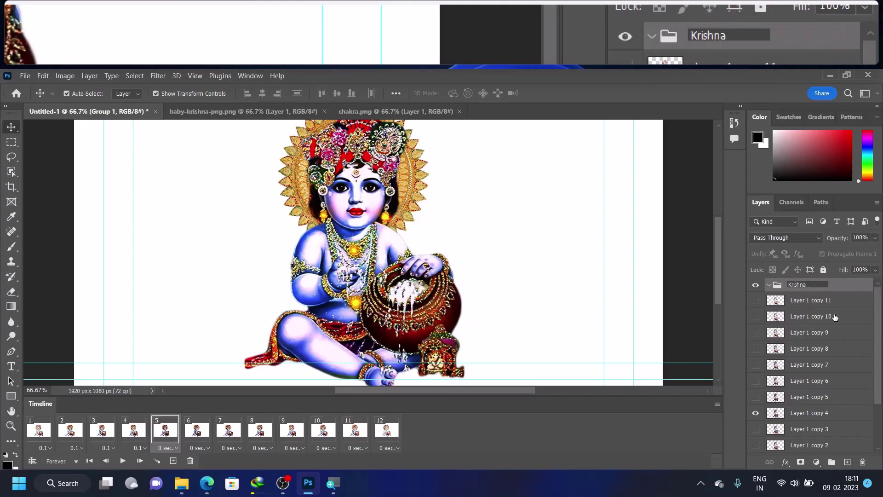
pyautogui.press('Return')
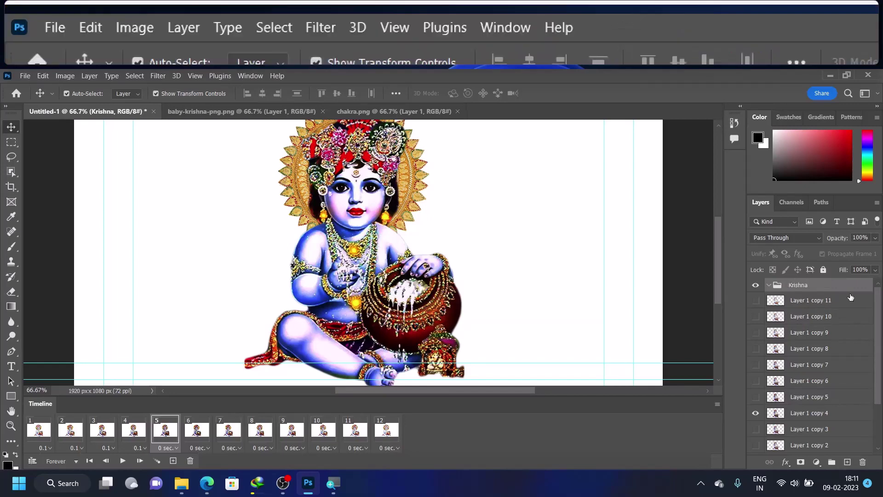
# - Move Layer 1 through Layer 1 copy 11 into the Krishna group and collapse it
pyautogui.click(39, 430)
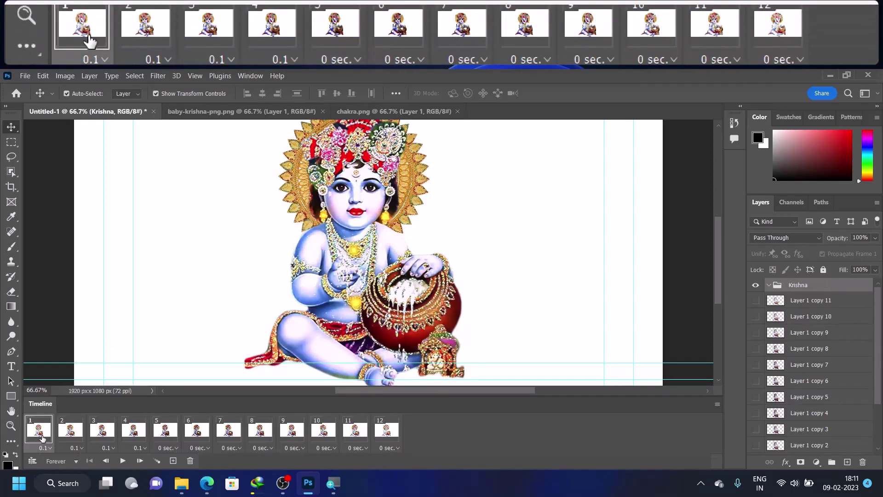
pyautogui.scroll(-3, 800, 364)
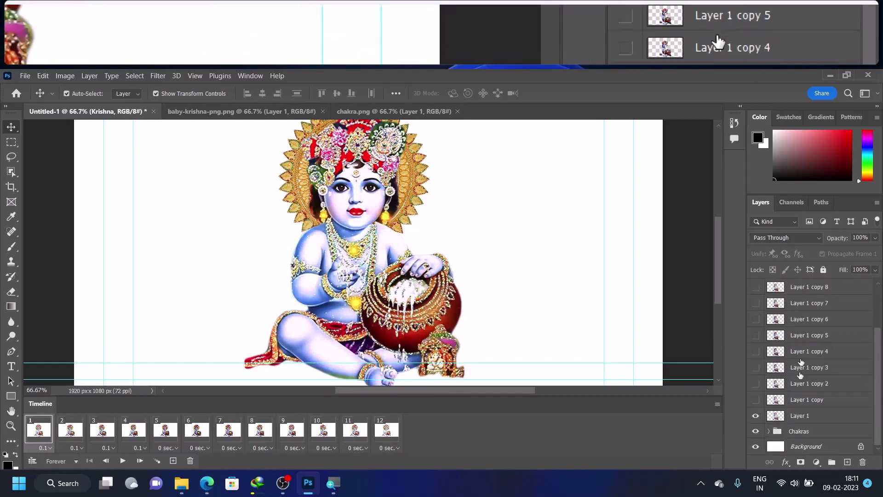
pyautogui.click(806, 416)
pyautogui.scroll(2, 810, 396)
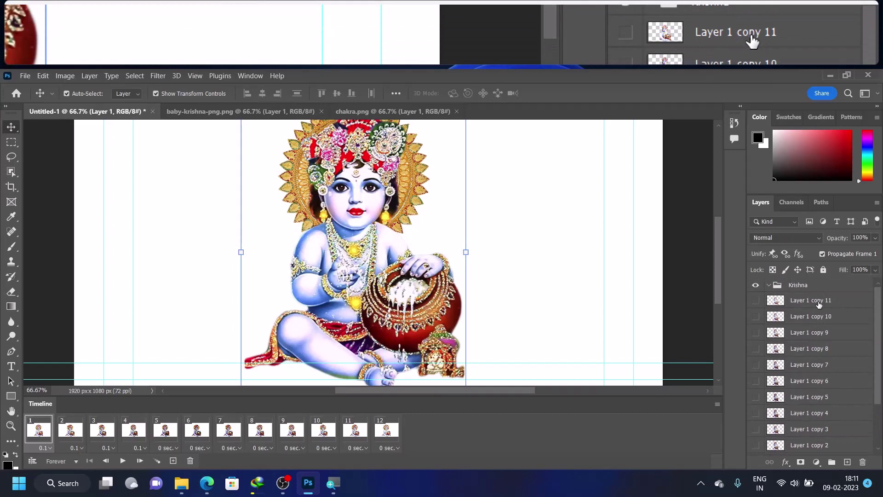
pyautogui.keyDown('shift'); pyautogui.click(819, 304); pyautogui.keyUp('shift')
pyautogui.moveTo(801, 309); pyautogui.dragTo(801, 290)
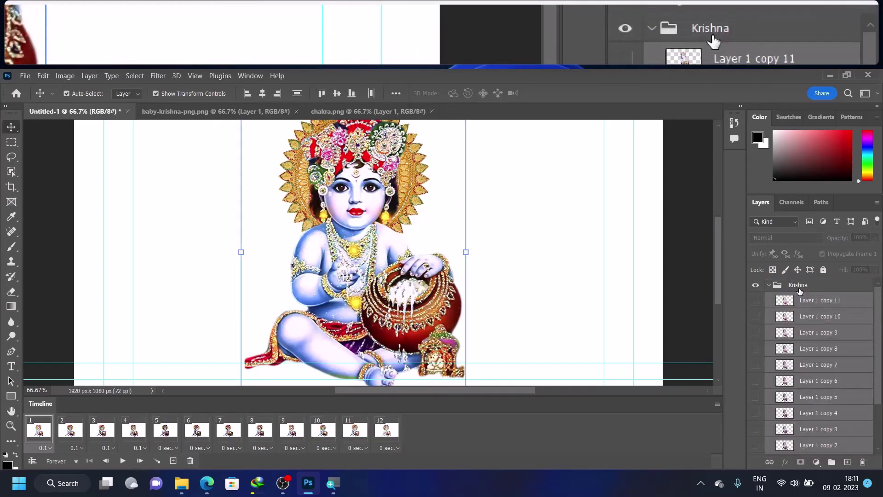
pyautogui.click(769, 287)
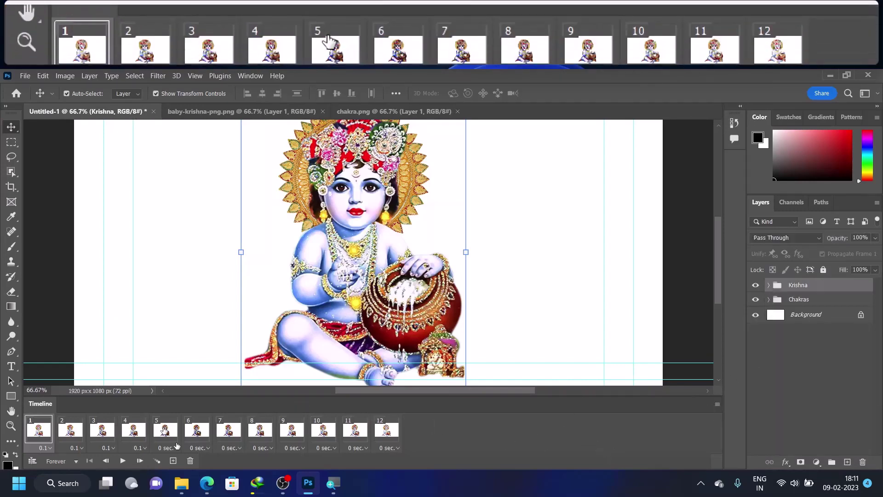
# - Play and stop the animation preview, then select the Background layer
pyautogui.click(123, 462)
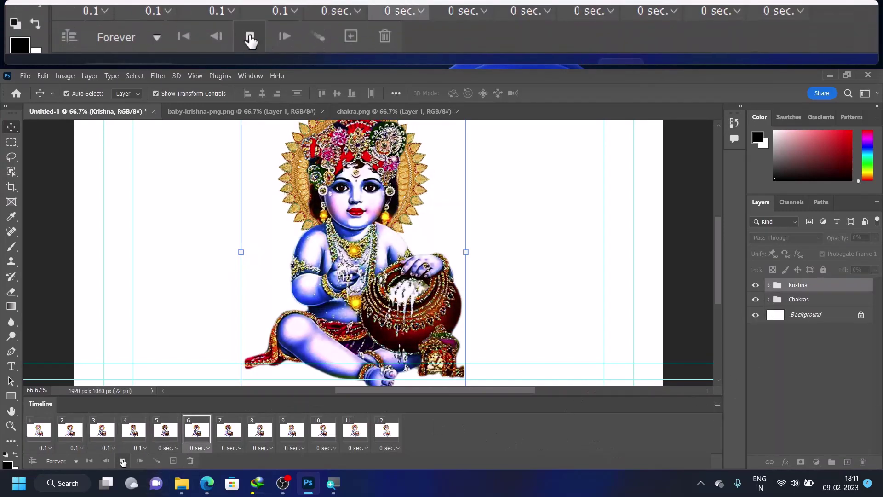
pyautogui.click(123, 461)
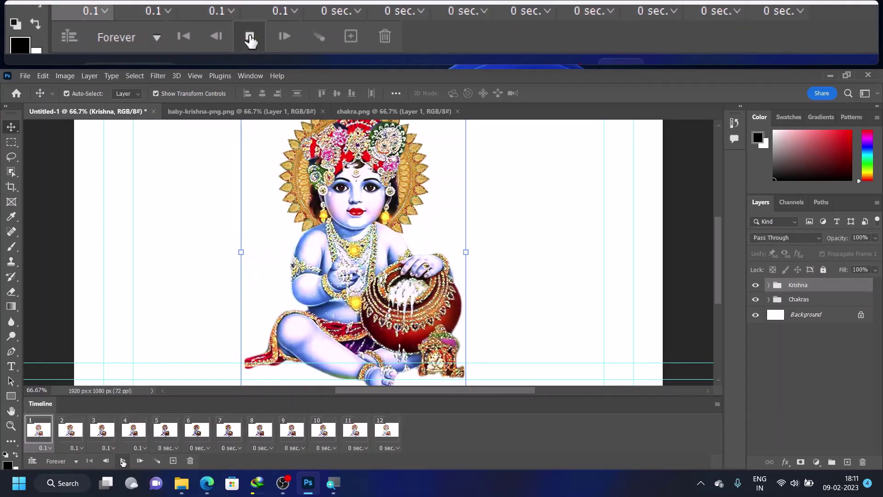
pyautogui.click(809, 314)
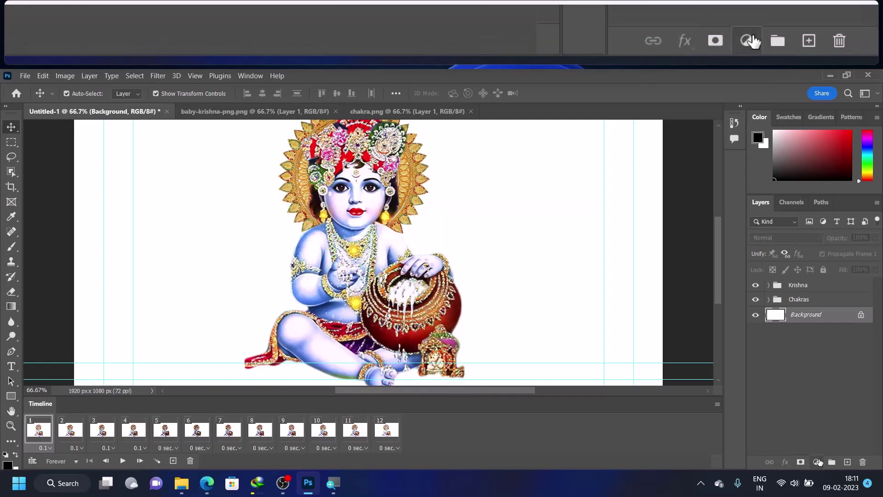
# - Add a new layer and fill it with a dark-to-light blue gradient across the canvas
pyautogui.click(847, 462)
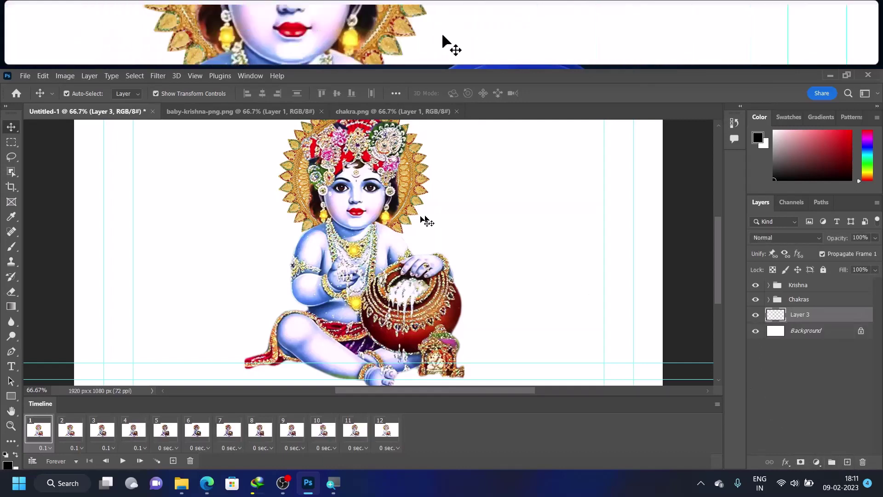
pyautogui.click(12, 292)
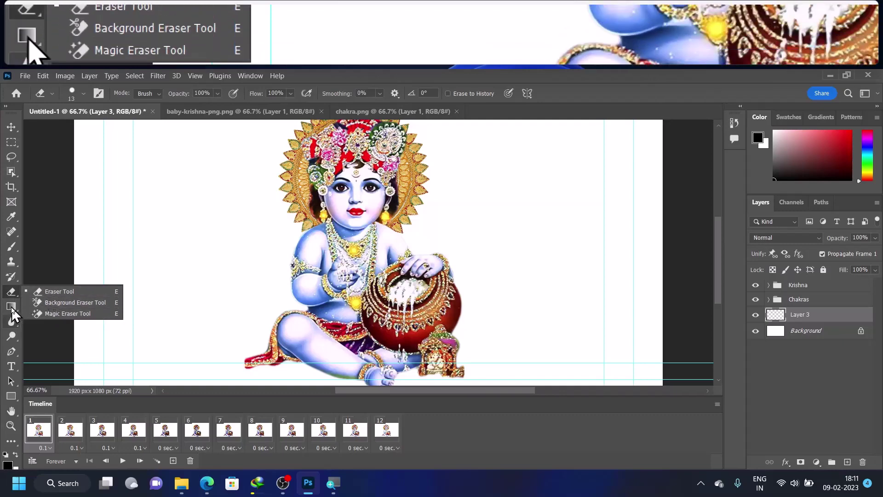
pyautogui.click(11, 308)
pyautogui.click(28, 308)
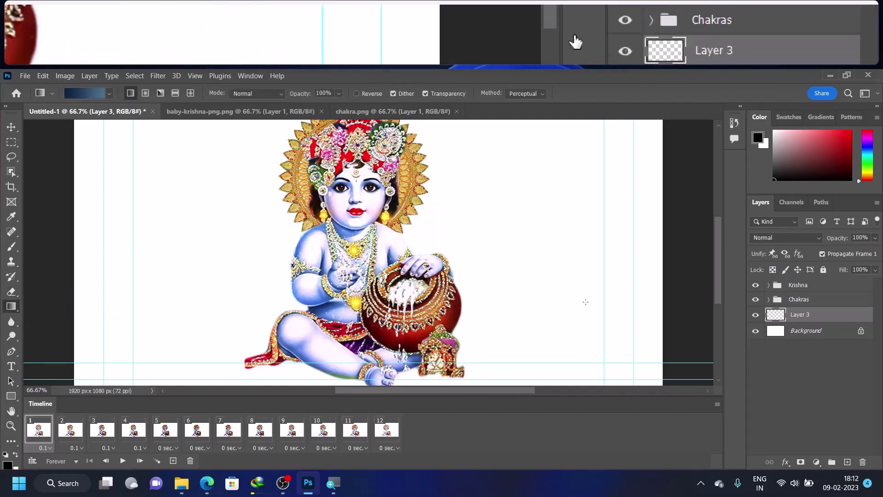
pyautogui.scroll(2, 259, 253)
pyautogui.scroll(1, 125, 148)
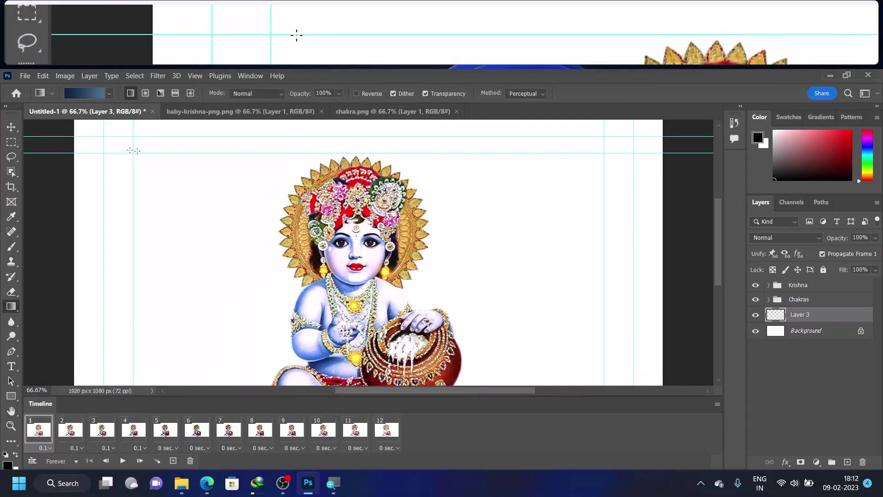
pyautogui.moveTo(83, 127); pyautogui.dragTo(634, 380)
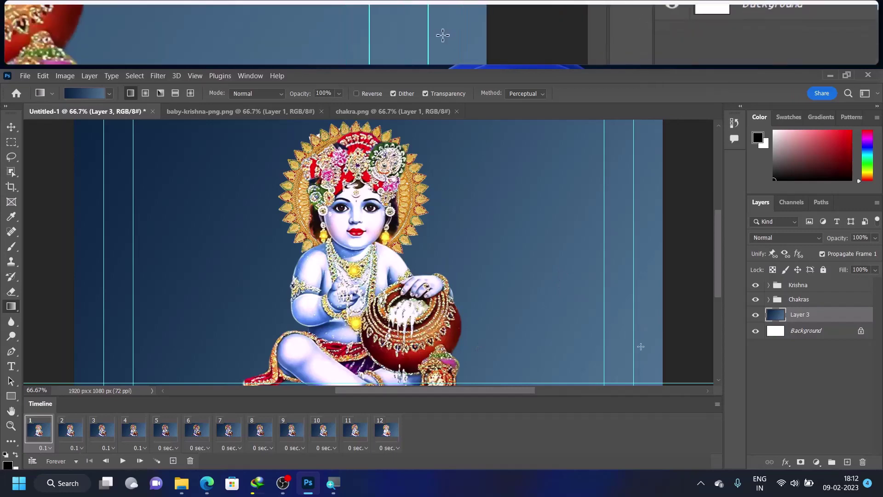
# - Zoom the canvas to 50% and play the animation preview
pyautogui.hotkey('ctrl', '-')
pyautogui.hotkey('ctrl', '-')
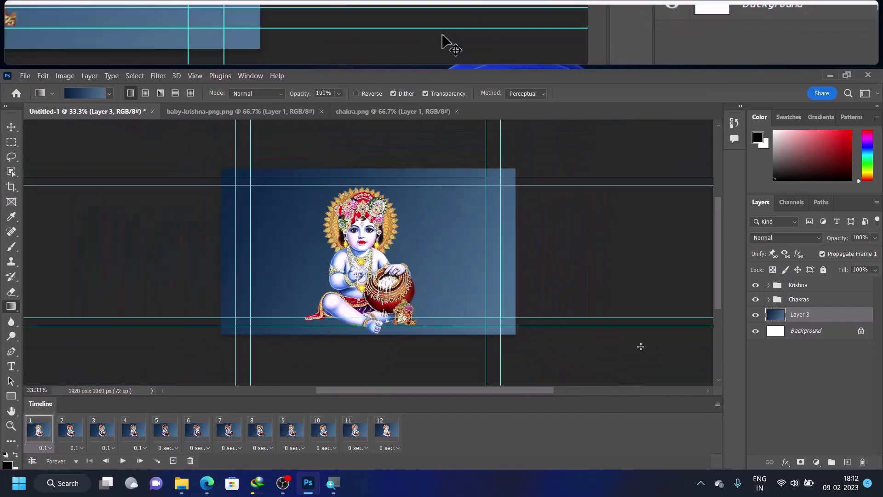
pyautogui.hotkey('ctrl', '+')
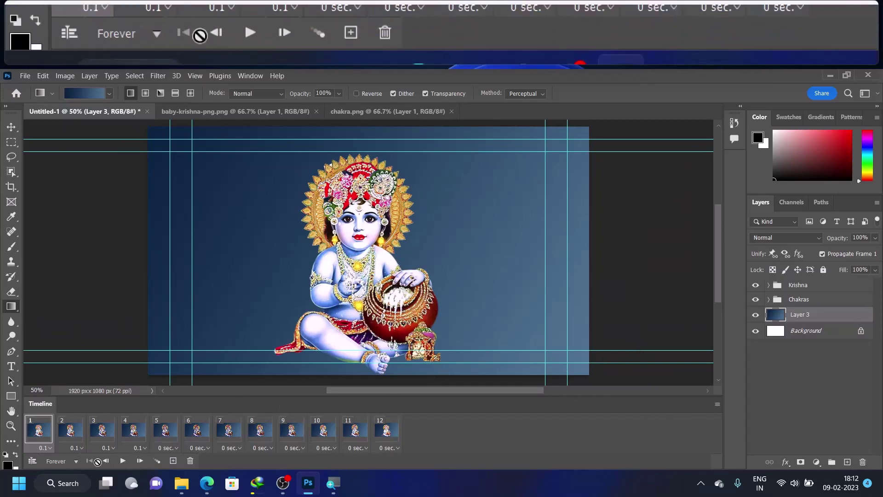
pyautogui.click(123, 461)
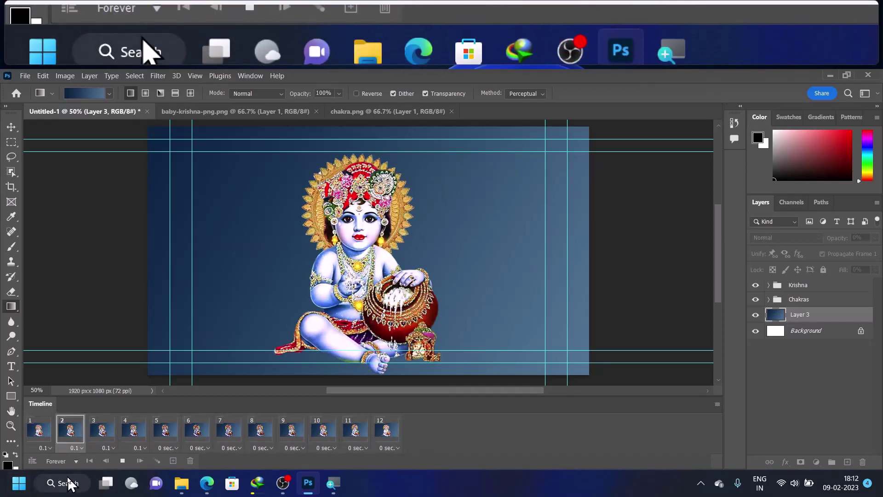
# - Launch Excel from Windows search and start a new blank workbook
pyautogui.click(50, 485)
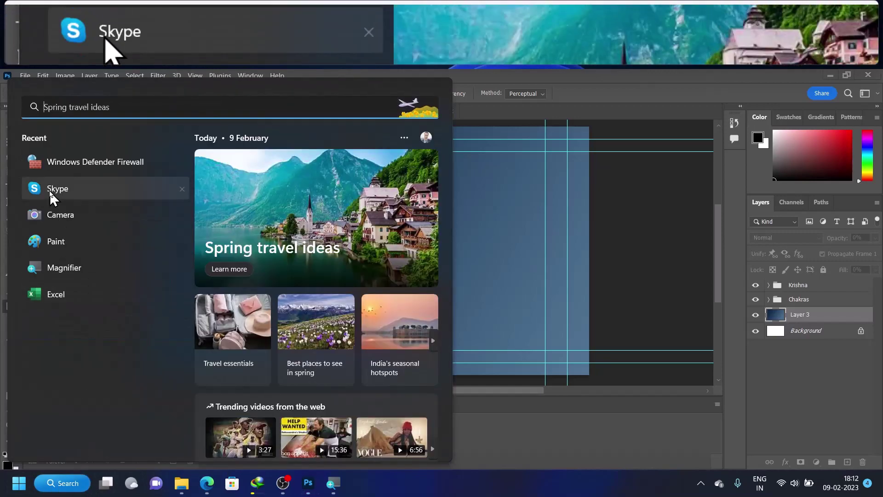
pyautogui.click(71, 294)
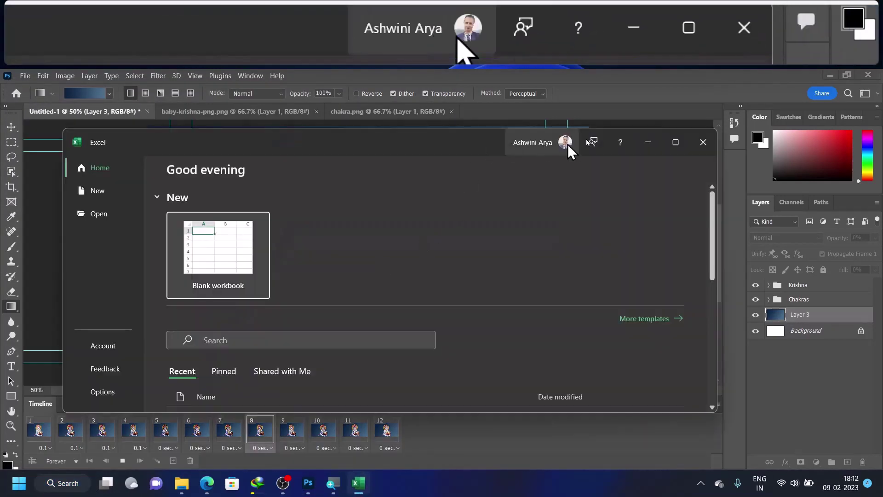
pyautogui.click(675, 142)
pyautogui.click(178, 198)
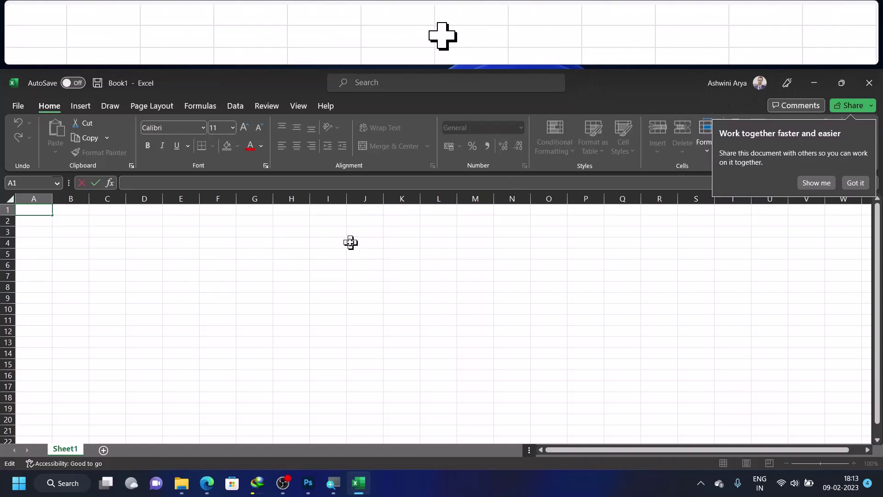
pyautogui.click(861, 184)
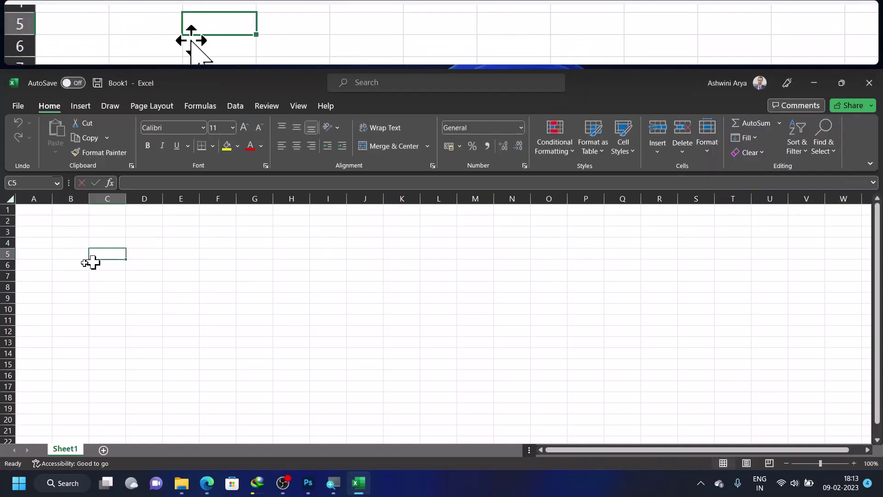
# - Fill cells A7:M7 and column A with yellow
pyautogui.moveTo(27, 246); pyautogui.dragTo(6, 343)
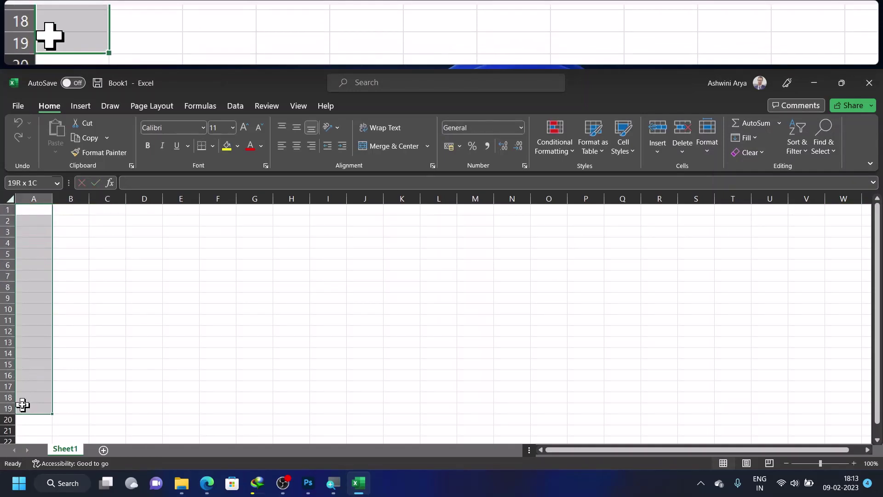
pyautogui.click(107, 275)
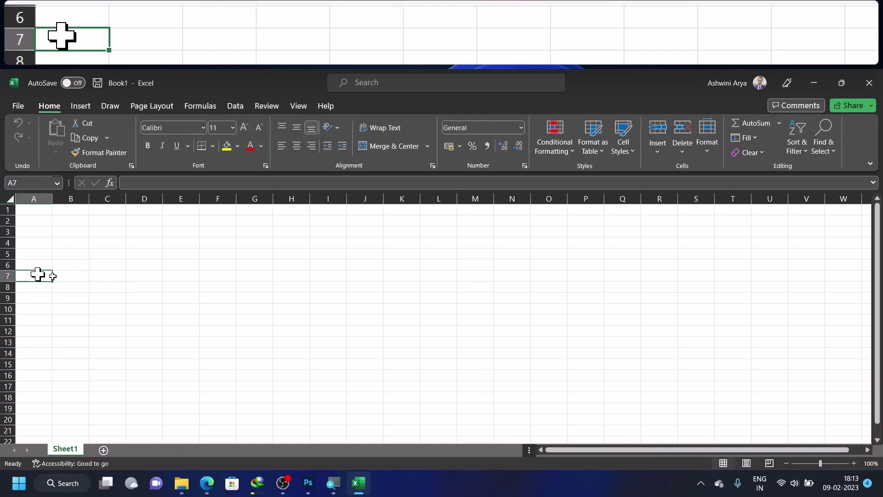
pyautogui.moveTo(38, 275); pyautogui.dragTo(470, 277)
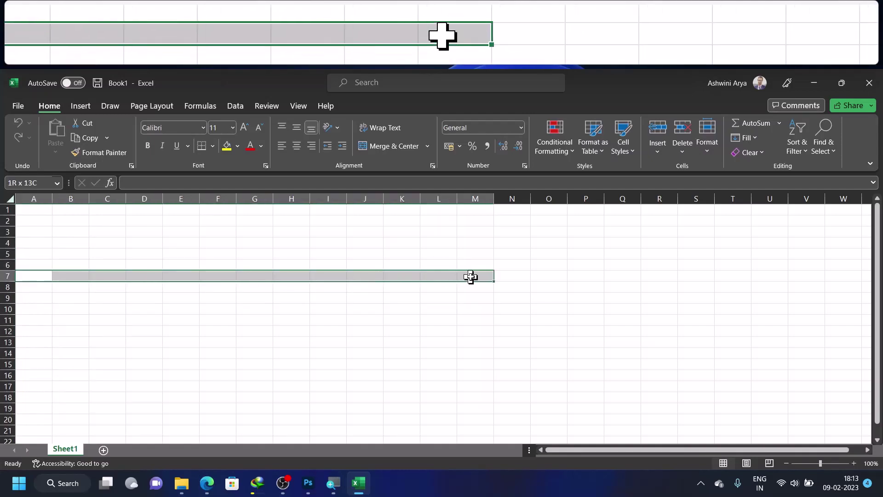
pyautogui.click(227, 147)
pyautogui.moveTo(34, 212); pyautogui.dragTo(36, 341)
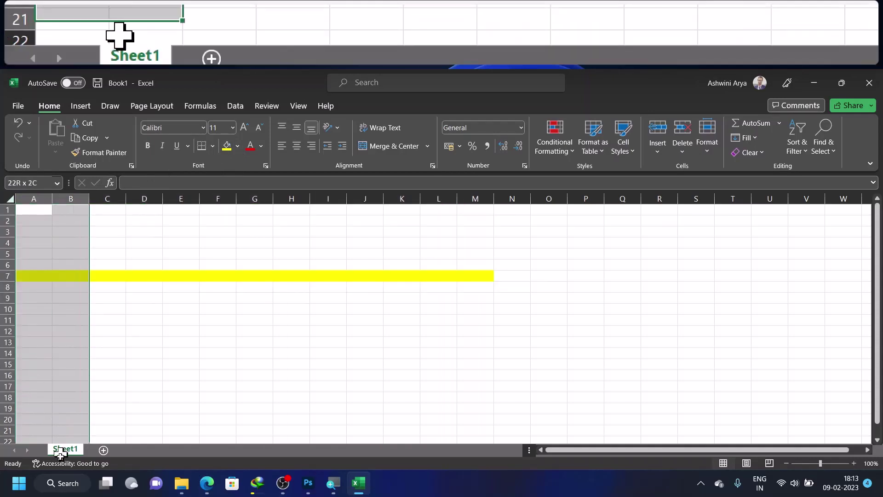
pyautogui.scroll(9, 74, 276)
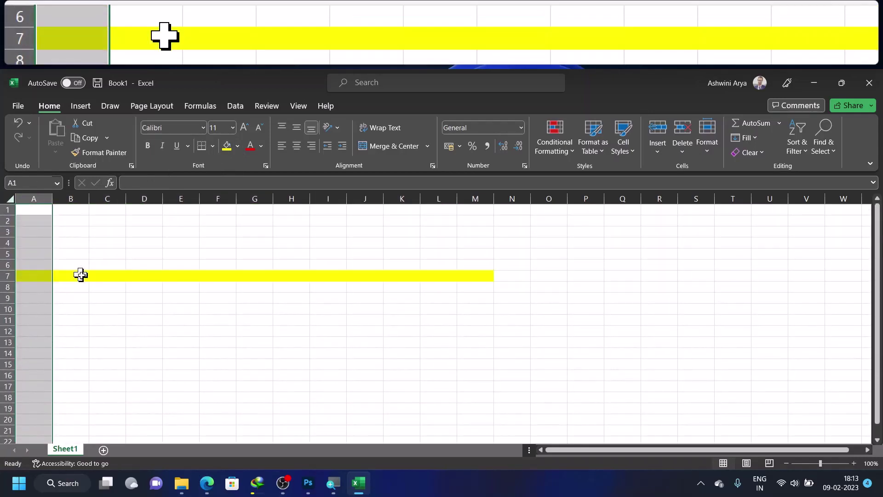
pyautogui.click(226, 149)
pyautogui.click(144, 297)
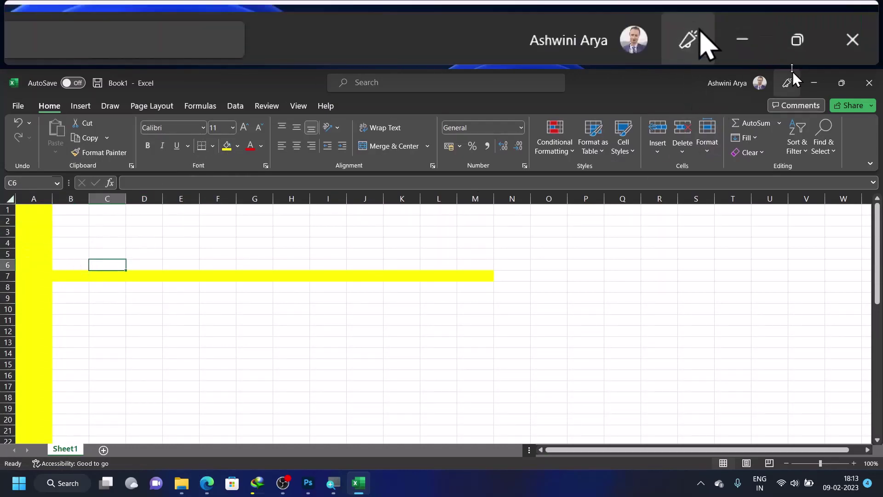
# - Return from Excel to Photoshop, stop the animation preview, and bring up the File commands
pyautogui.click(818, 83)
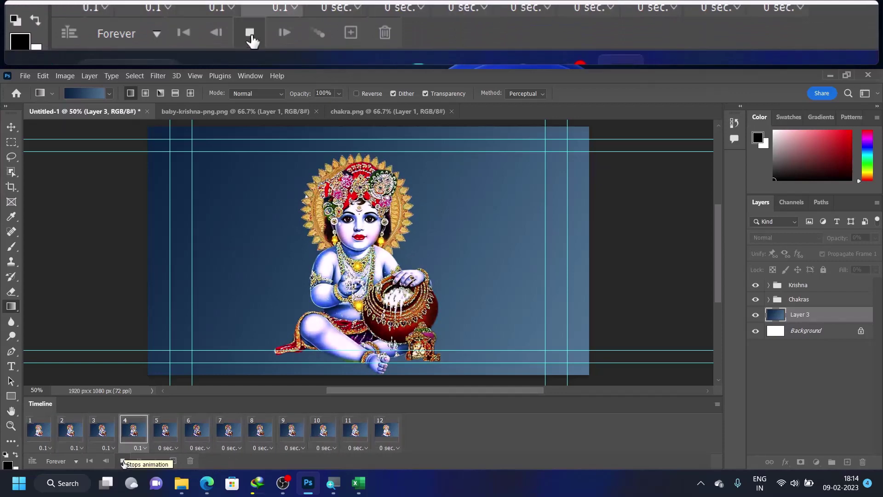
pyautogui.click(123, 461)
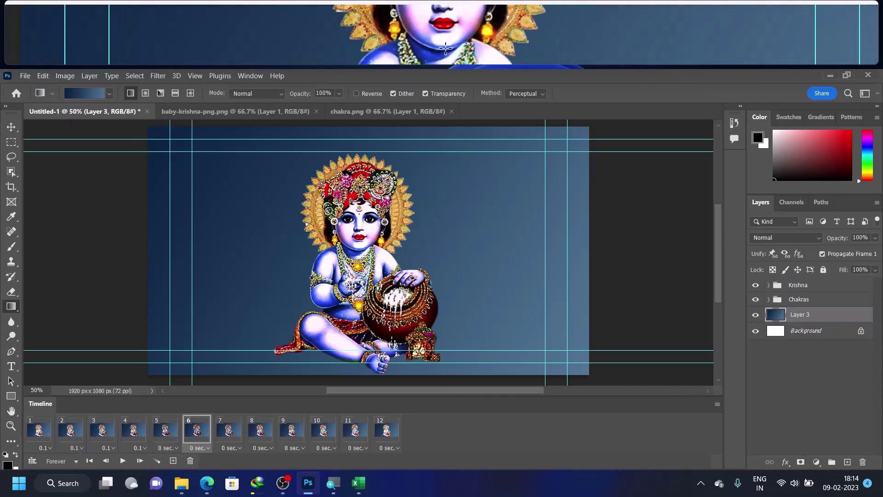
pyautogui.click(26, 76)
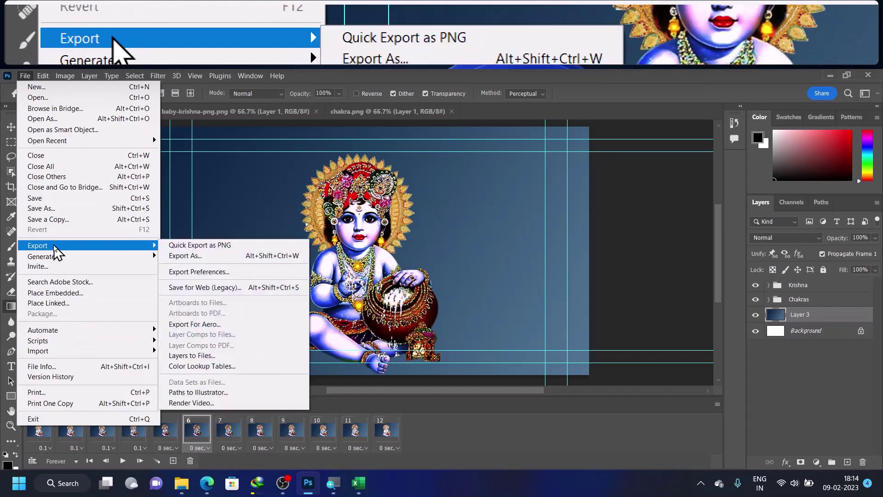
pyautogui.moveTo(38, 246)
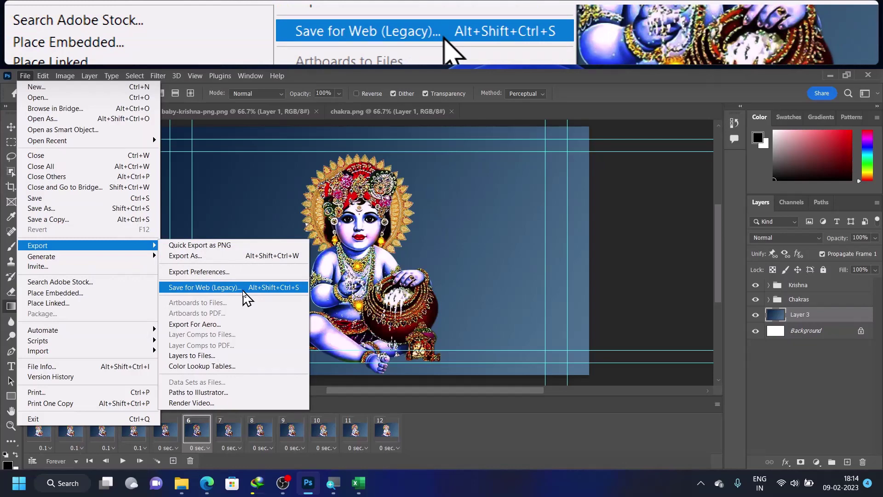
# - Open Save for Web (Legacy) and reposition it to show the GIF, Forever-looping settings
pyautogui.click(243, 290)
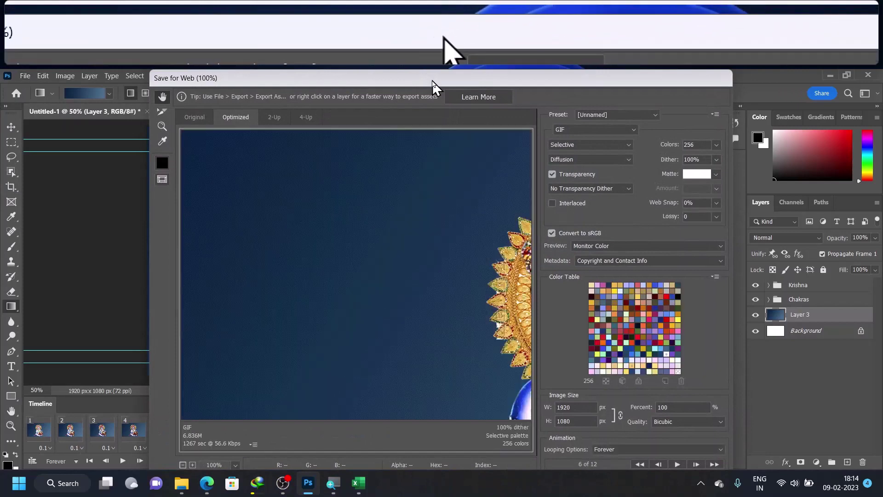
pyautogui.moveTo(433, 81)
pyautogui.mouseDown()
pyautogui.moveTo(340, 72)
pyautogui.moveTo(340, 80)
pyautogui.mouseUp()
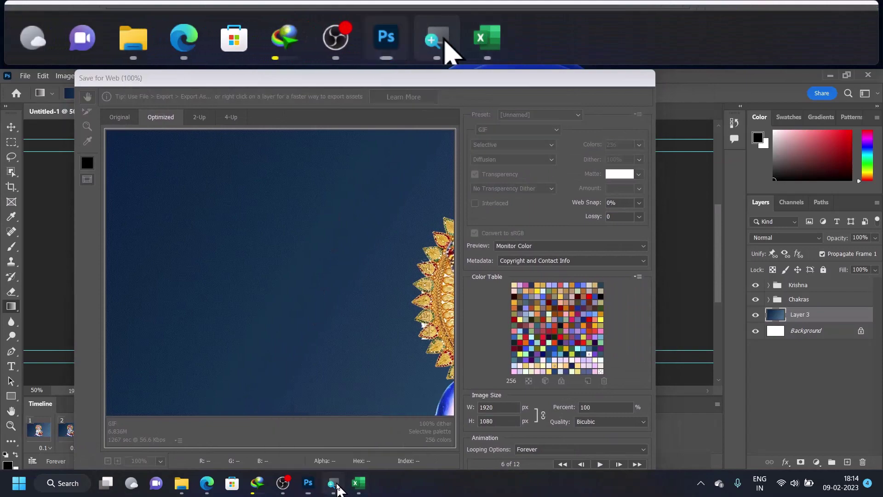
pyautogui.click(334, 484)
pyautogui.click(289, 78)
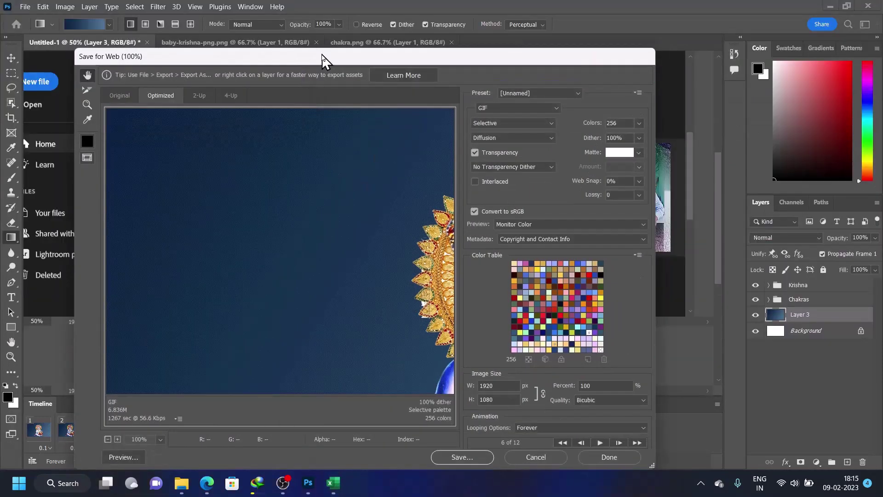
pyautogui.moveTo(320, 55); pyautogui.dragTo(334, 39)
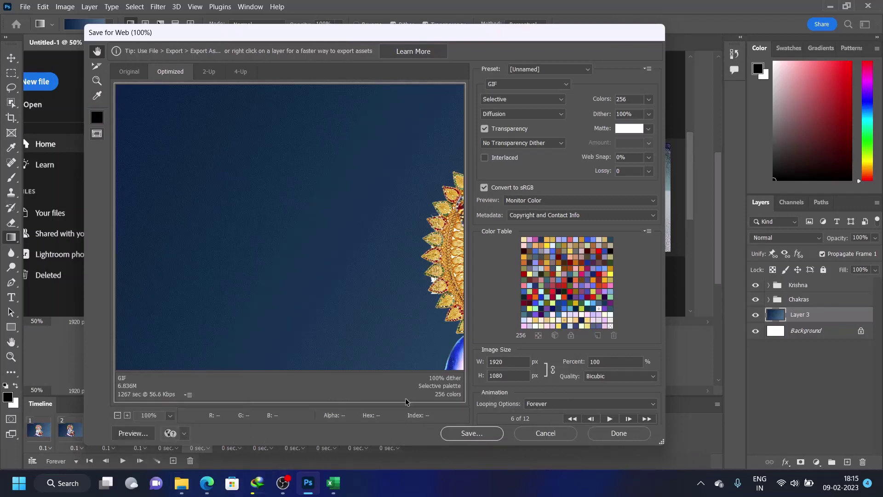
pyautogui.moveTo(380, 38); pyautogui.dragTo(473, 14)
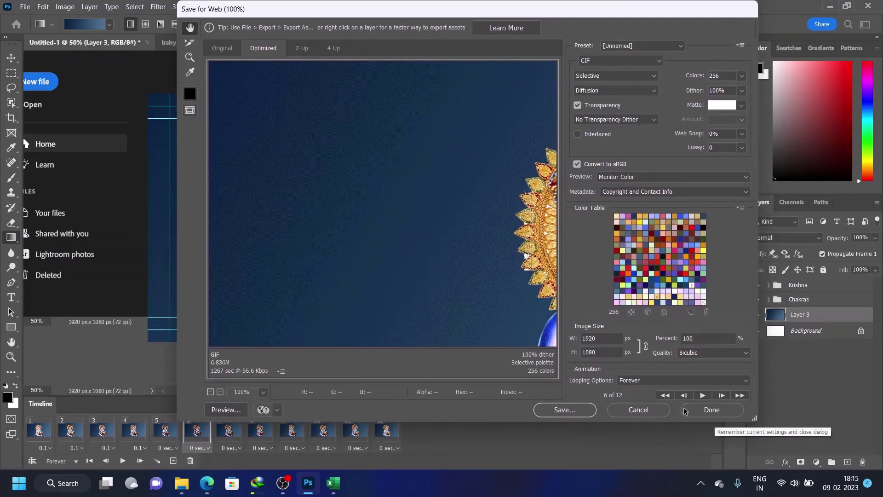
# - Close the export settings and set frames 5, 6 and 7 to a 0.1 s delay
pyautogui.click(644, 409)
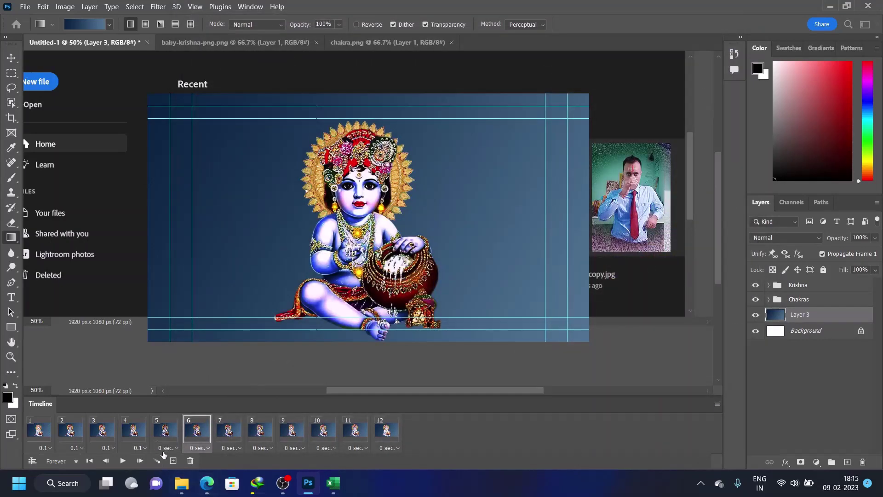
pyautogui.click(170, 447)
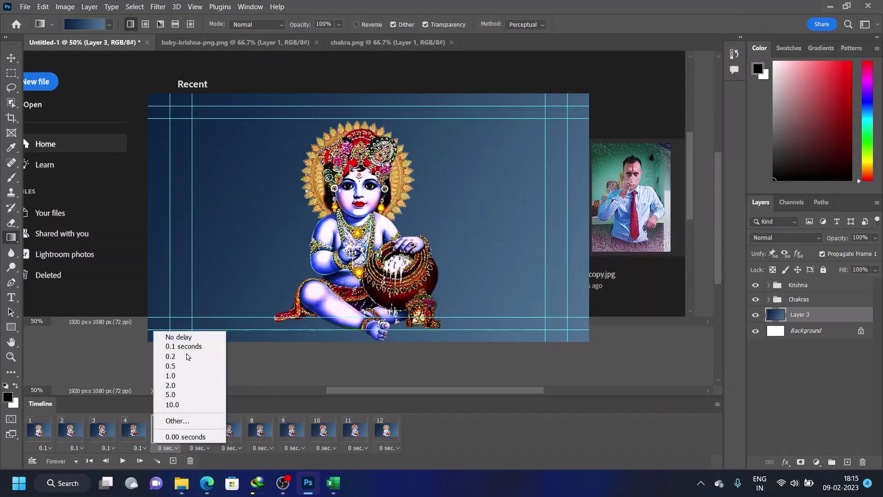
pyautogui.click(186, 347)
pyautogui.click(205, 449)
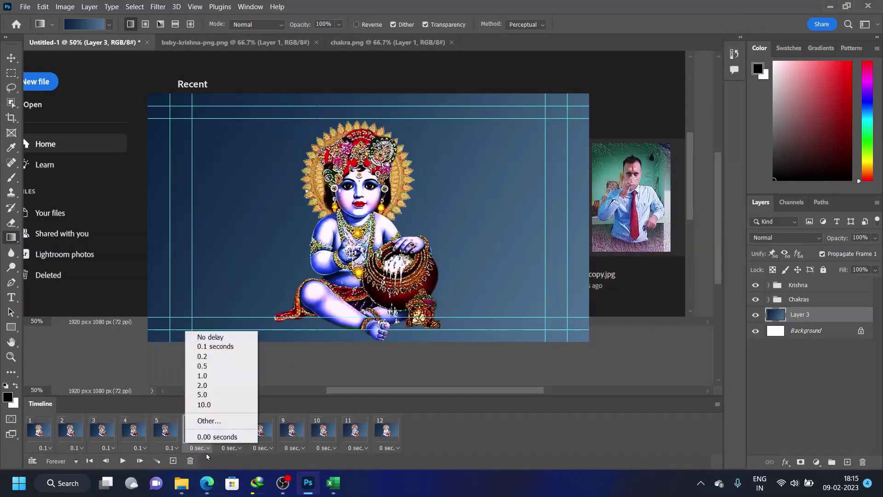
pyautogui.click(224, 350)
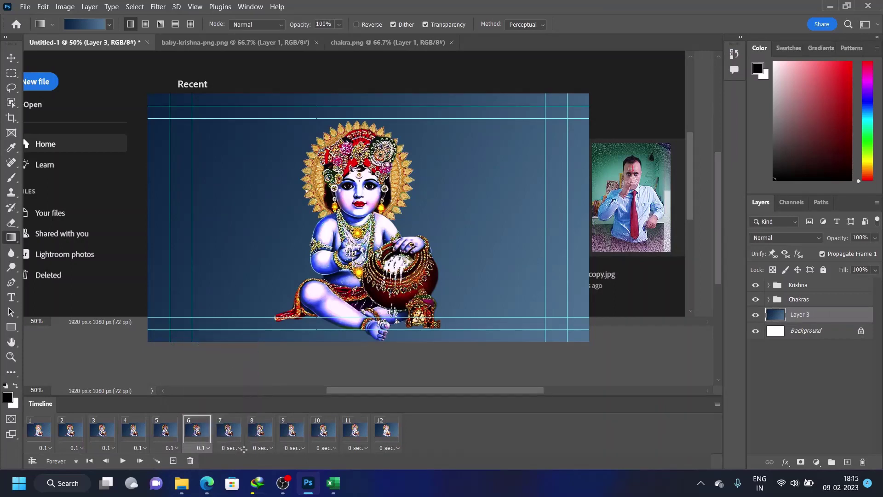
pyautogui.click(245, 450)
pyautogui.click(240, 450)
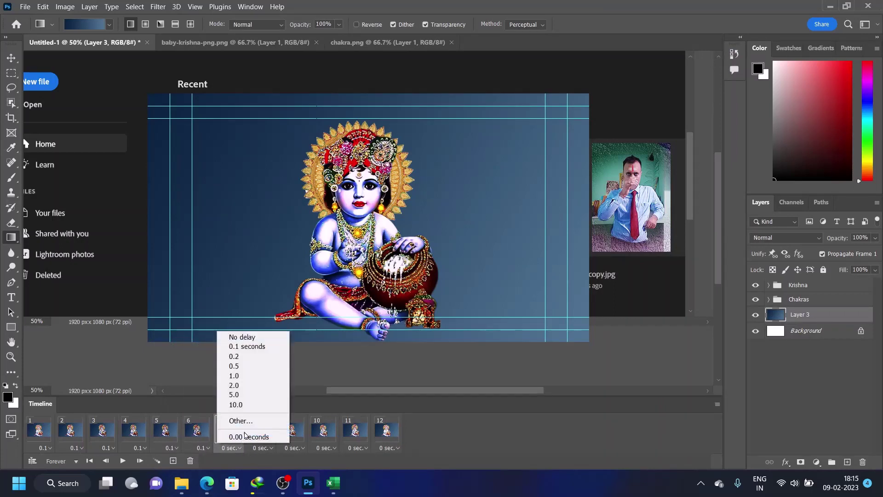
pyautogui.click(245, 348)
# - Set frames 8, 9 and 10 to a 0.1 s delay
pyautogui.click(270, 449)
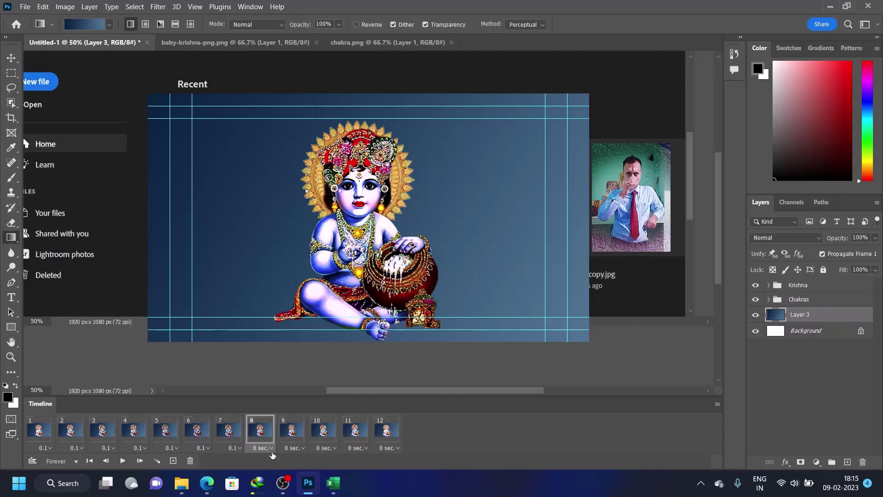
pyautogui.click(271, 449)
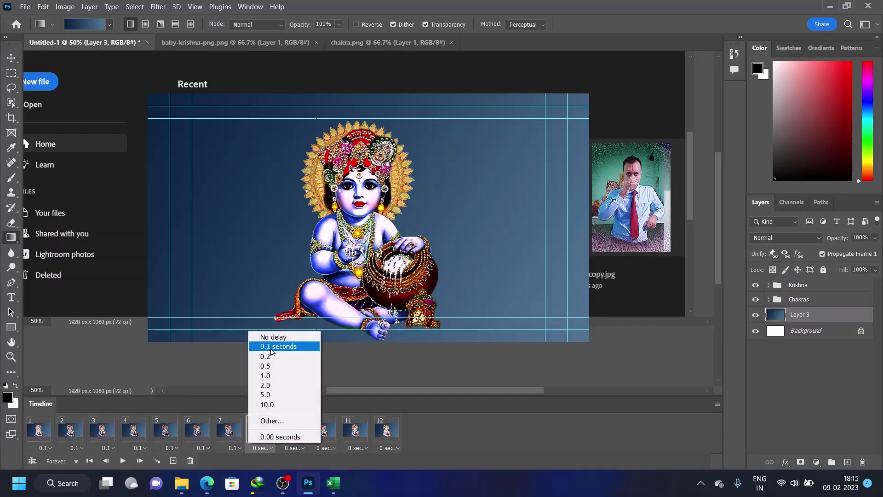
pyautogui.click(272, 348)
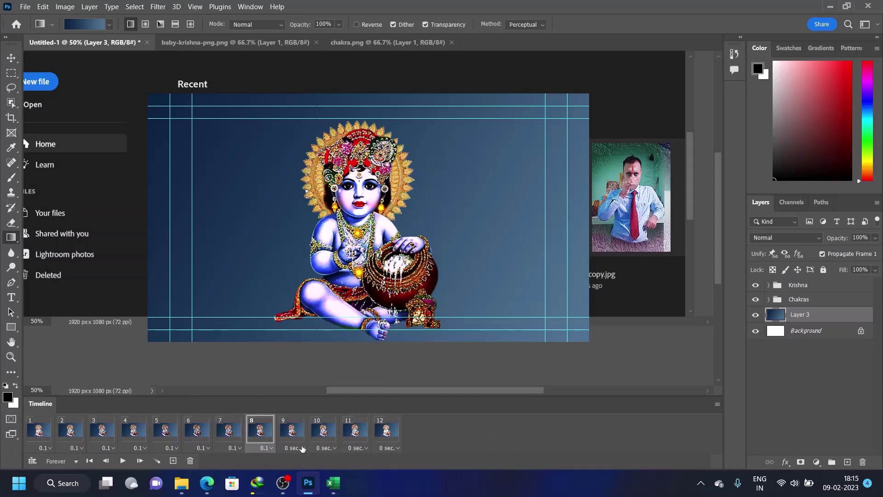
pyautogui.click(302, 449)
pyautogui.click(307, 348)
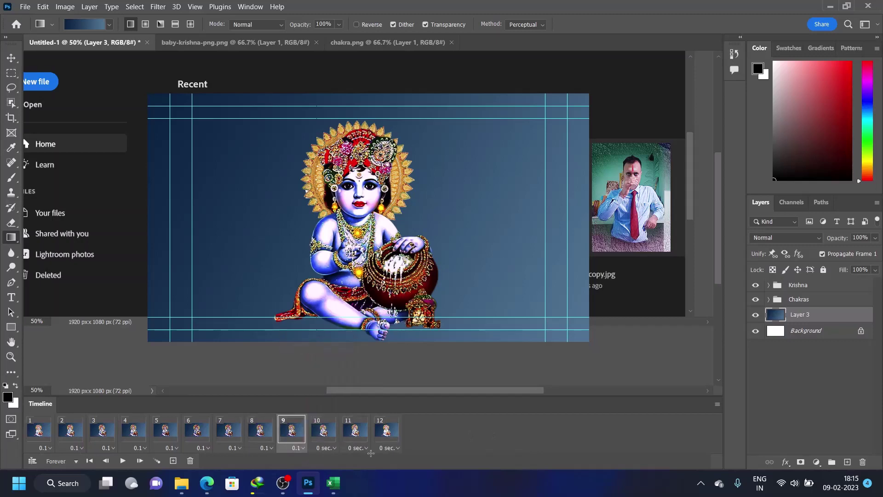
pyautogui.click(334, 449)
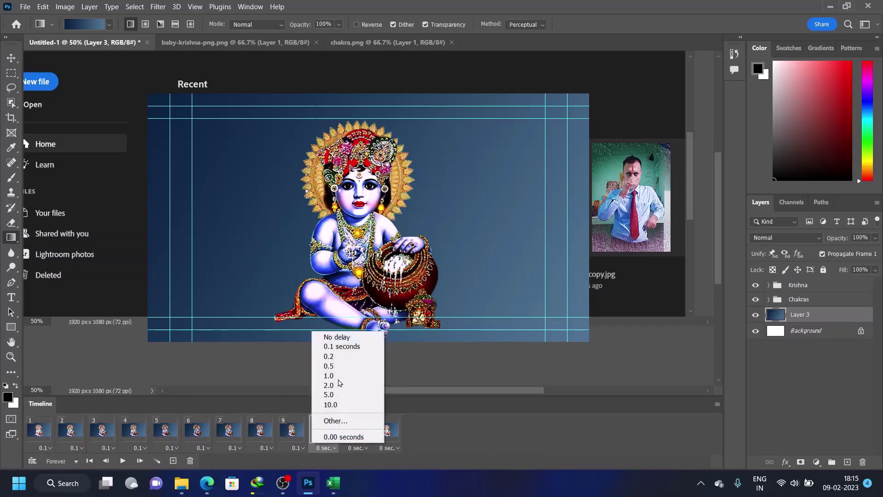
pyautogui.click(341, 348)
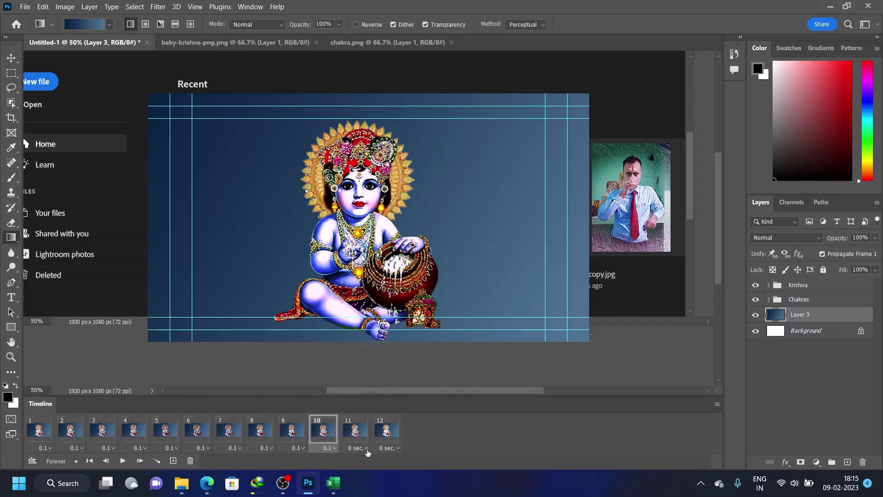
# - Set frames 11 and 12 to a 0.1 s delay and play the animation
pyautogui.click(366, 449)
pyautogui.click(380, 347)
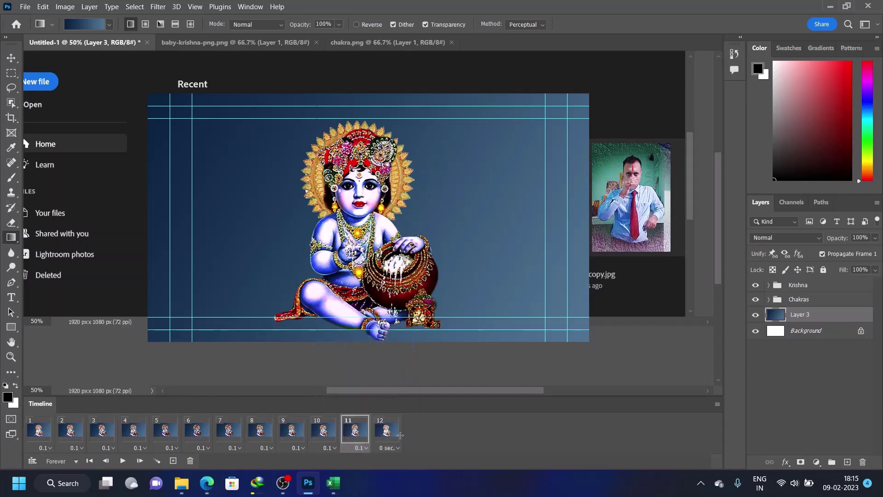
pyautogui.click(398, 448)
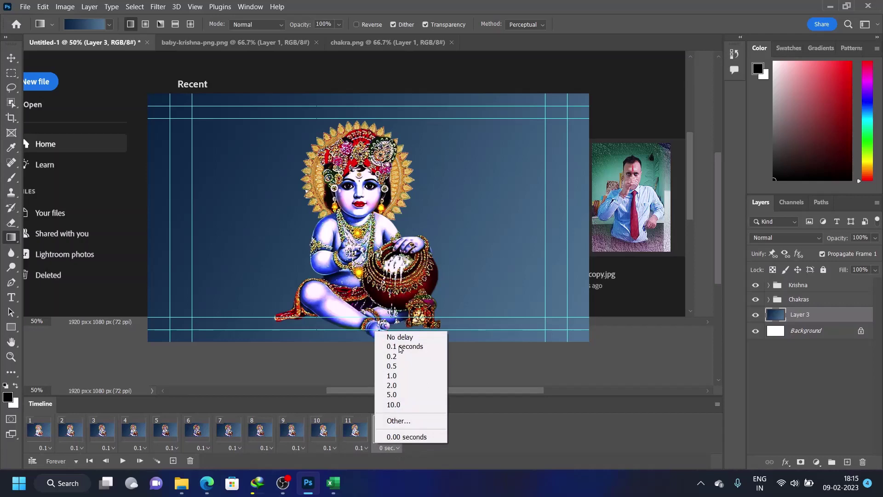
pyautogui.click(400, 347)
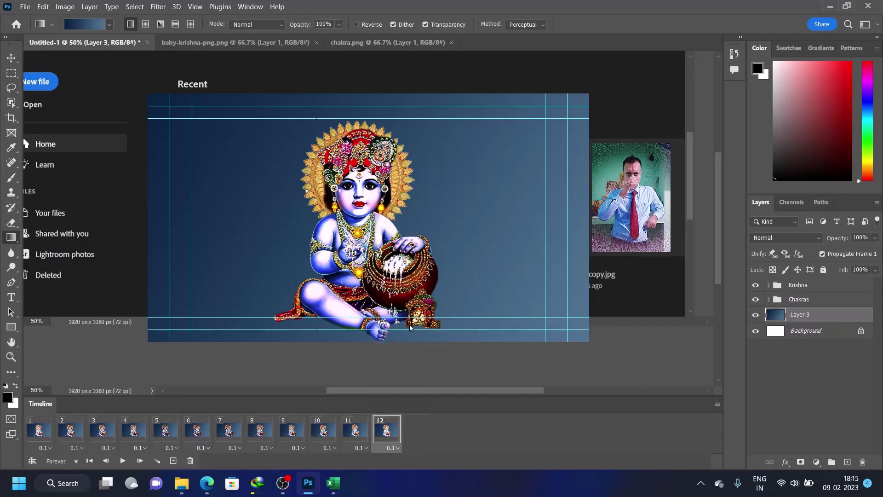
pyautogui.click(123, 461)
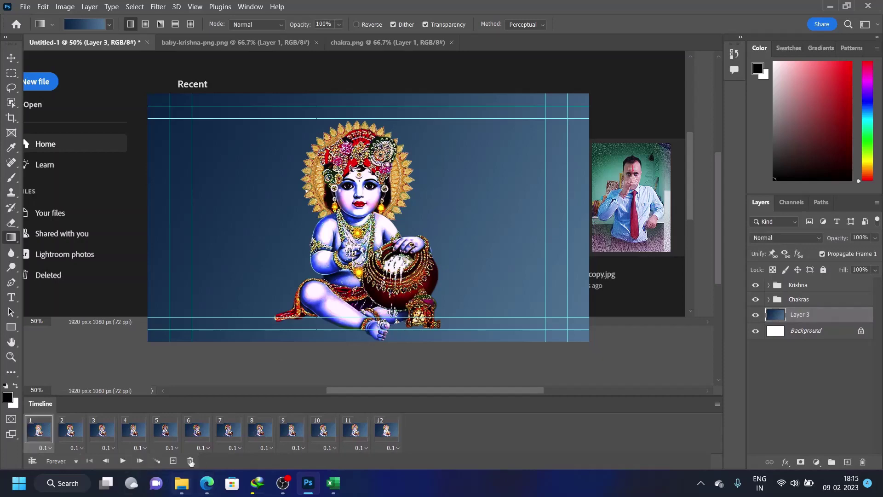
# - Stop playback and open File > Export > Save for Web (Legacy)
pyautogui.click(122, 461)
pyautogui.click(26, 7)
pyautogui.moveTo(38, 177)
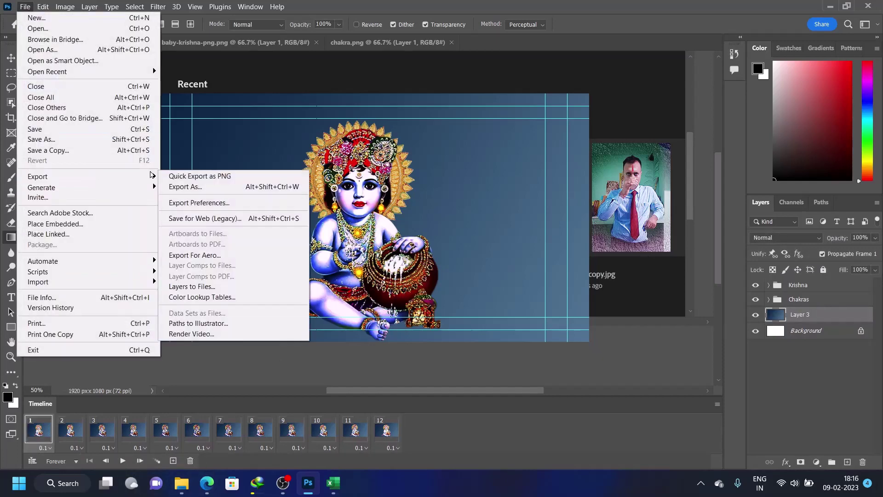
pyautogui.click(295, 217)
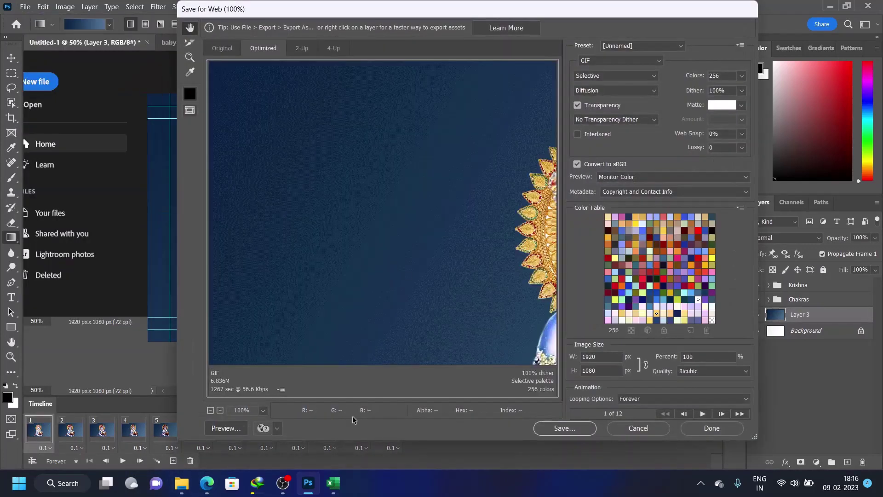
# - Play and stop the GIF preview, then bring up the Save Optimized As dialog
pyautogui.click(704, 415)
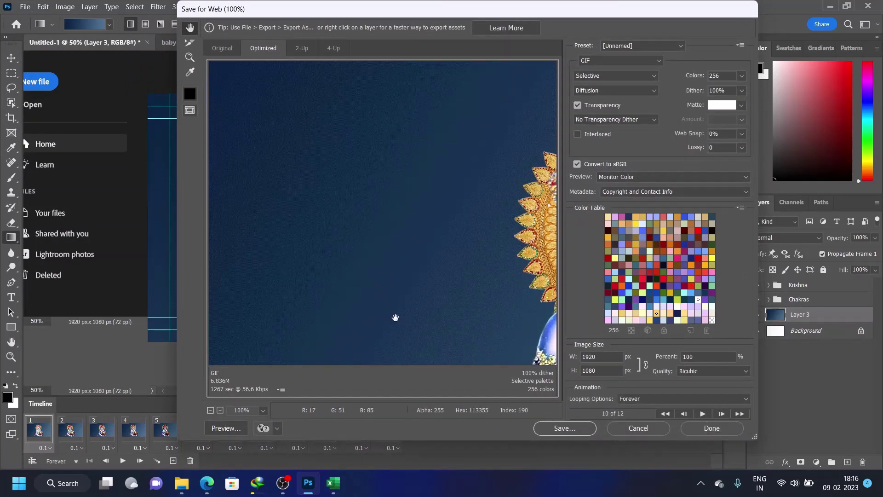
pyautogui.click(702, 413)
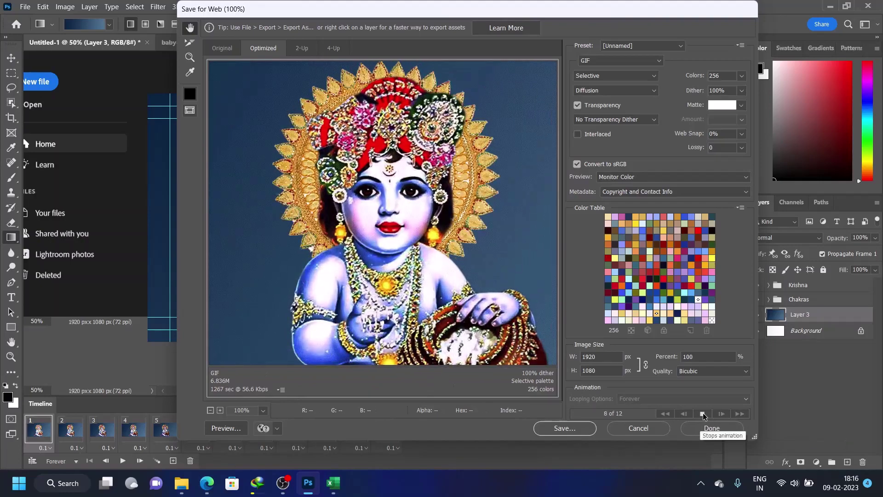
pyautogui.click(701, 416)
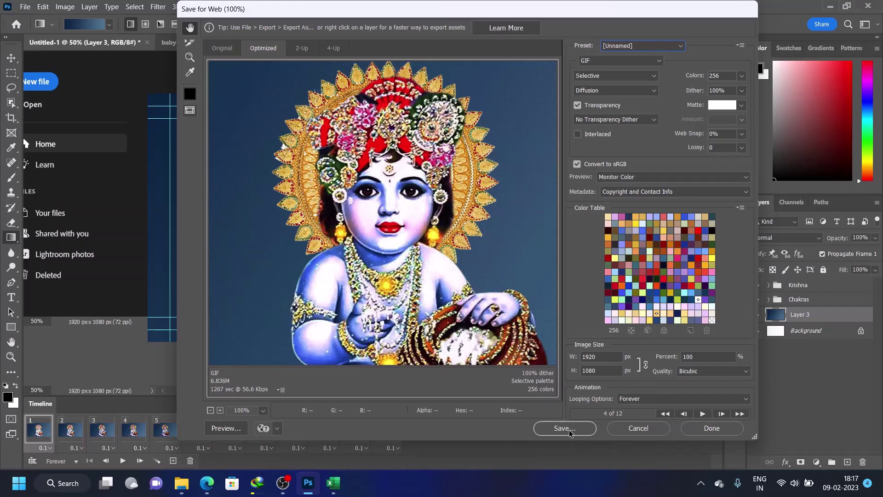
pyautogui.click(569, 429)
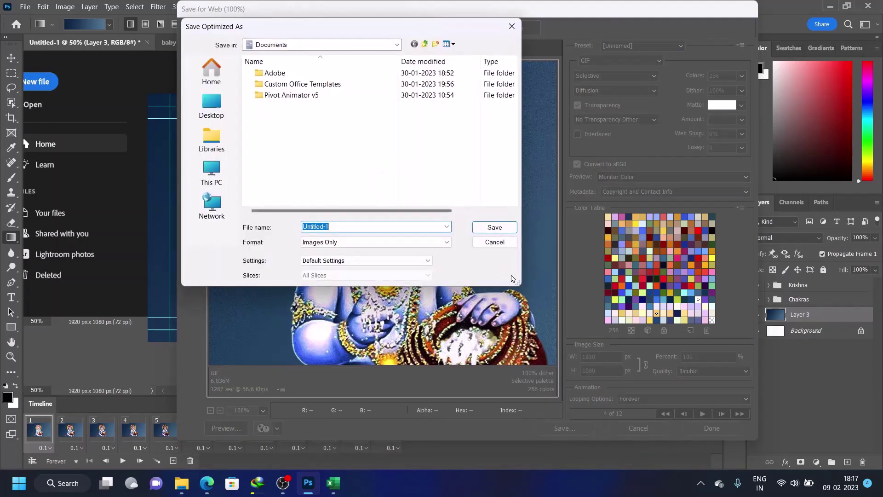
# - Save the GIF as Krishna Animation in D:\General Image Stock\Hindu God
pyautogui.moveTo(513, 279); pyautogui.dragTo(679, 369)
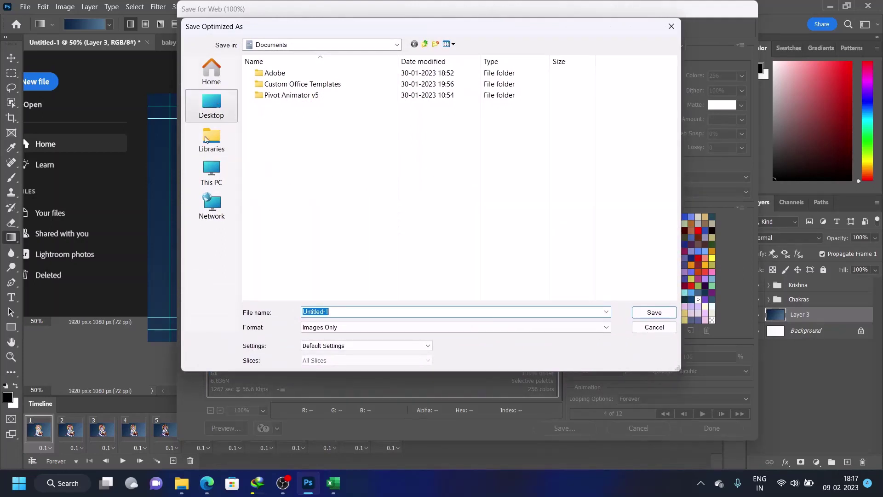
pyautogui.click(218, 179)
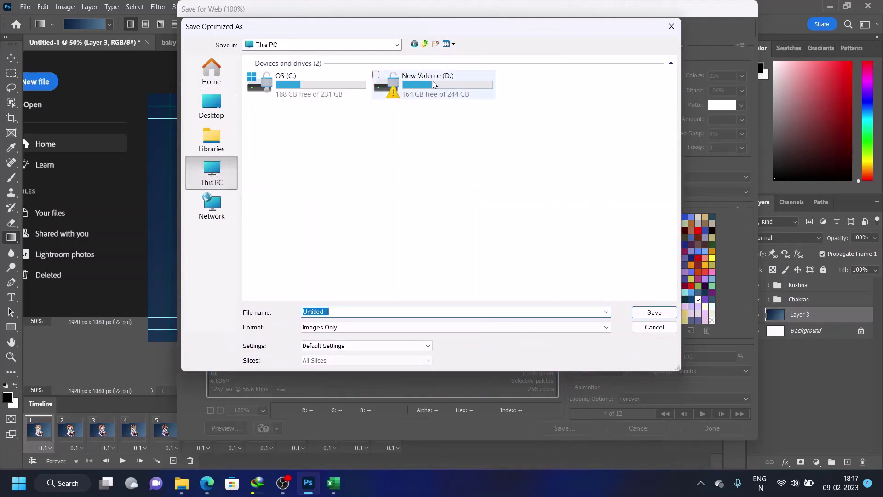
pyautogui.doubleClick(434, 85)
pyautogui.doubleClick(299, 139)
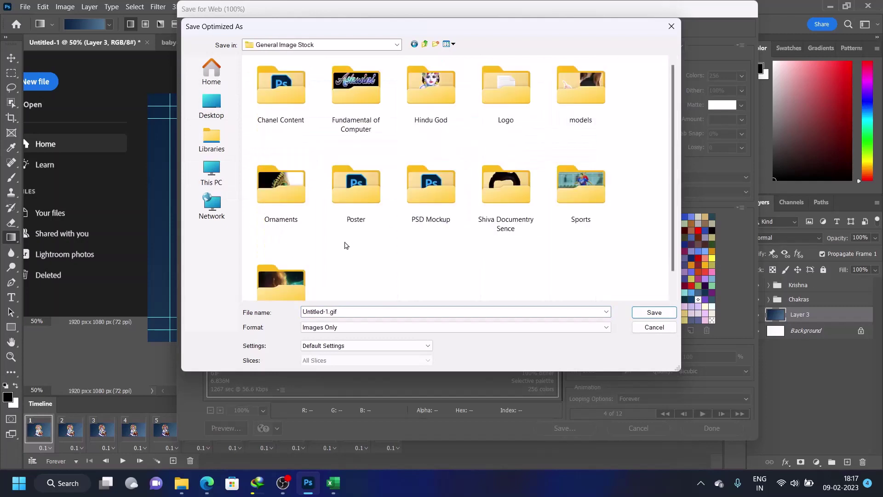
pyautogui.doubleClick(431, 88)
pyautogui.write('Krishna Animation')
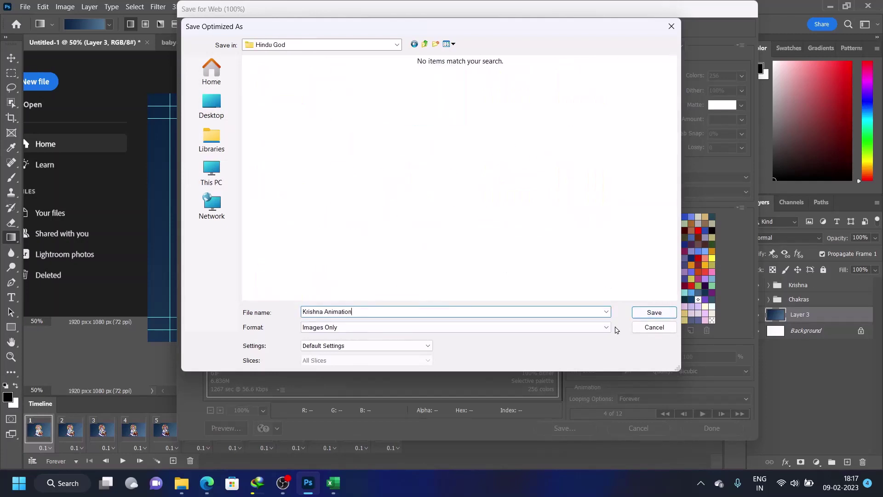
pyautogui.click(606, 328)
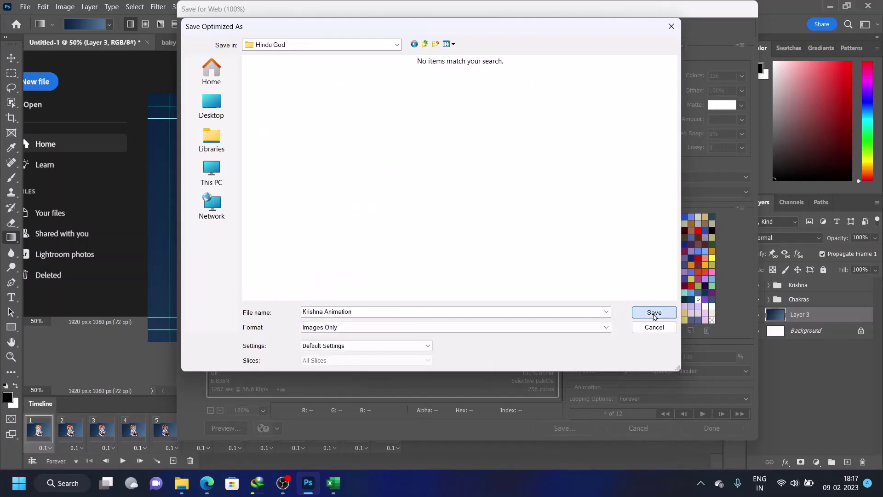
pyautogui.click(654, 313)
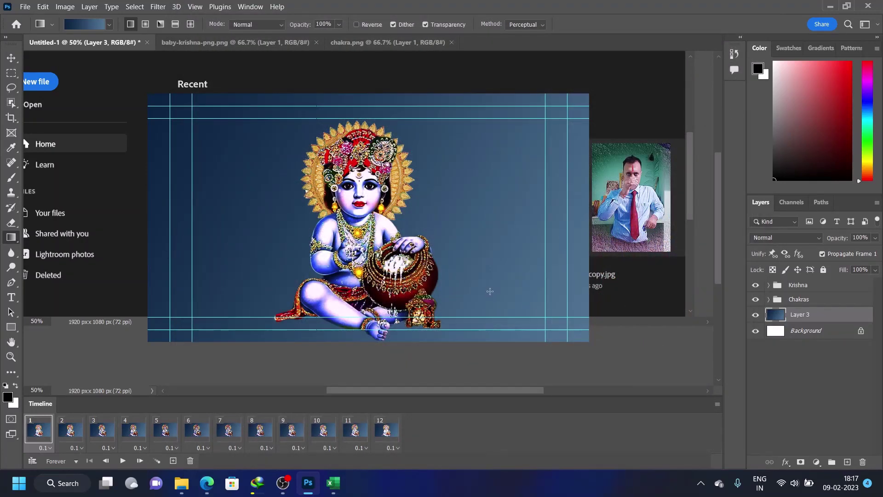
# - In File Explorer, browse to General Image Stock > Hindu God and select Krishna-Animation.gif
pyautogui.click(176, 487)
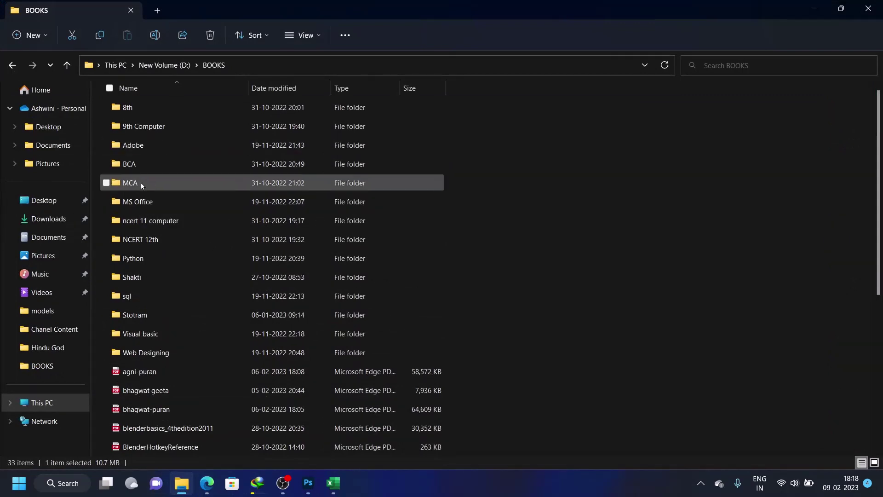
pyautogui.scroll(-1, 161, 312)
pyautogui.click(158, 65)
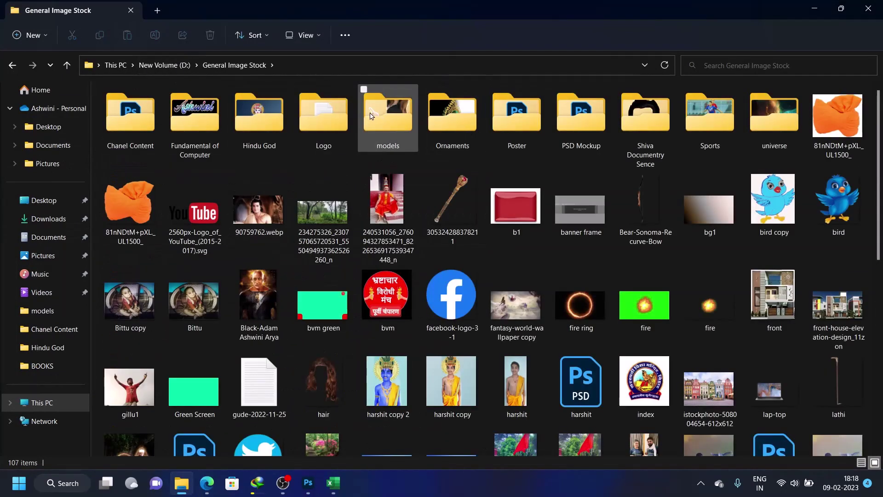
pyautogui.doubleClick(387, 118)
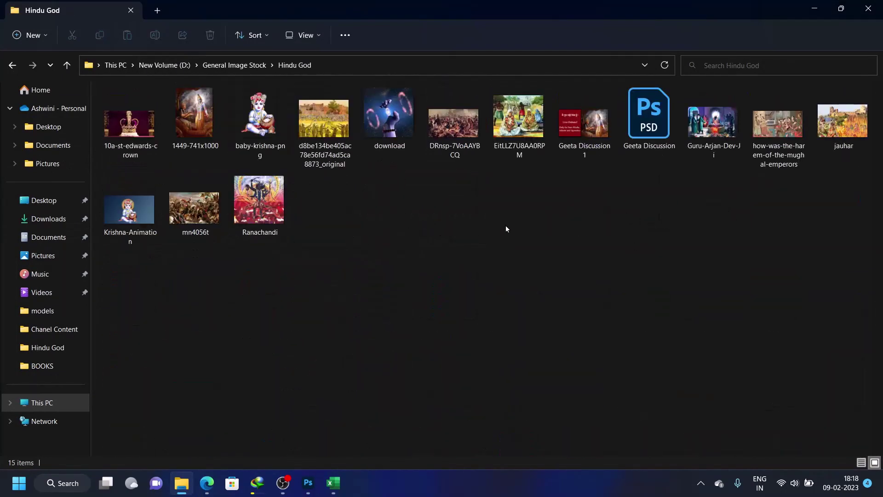
pyautogui.moveTo(130, 207)
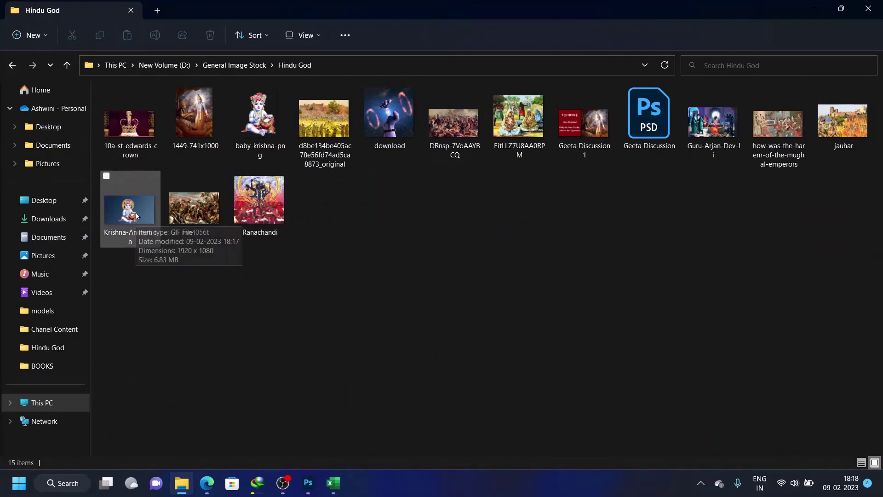
pyautogui.click(136, 216)
# - Open Krishna-Animation.gif in Photos to watch the finished animation loop
pyautogui.press('Return')
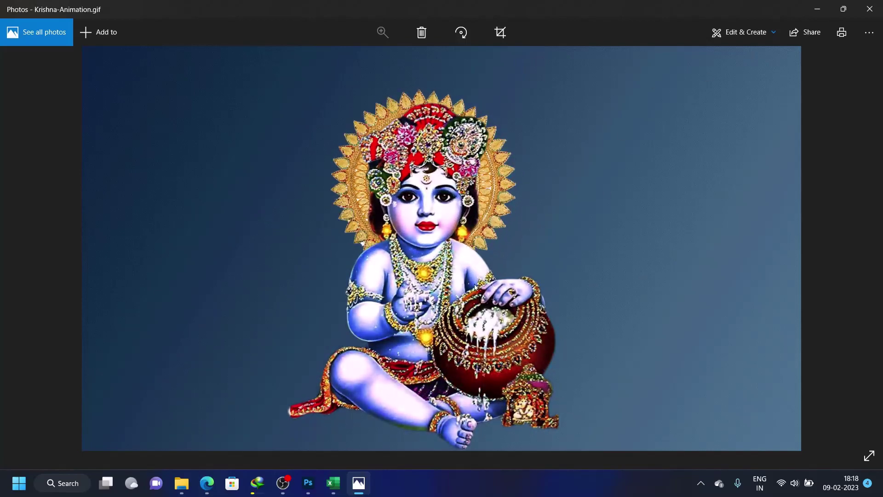
# - Close Photos, return to the Photoshop animation, and confirm frame 6 keeps its 0.1-second delay
pyautogui.click(869, 9)
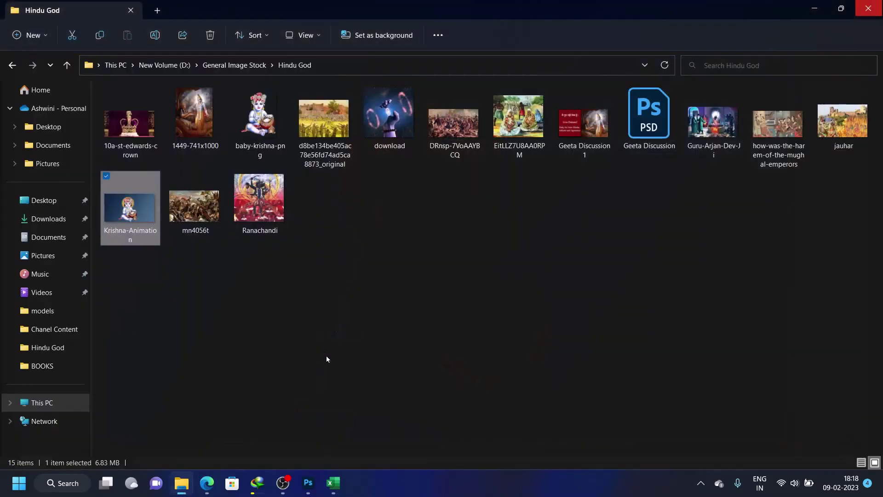
pyautogui.click(308, 483)
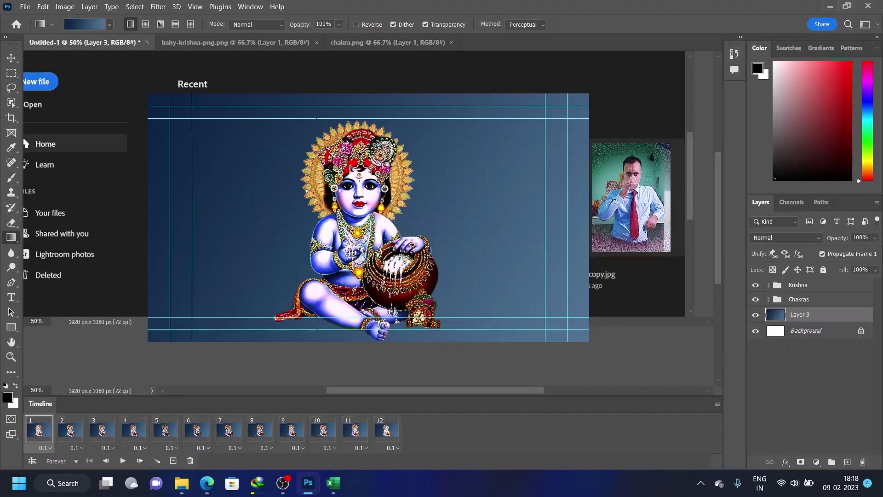
pyautogui.click(204, 447)
pyautogui.click(703, 54)
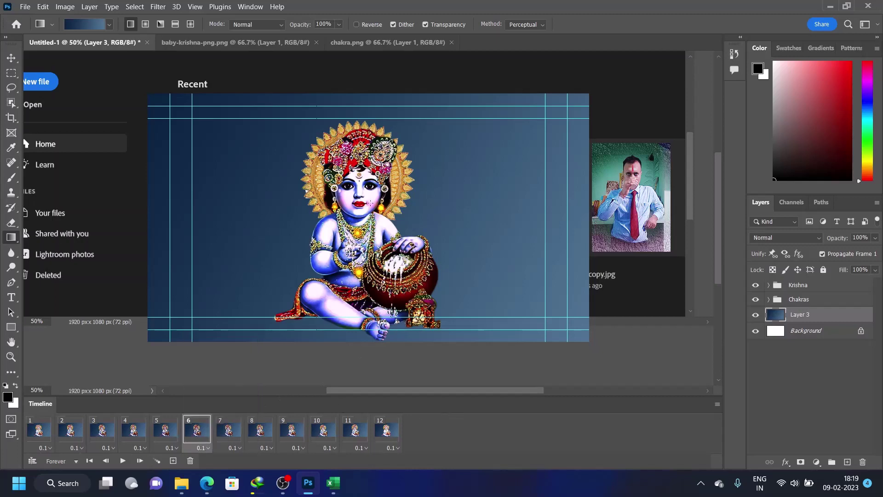